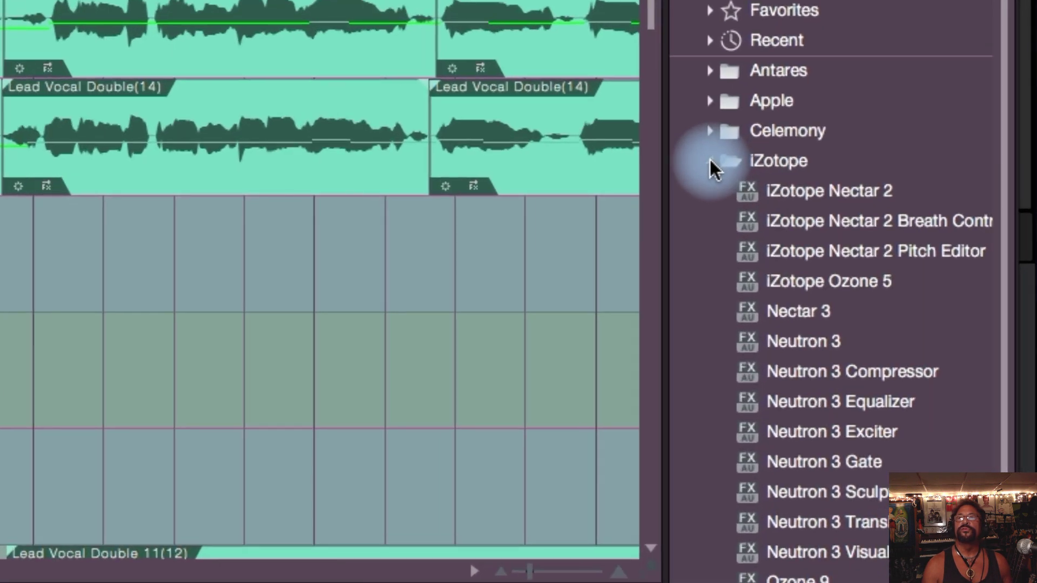
Collapse the iZotope folder in the effects browser and expand the Celemony folder to show the Melodyne plug-ins
{"action": "left_click", "coordinate": [709, 161]}
{"action": "left_click", "coordinate": [708, 131]}
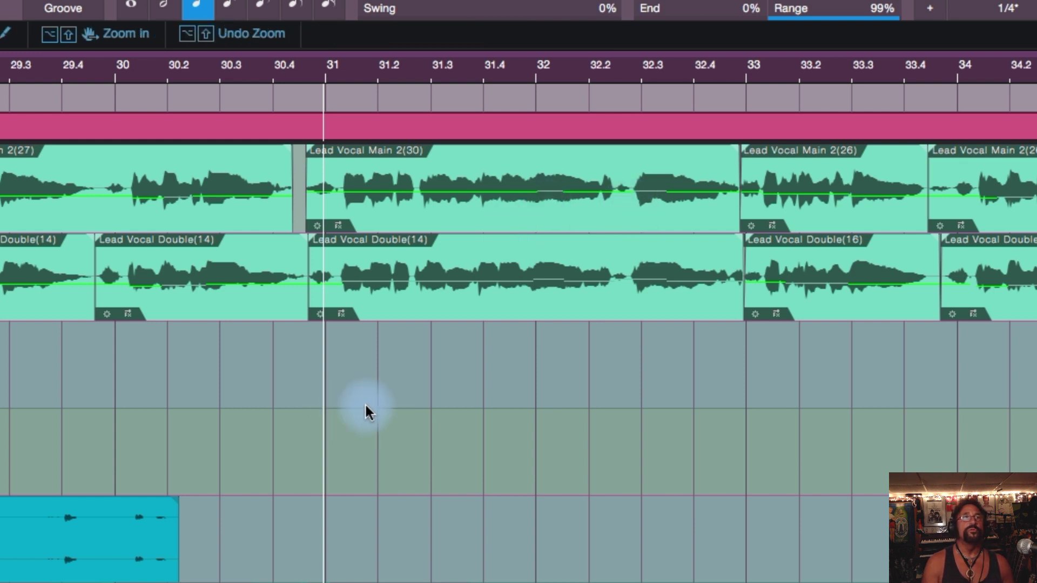
Play back the lead vocal phrase from bar 31 several times to compare the main and double takes
{"action": "key", "text": "space"}
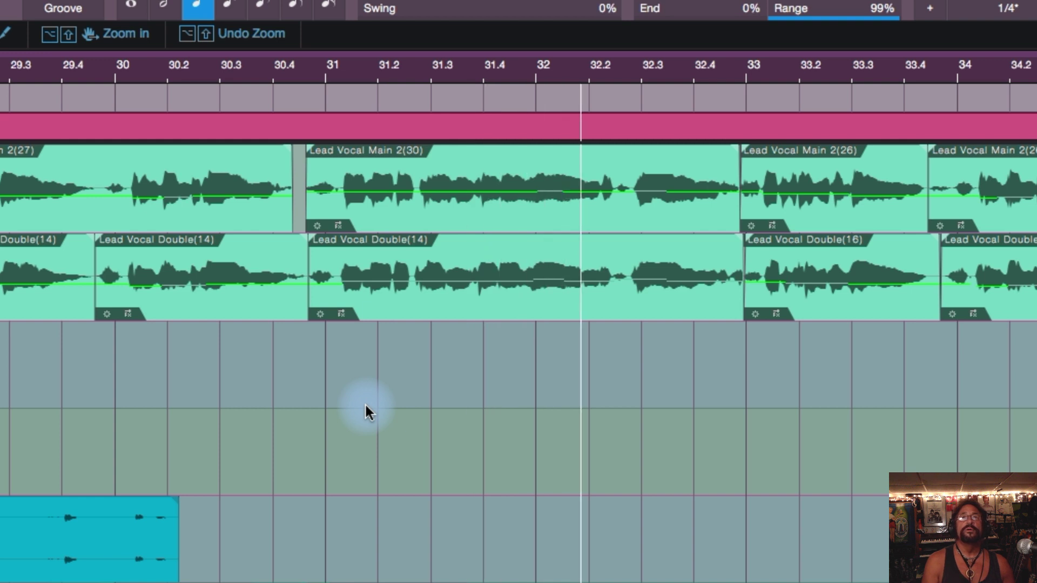
{"action": "key", "text": "space"}
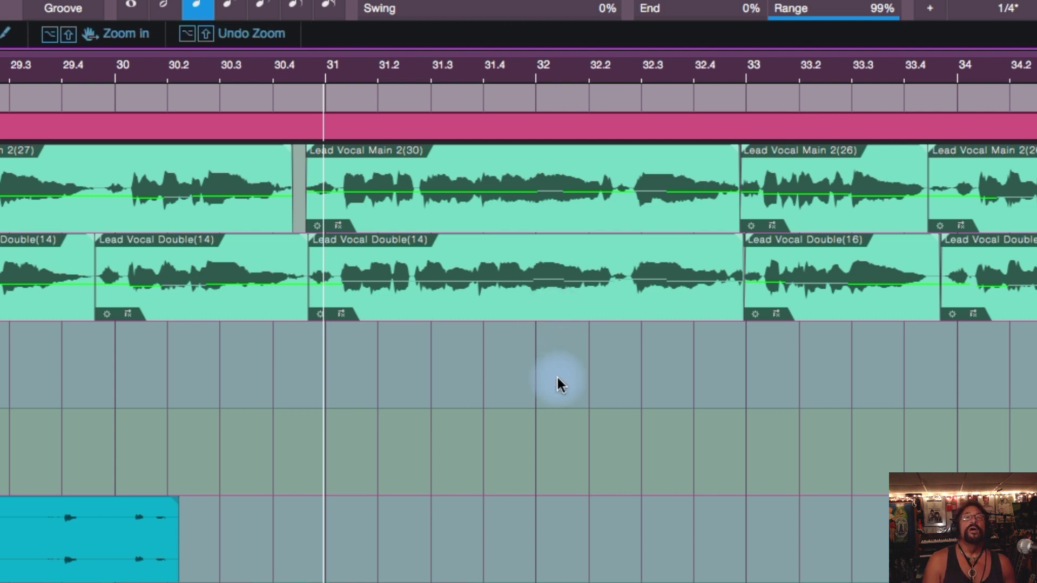
{"action": "key", "text": "space"}
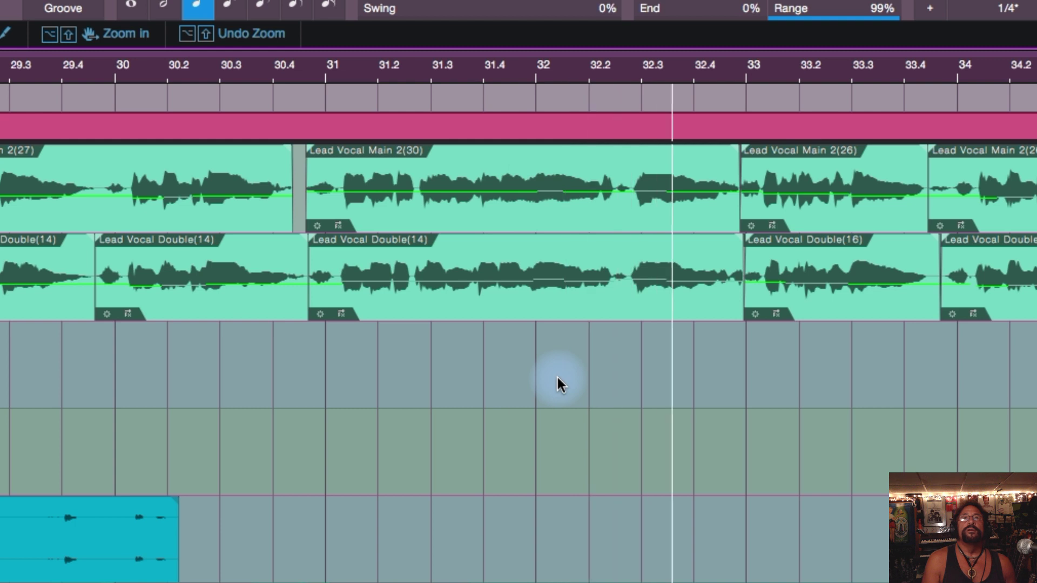
{"action": "key", "text": "space"}
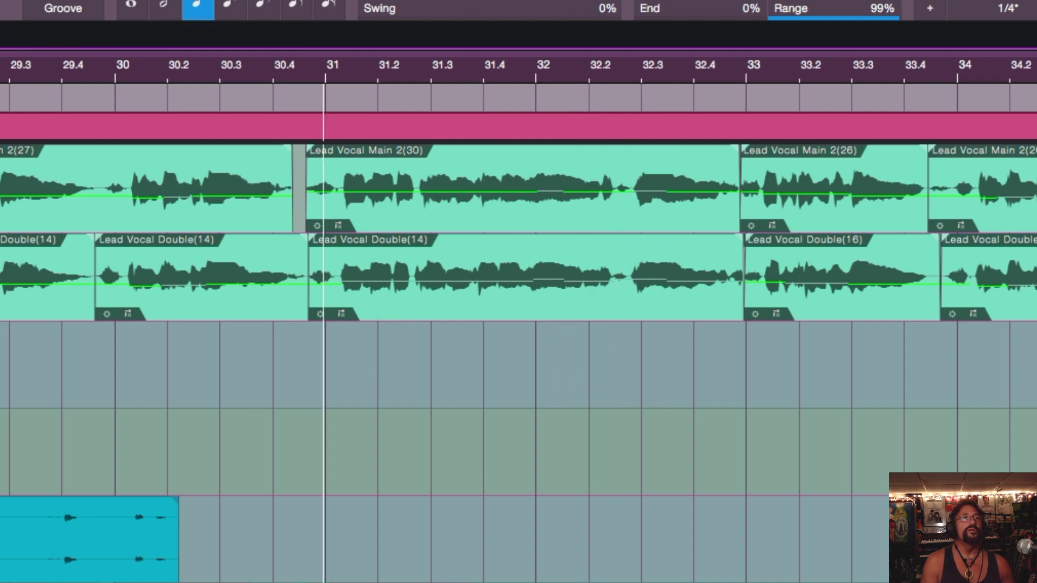
{"action": "key", "text": "space"}
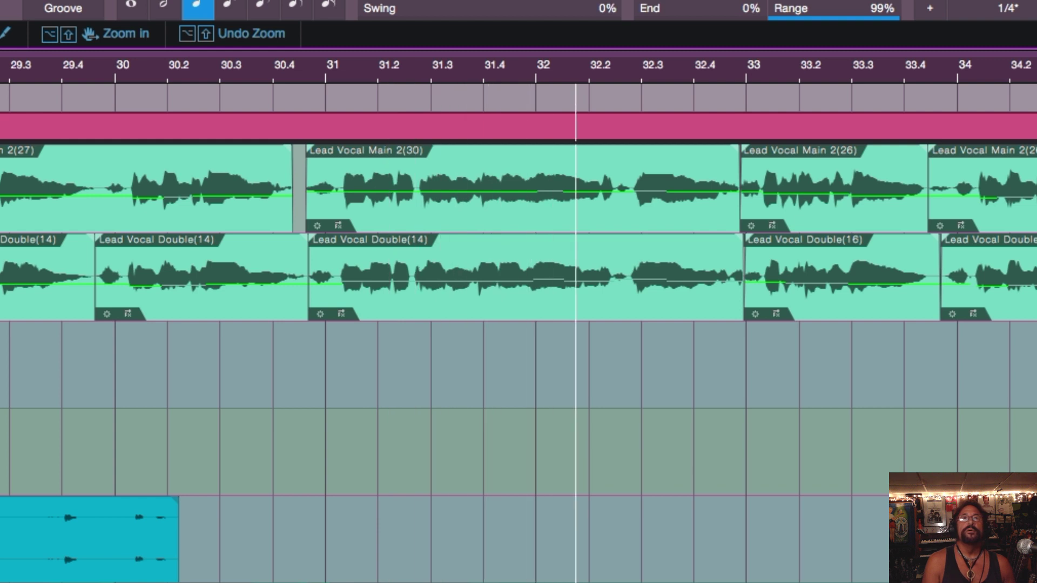
{"action": "key", "text": "space"}
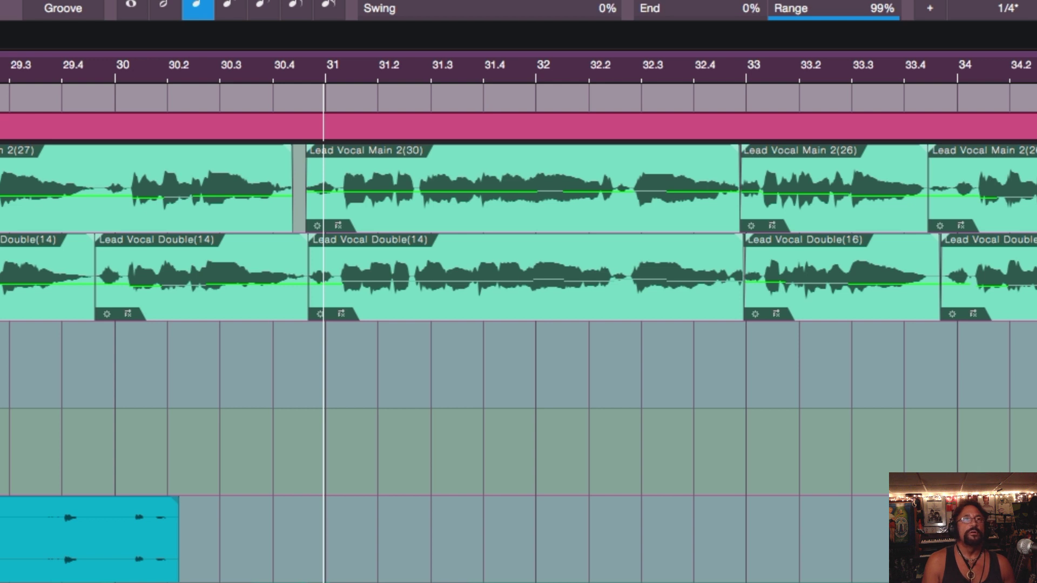
{"action": "key", "text": "space"}
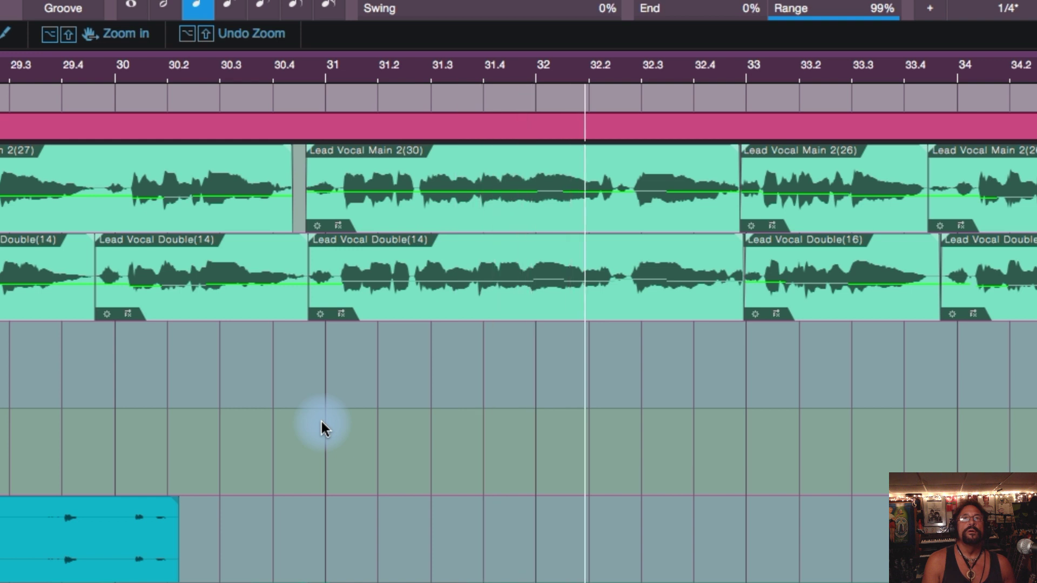
{"action": "key", "text": "space"}
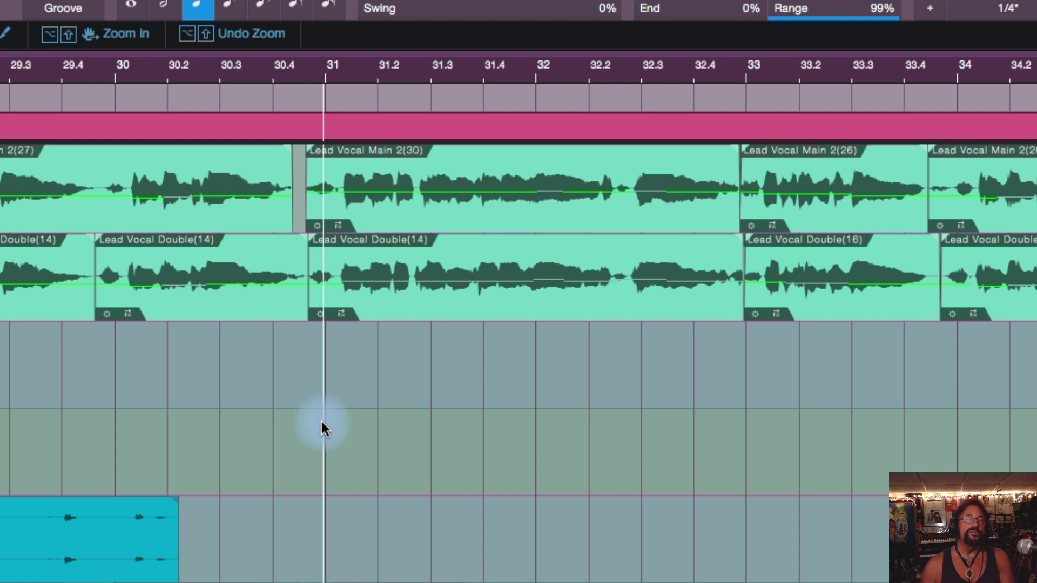
Select the Lead Vocal Main 2(30) event that starts just before bar 31
{"action": "left_click", "coordinate": [539, 180]}
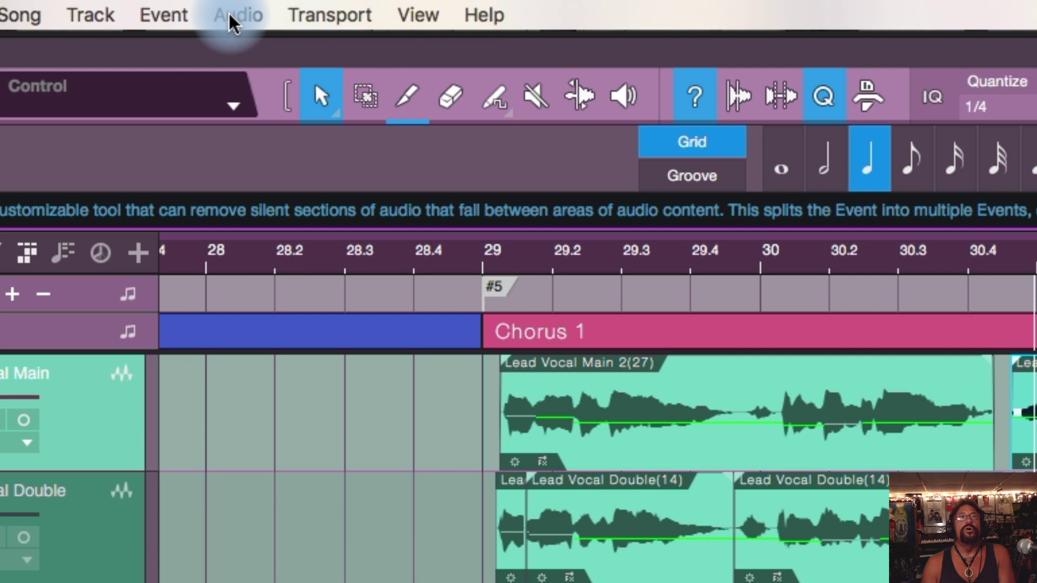
{"action": "left_click", "coordinate": [232, 16]}
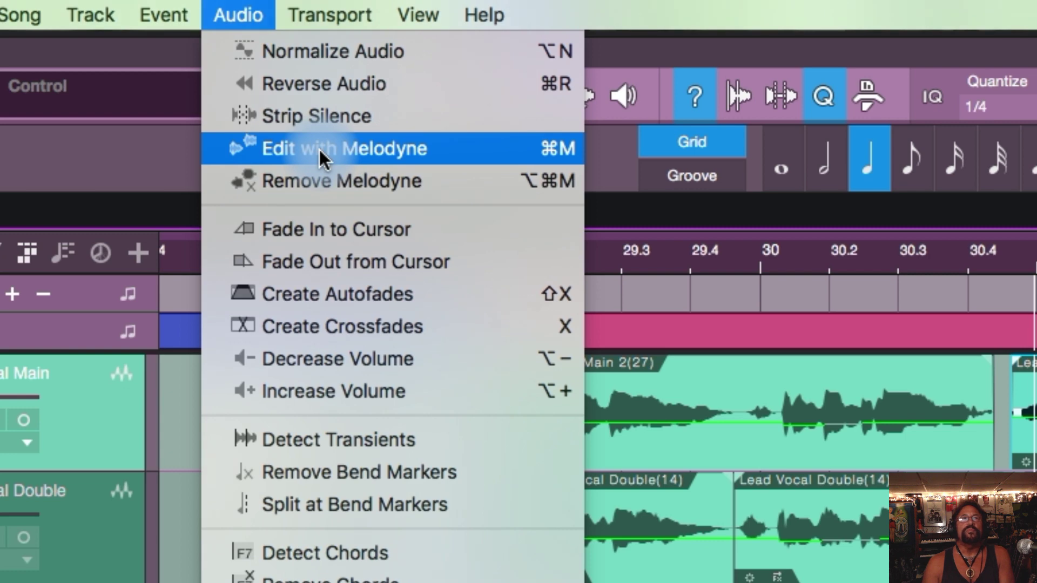
{"action": "left_click", "coordinate": [319, 156]}
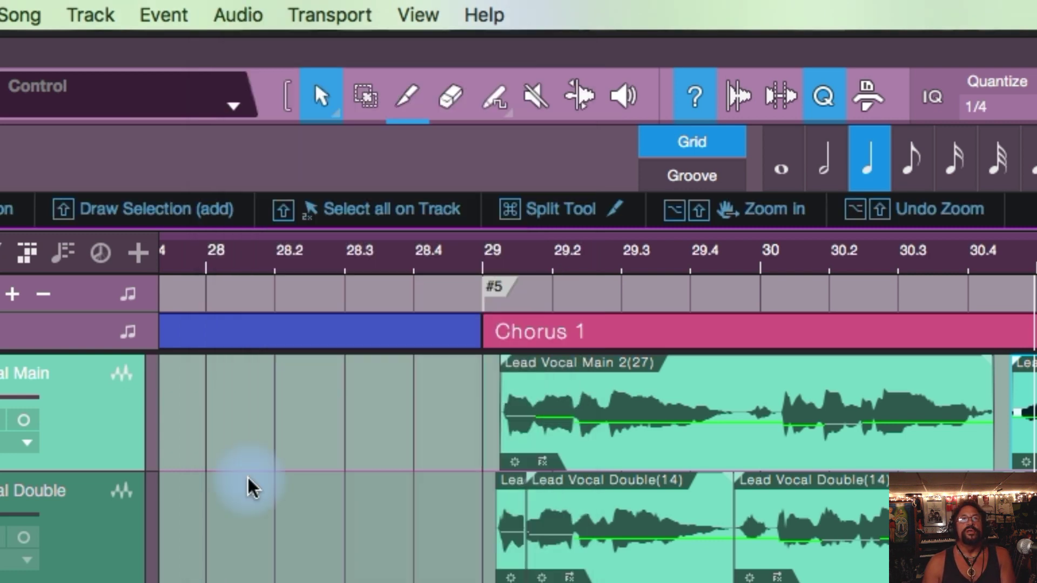
{"action": "right_click", "coordinate": [73, 389]}
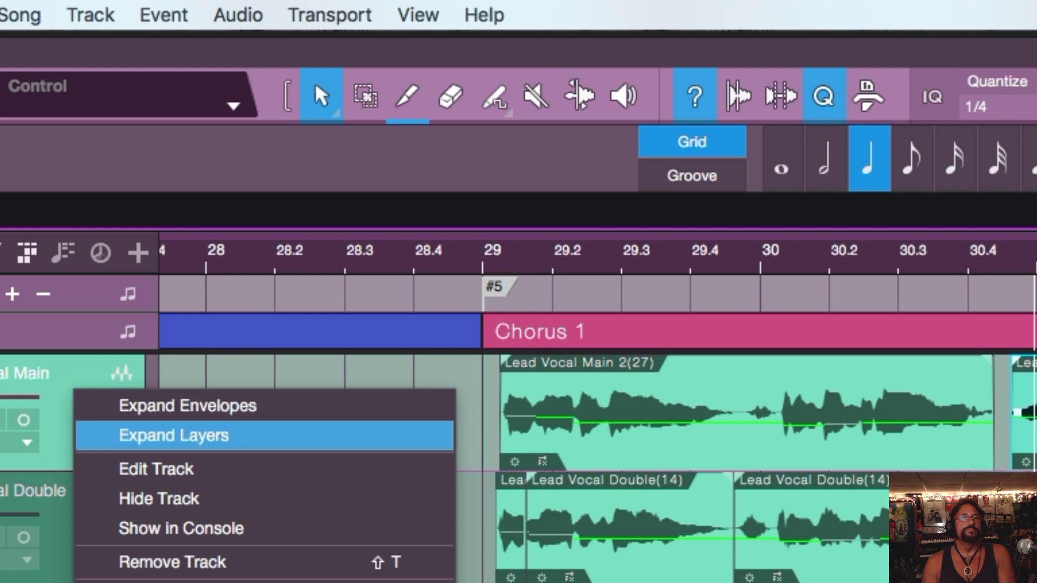
{"action": "left_click", "coordinate": [174, 435]}
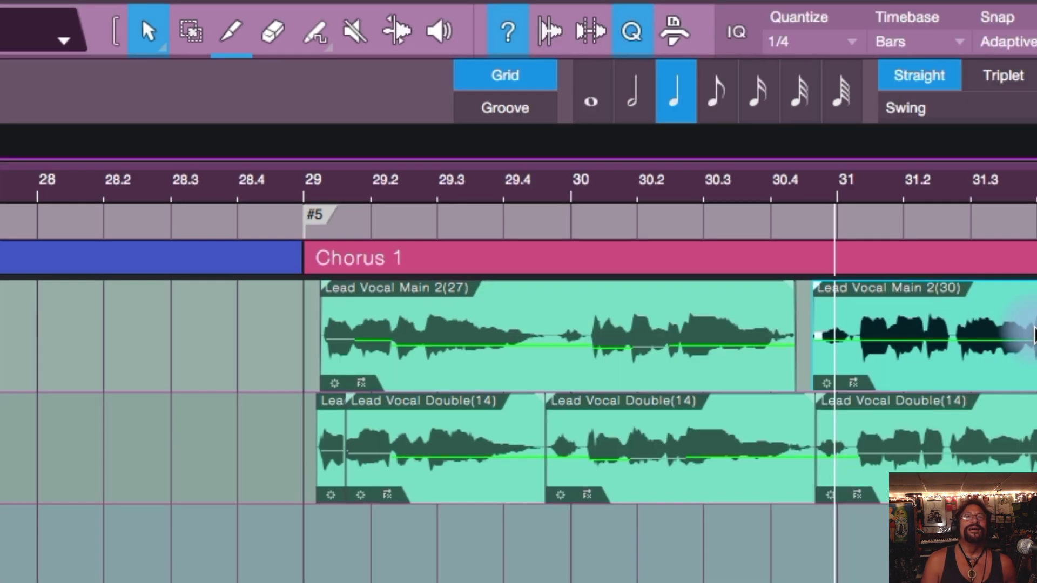
{"action": "right_click", "coordinate": [806, 234]}
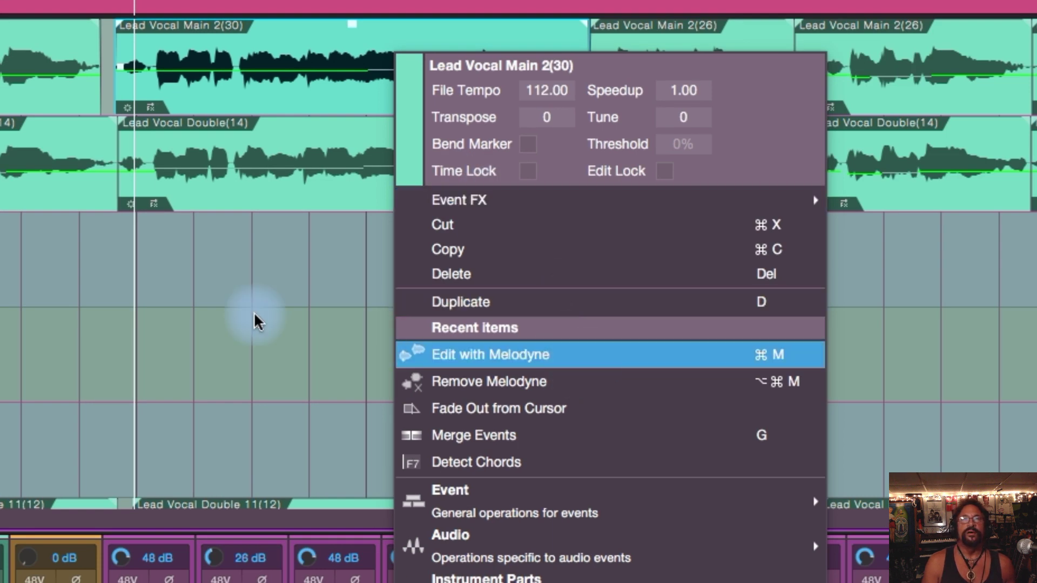
{"action": "left_click", "coordinate": [210, 276]}
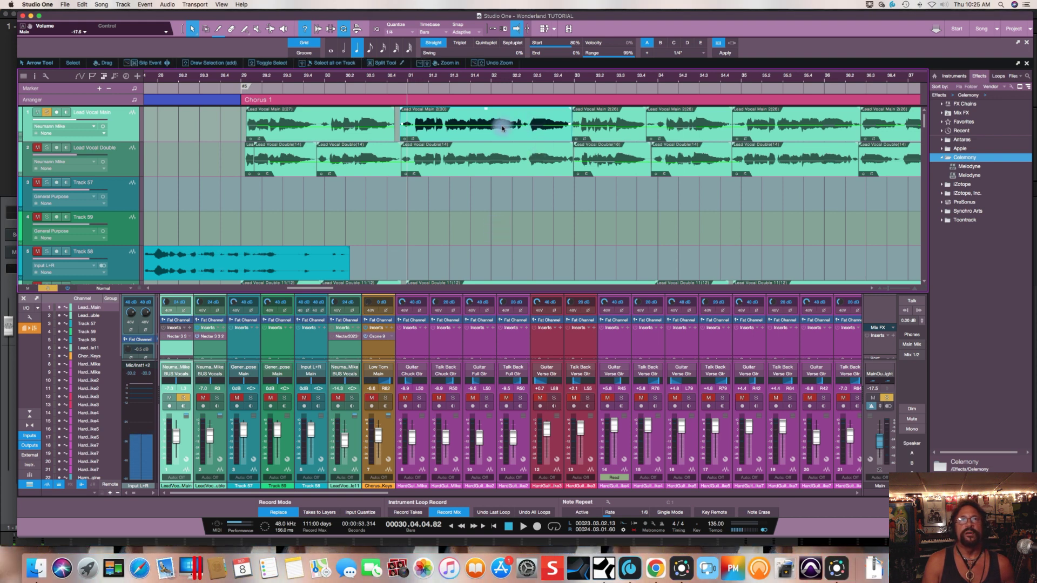
Open the selected main lead vocal event for editing with Melodyne
{"action": "left_click", "coordinate": [168, 4]}
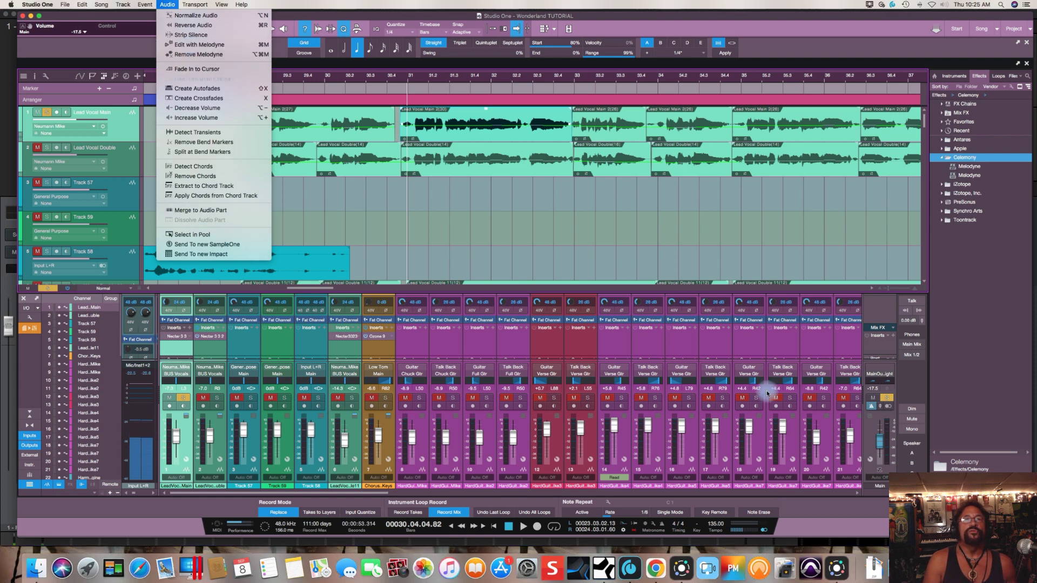
{"action": "left_click", "coordinate": [198, 45]}
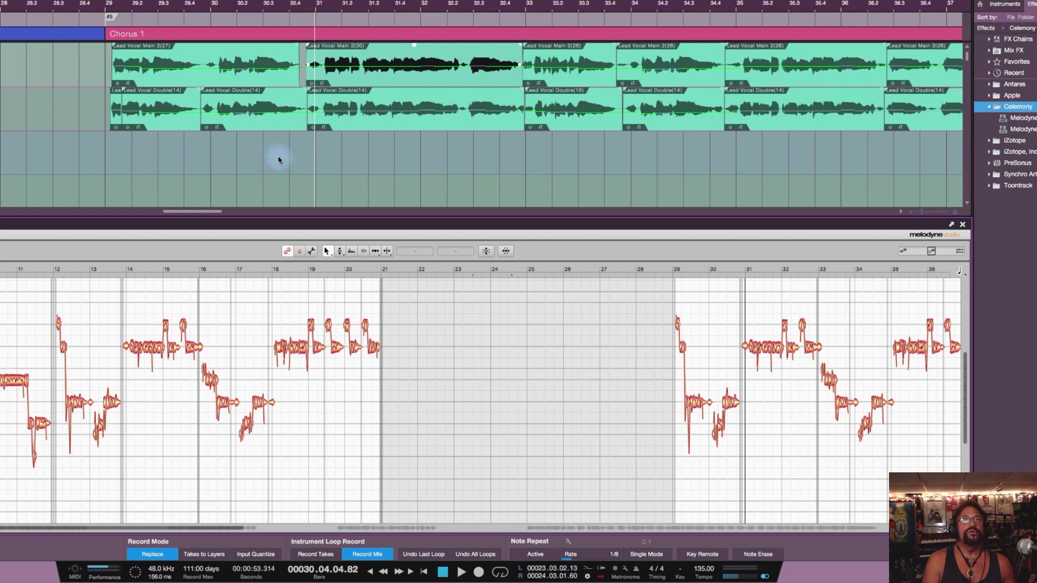
Locate the Chorus 1 notes in the Melodyne editor and play back short passages from around bar 31
{"action": "left_click", "coordinate": [294, 159]}
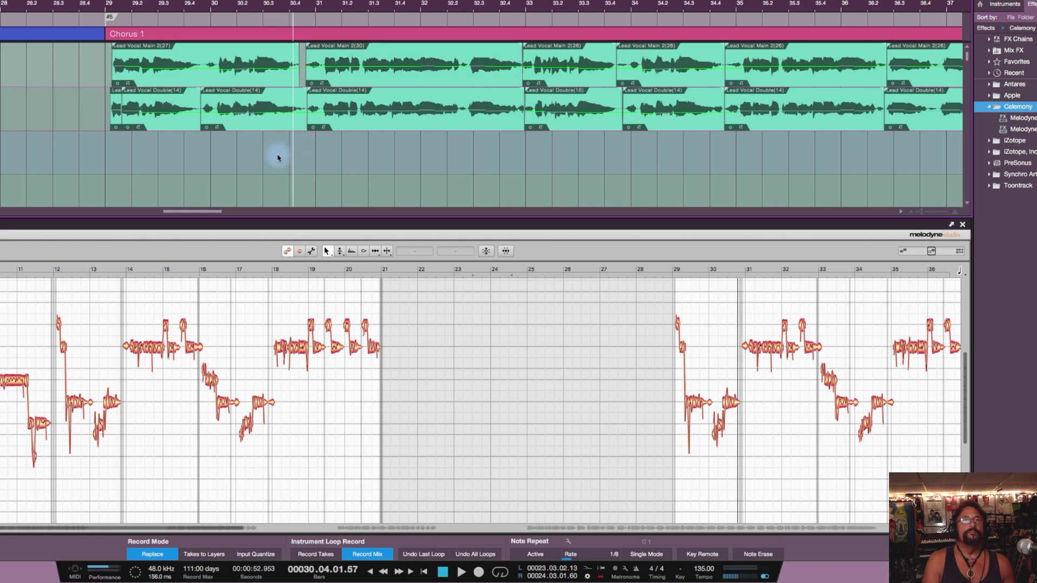
{"action": "left_click", "coordinate": [278, 155]}
{"action": "left_click", "coordinate": [442, 161]}
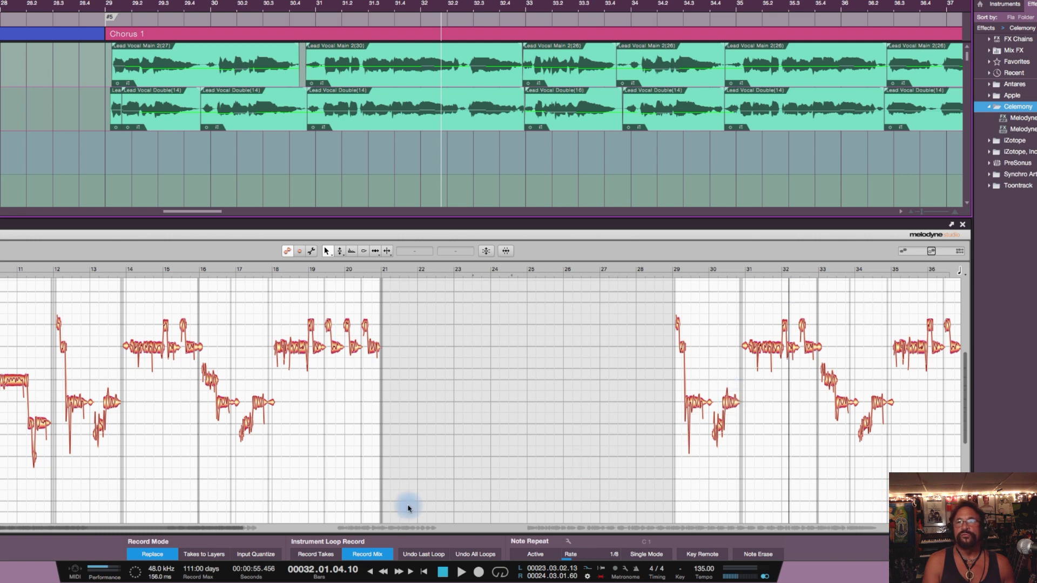
{"action": "left_click_drag", "start_coordinate": [220, 532], "coordinate": [299, 536]}
{"action": "left_click_drag", "start_coordinate": [324, 536], "coordinate": [364, 535]}
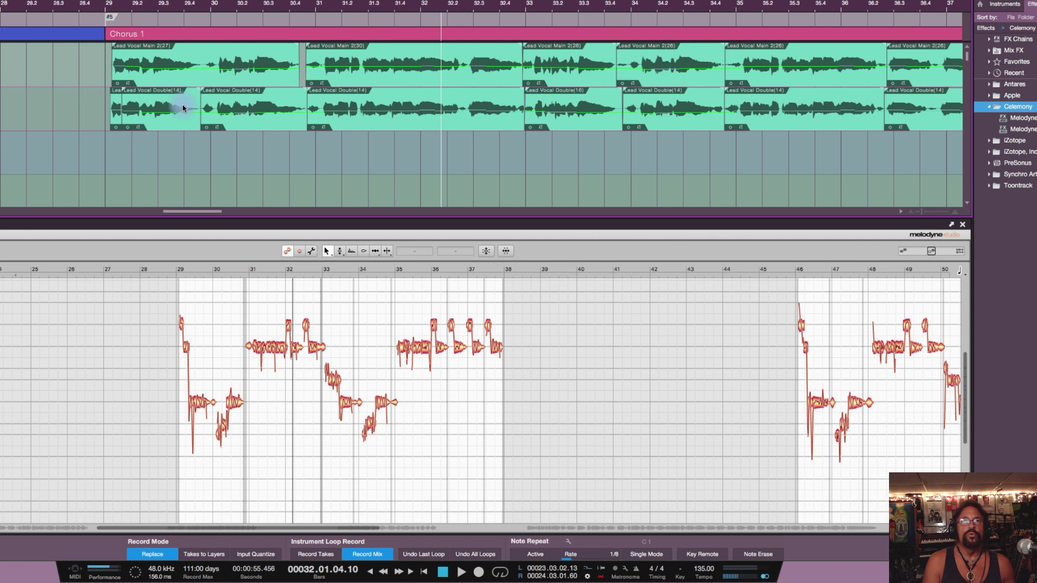
{"action": "left_click", "coordinate": [328, 158]}
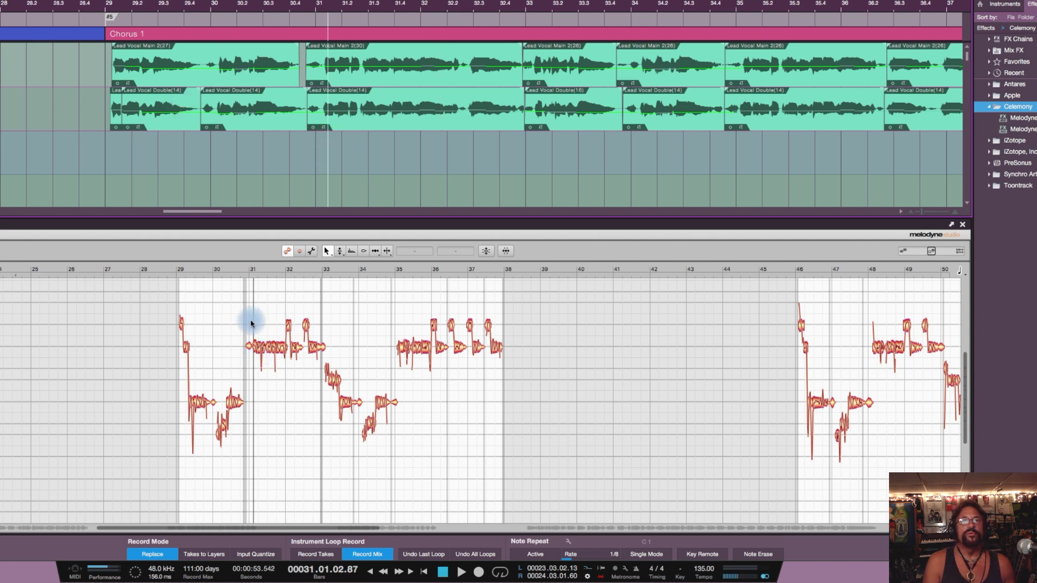
{"action": "key", "text": "space"}
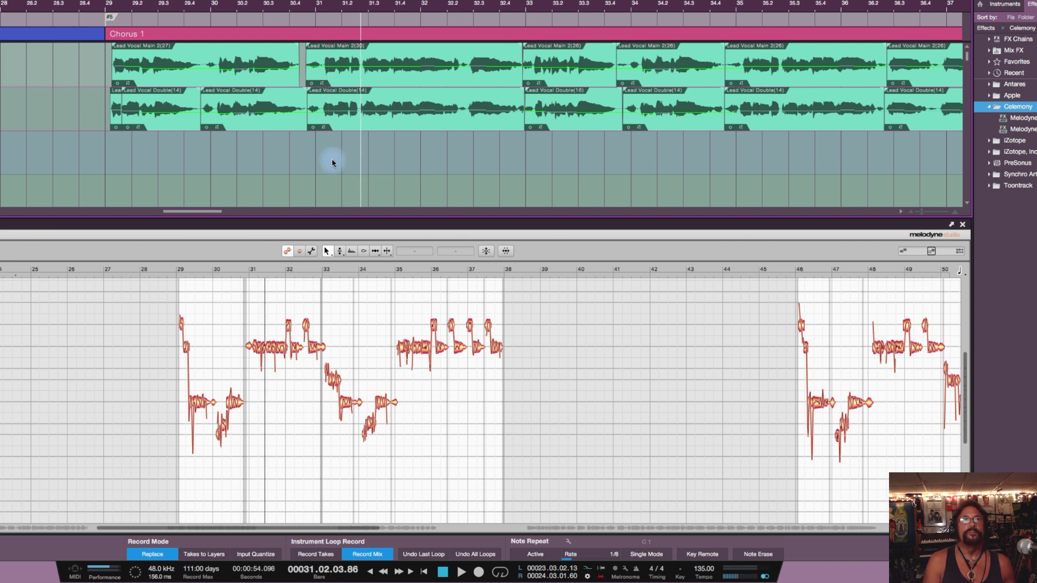
{"action": "key", "text": "space"}
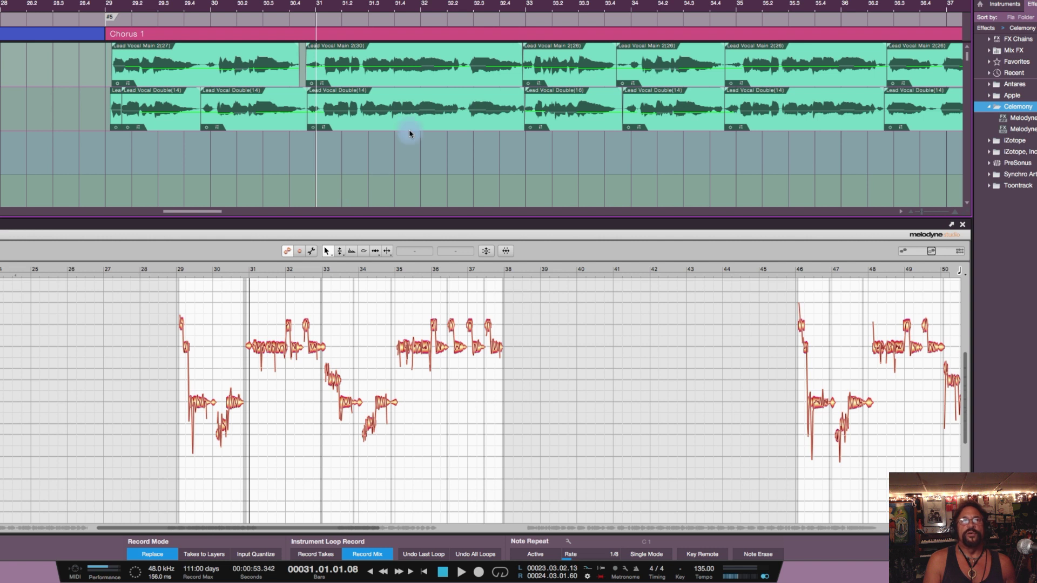
{"action": "key", "text": "space"}
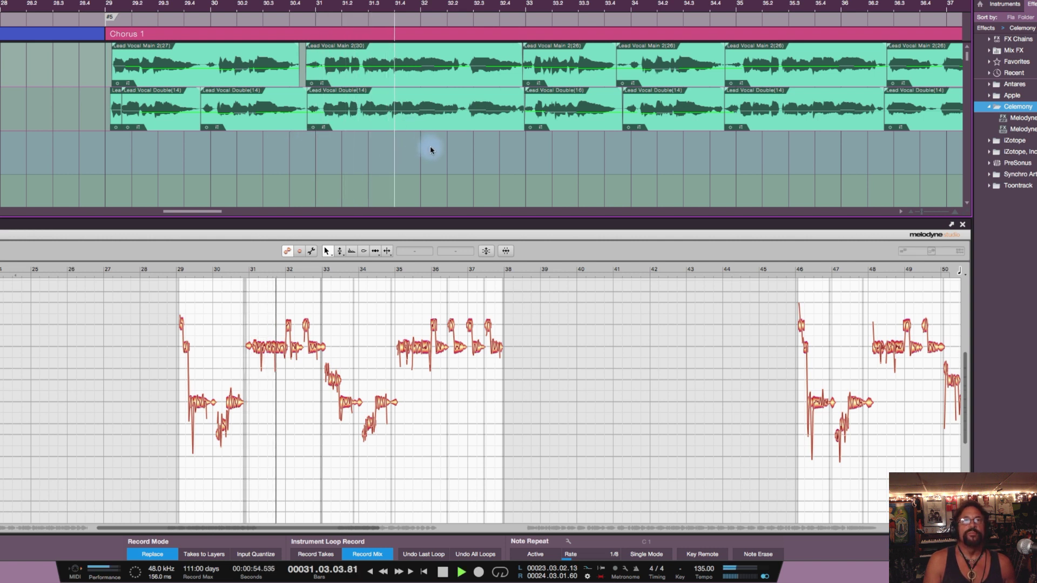
{"action": "key", "text": "space"}
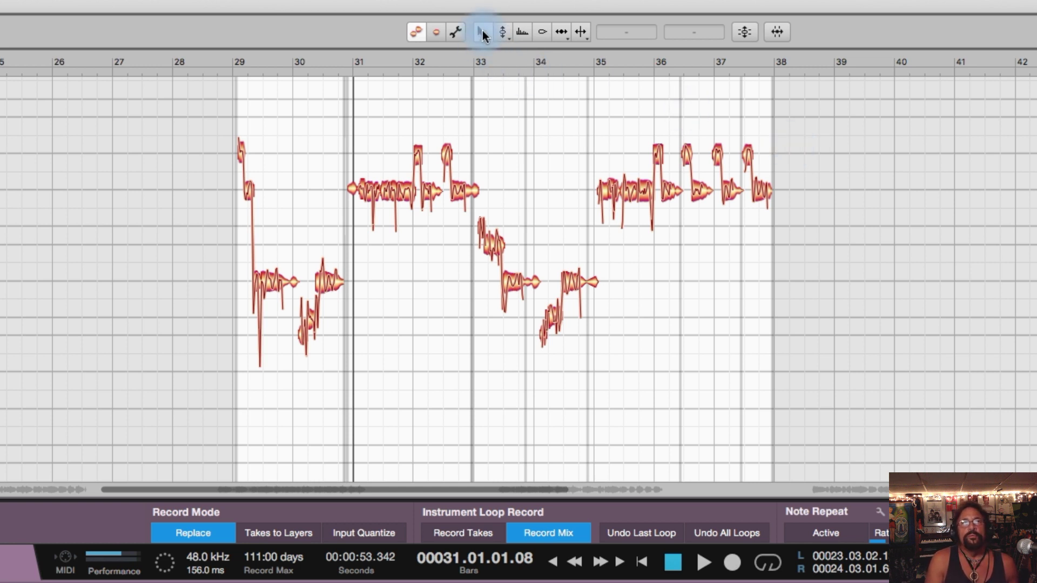
Magnify the vocal notes between bars 31 and 35 in the Melodyne editor using the Zoom Tool
{"action": "left_click_drag", "start_coordinate": [482, 32], "coordinate": [484, 70]}
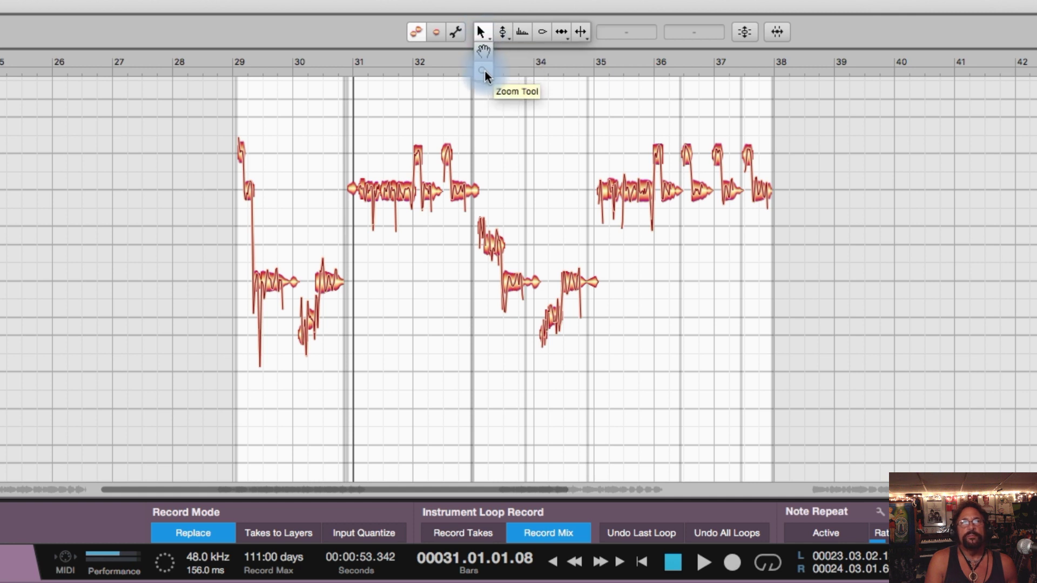
{"action": "left_click_drag", "start_coordinate": [485, 70], "coordinate": [485, 70]}
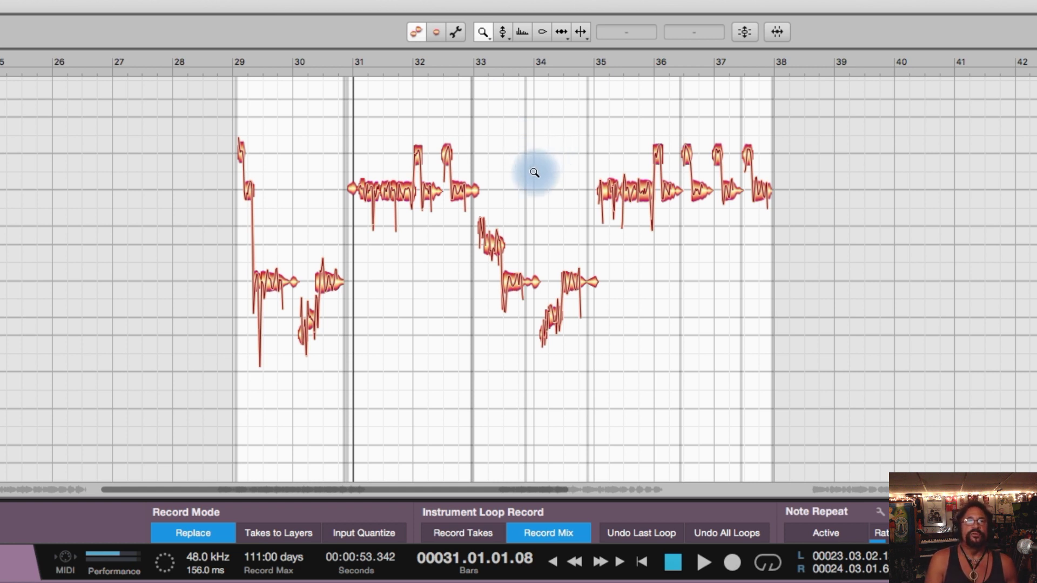
{"action": "scroll", "coordinate": [536, 172], "scroll_direction": "up", "scroll_amount": 1}
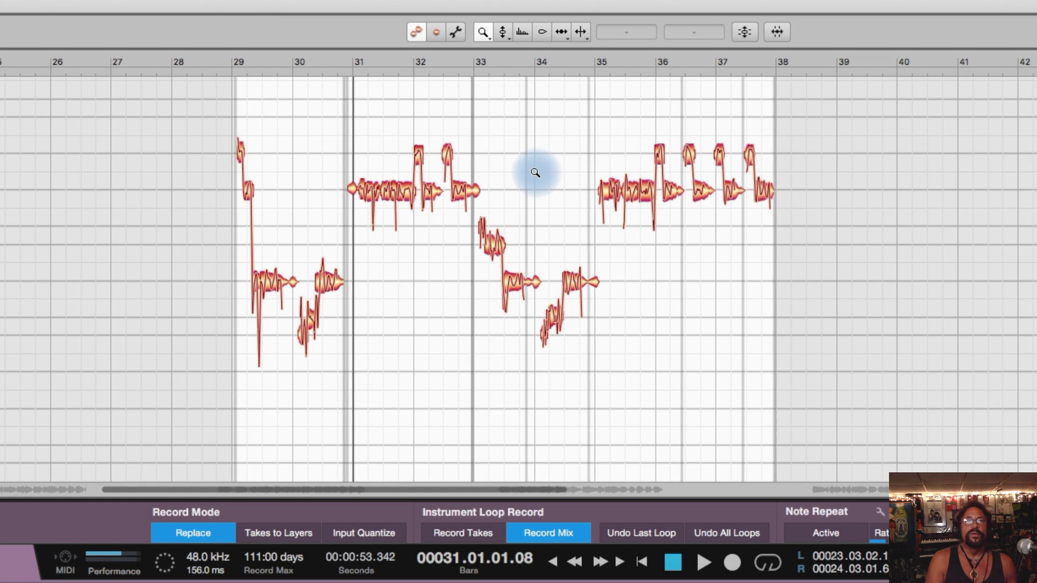
{"action": "left_click_drag", "start_coordinate": [536, 172], "coordinate": [745, 248]}
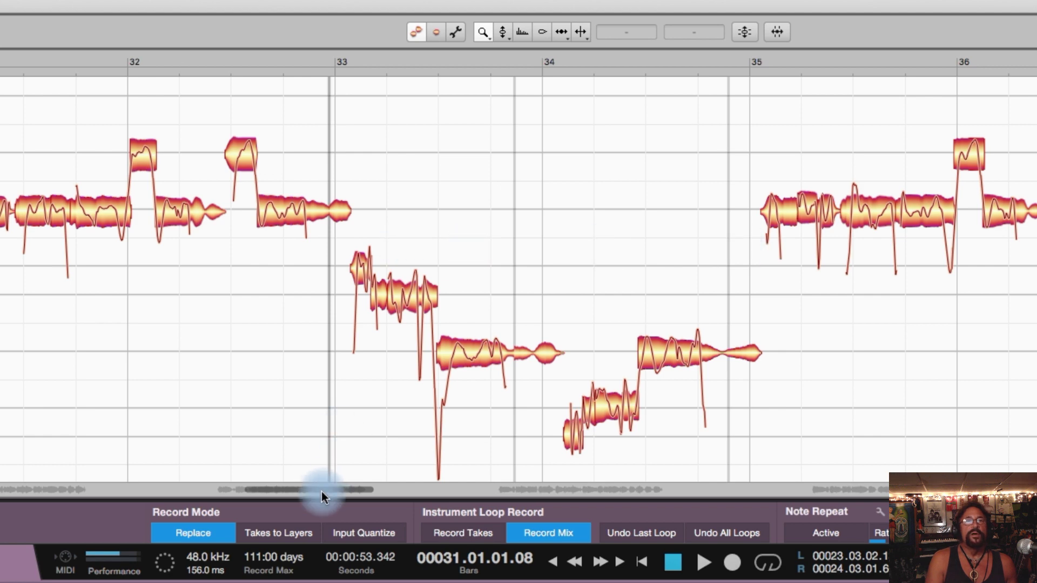
{"action": "mouse_move", "coordinate": [326, 491]}
{"action": "left_mouse_down"}
{"action": "mouse_move", "coordinate": [292, 491]}
{"action": "mouse_move", "coordinate": [309, 492]}
{"action": "left_mouse_up"}
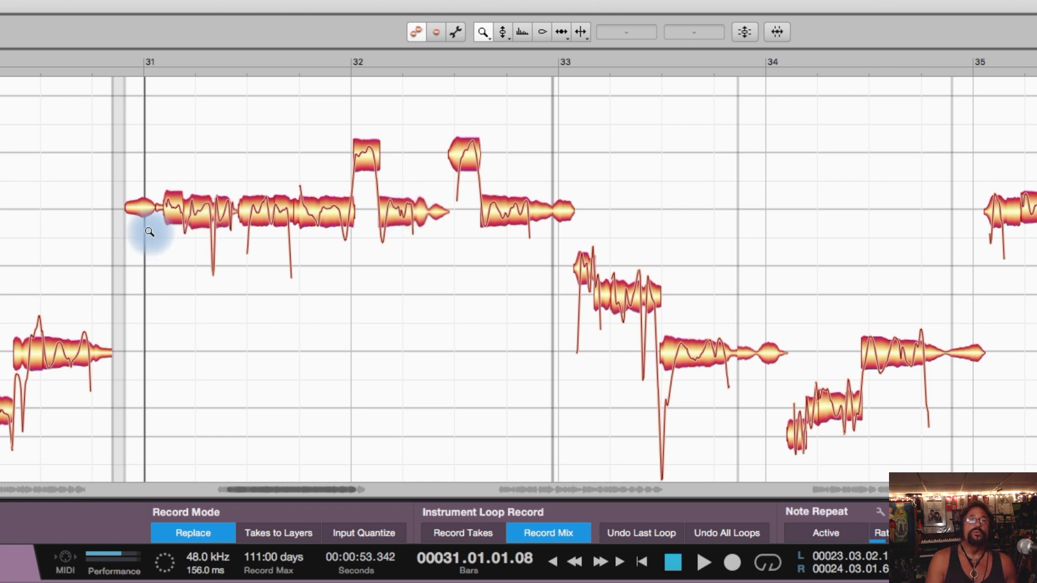
Switch the Melodyne editor back to the Main Tool for working on the notes at bar 31
{"action": "left_click", "coordinate": [482, 30]}
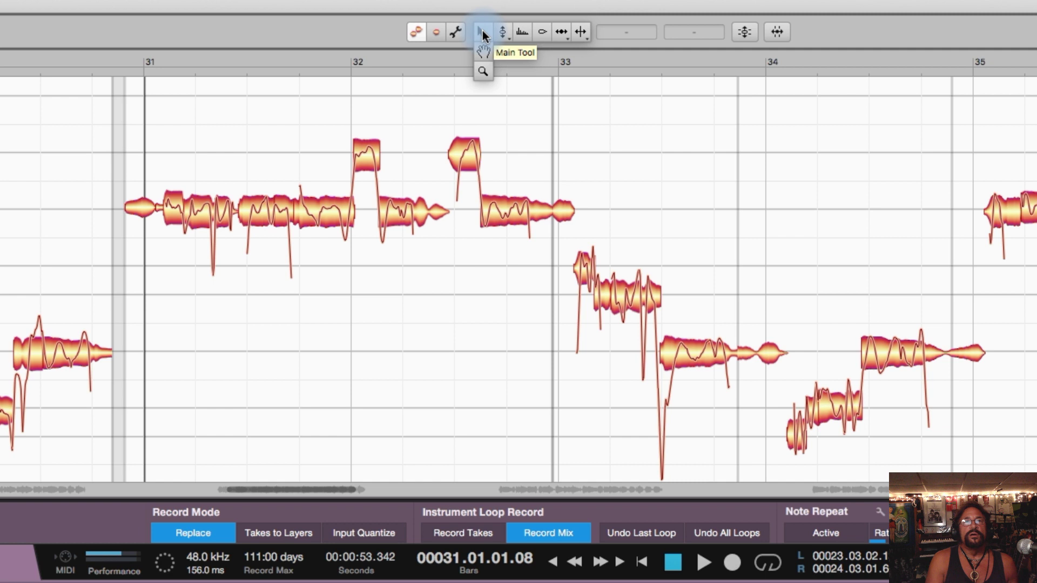
{"action": "left_click", "coordinate": [482, 31]}
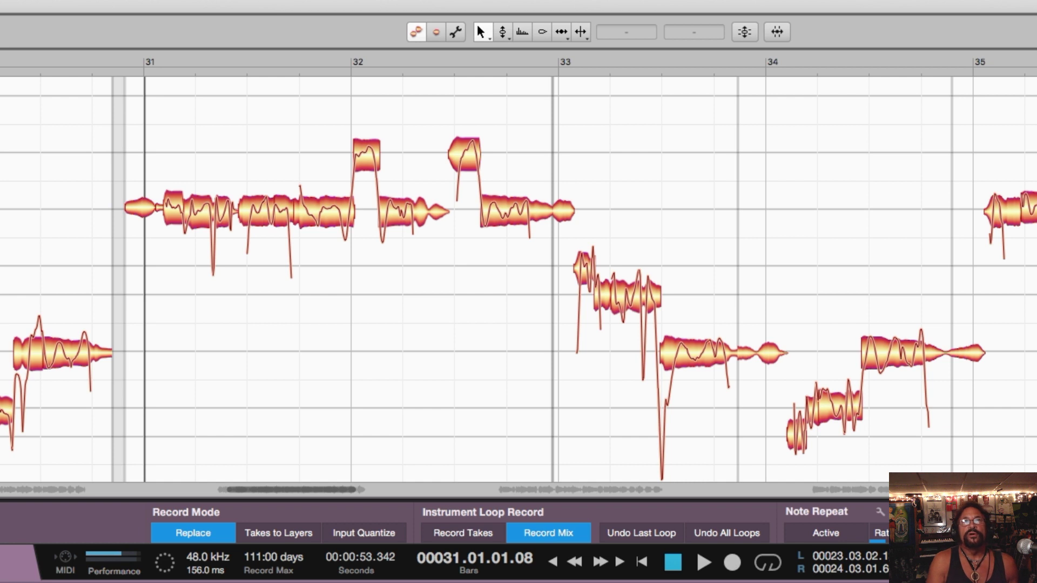
{"action": "left_click", "coordinate": [149, 214]}
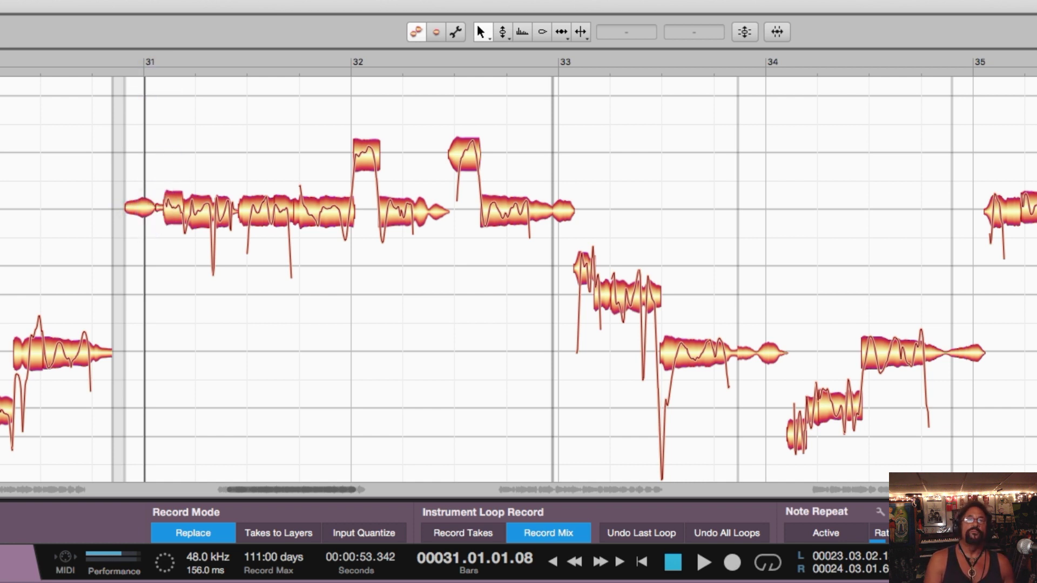
{"action": "left_click", "coordinate": [250, 131]}
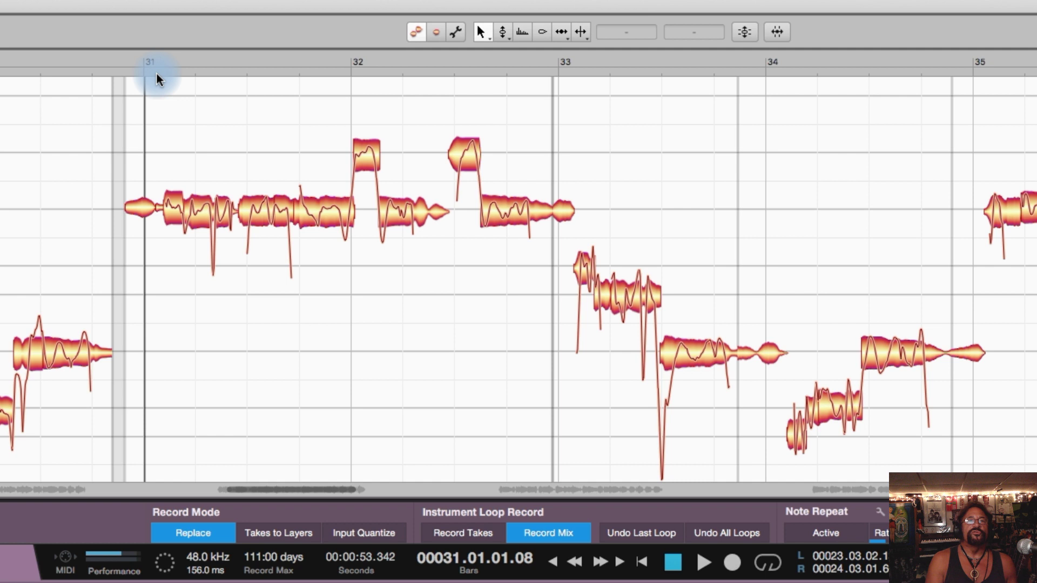
Open pitch correction for the phrase's notes between bars 31 and 33, zero Pitch Center and Pitch Drift, and enable Snap to E Major
{"action": "left_click", "coordinate": [176, 216]}
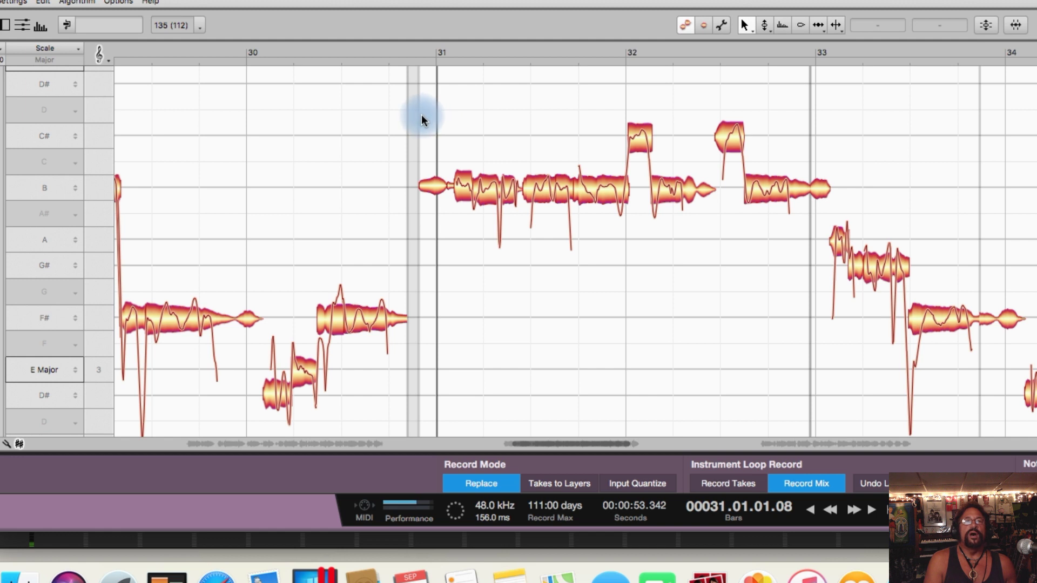
{"action": "left_click_drag", "start_coordinate": [427, 115], "coordinate": [821, 235]}
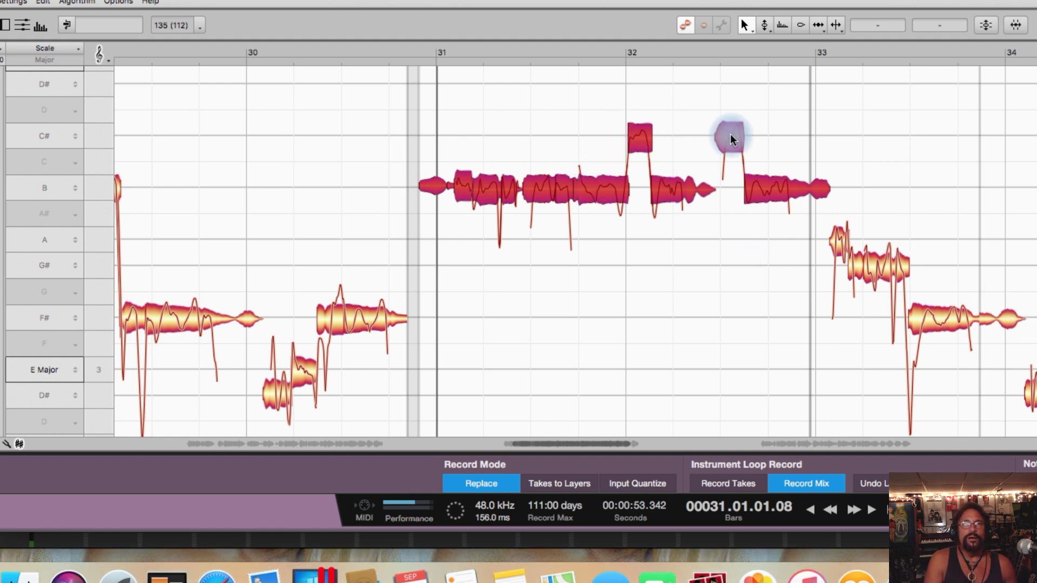
{"action": "left_click", "coordinate": [984, 24]}
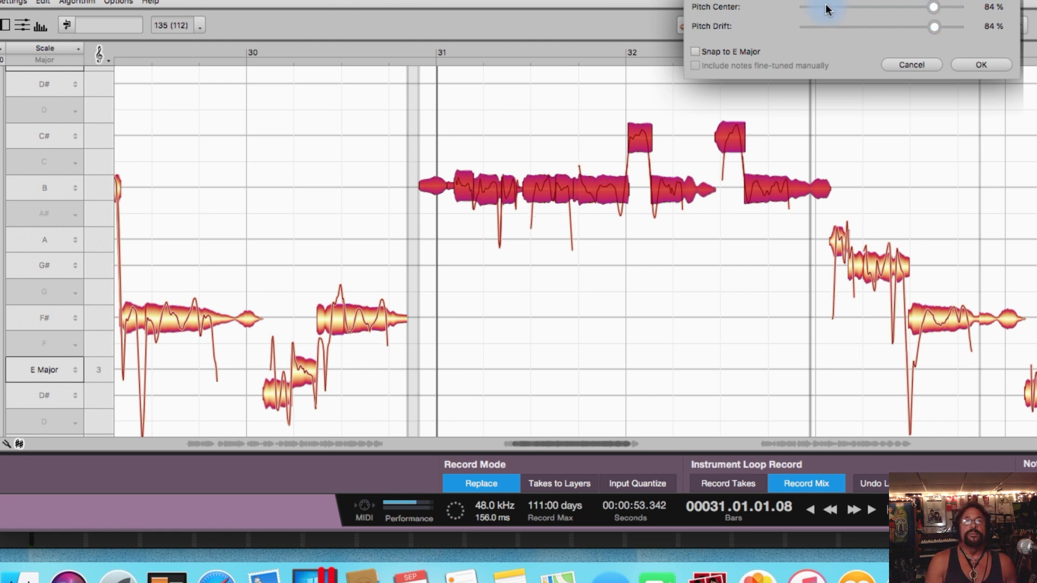
{"action": "double_click", "coordinate": [935, 6]}
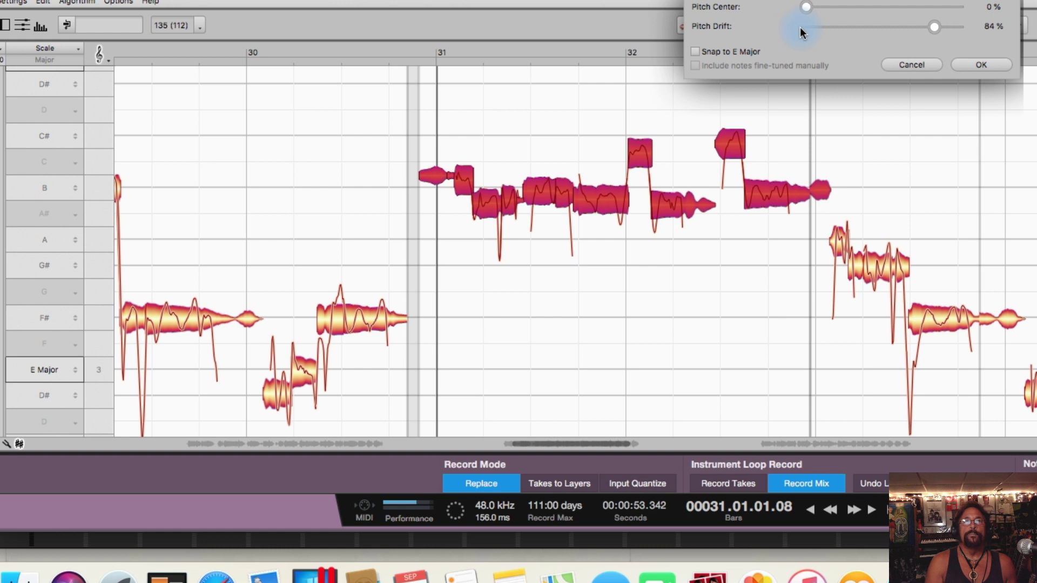
{"action": "double_click", "coordinate": [935, 27]}
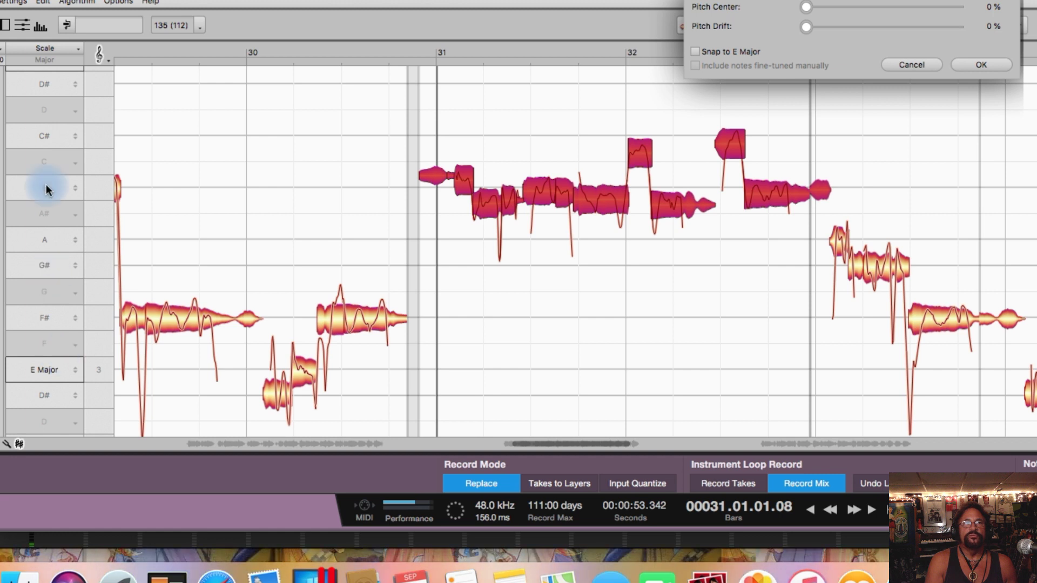
{"action": "left_click", "coordinate": [696, 52]}
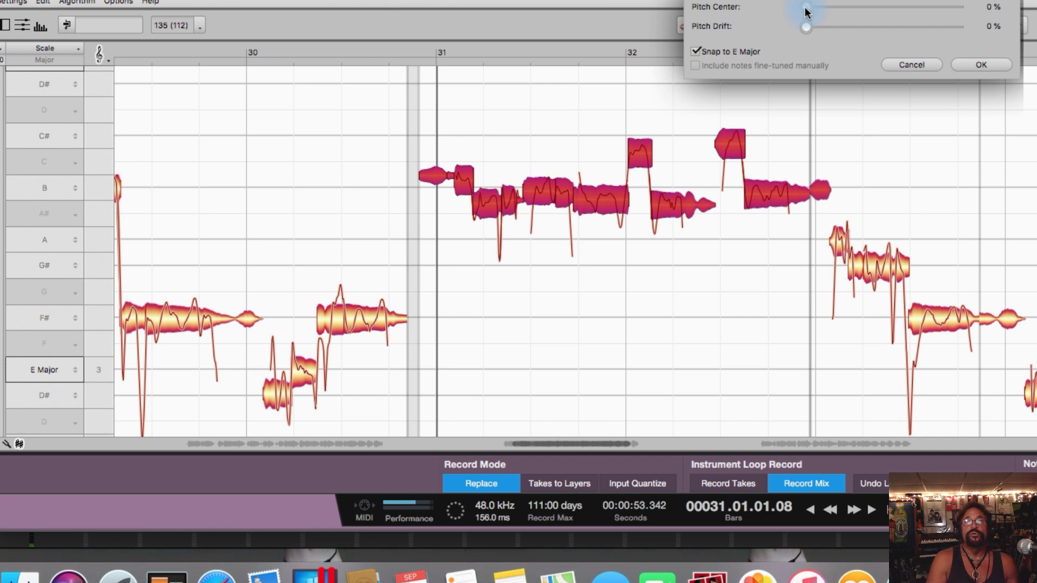
Set Pitch Center to 81% and Pitch Drift to 83% for the selected notes and play back the phrase
{"action": "left_click_drag", "start_coordinate": [816, 8], "coordinate": [970, 13]}
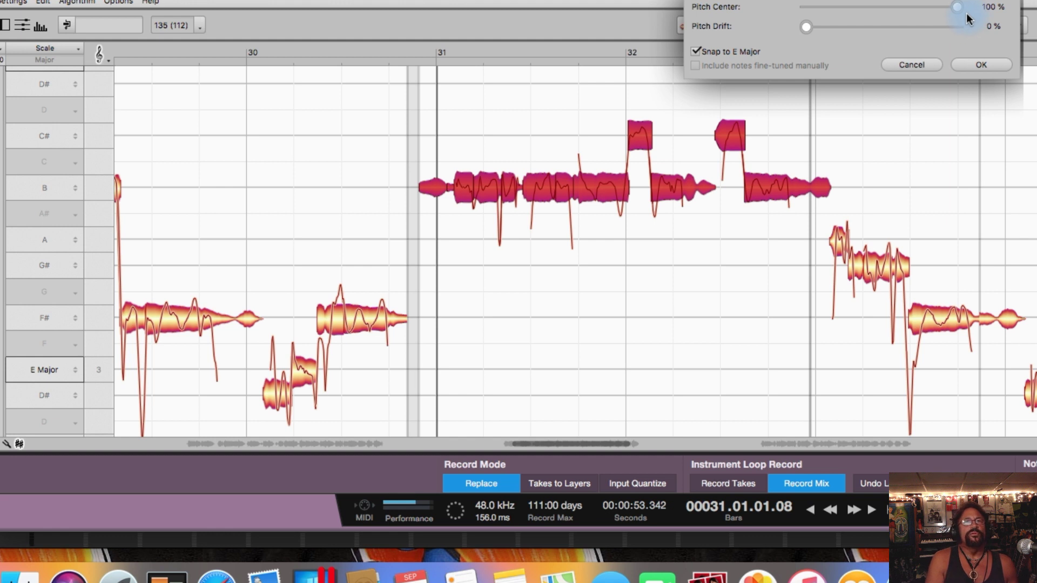
{"action": "left_click_drag", "start_coordinate": [961, 7], "coordinate": [938, 8]}
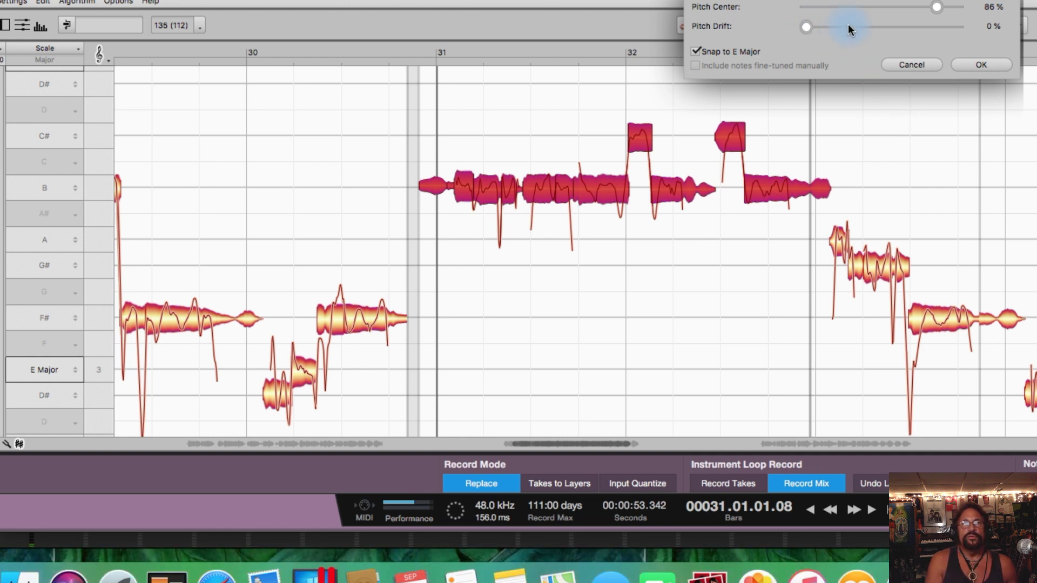
{"action": "left_click_drag", "start_coordinate": [870, 25], "coordinate": [938, 24]}
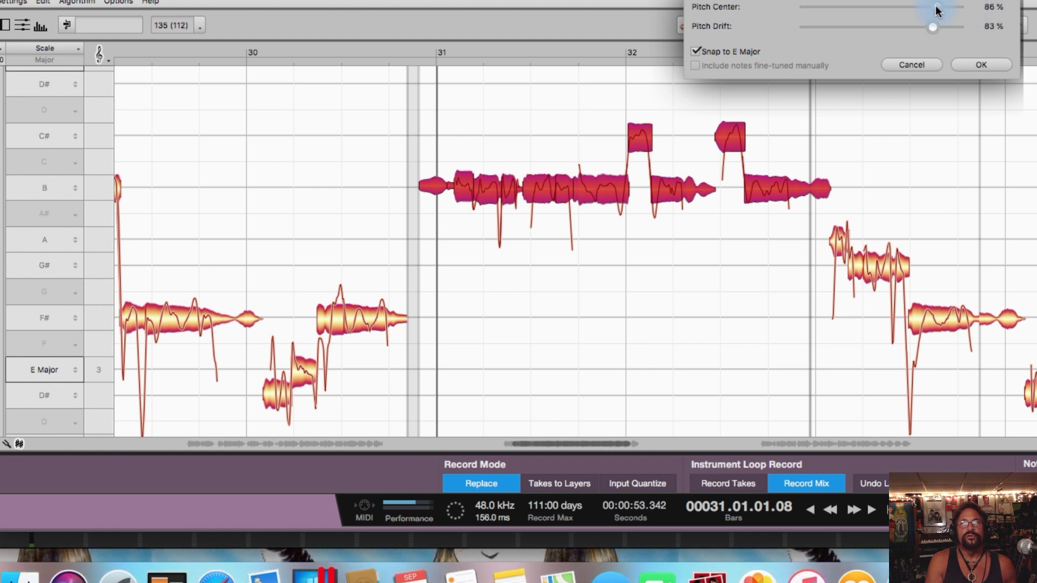
{"action": "left_click_drag", "start_coordinate": [930, 8], "coordinate": [929, 10]}
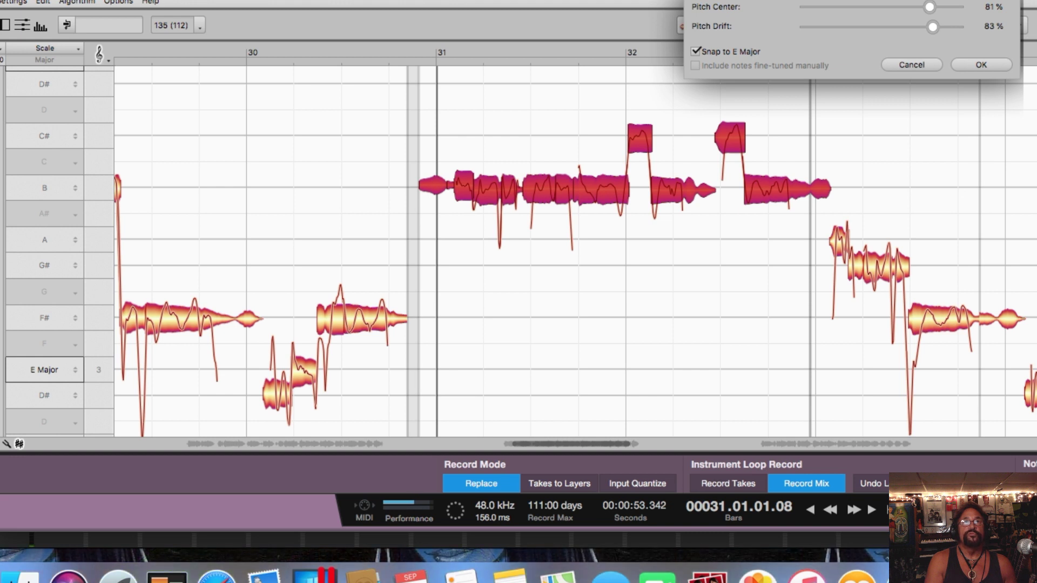
{"action": "key", "text": "space"}
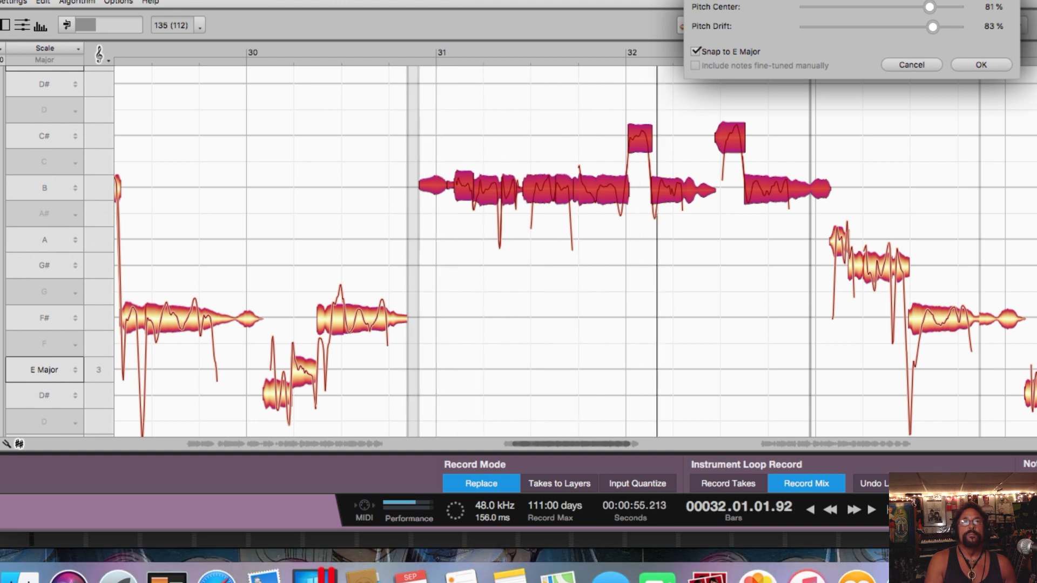
{"action": "left_click", "coordinate": [615, 142]}
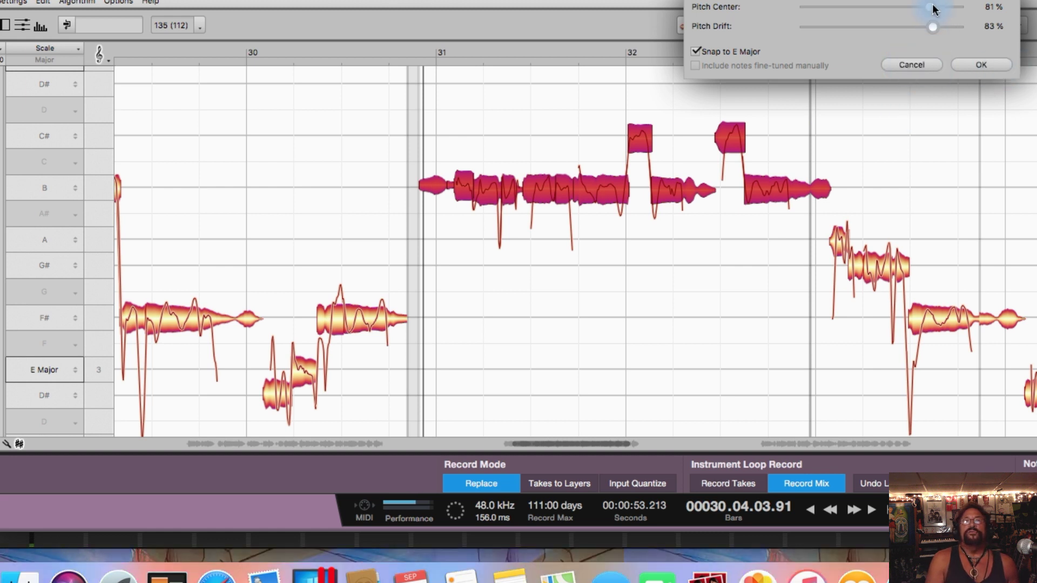
Return Pitch Center and Pitch Drift to 0% and play back the uncorrected phrase from just before bar 31
{"action": "left_click", "coordinate": [766, 2]}
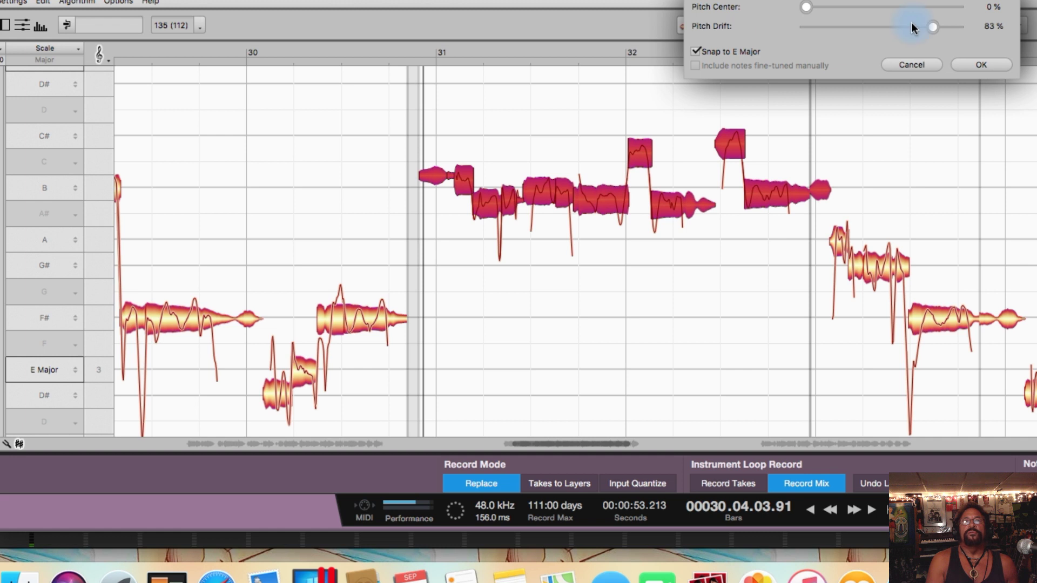
{"action": "left_click", "coordinate": [782, 27]}
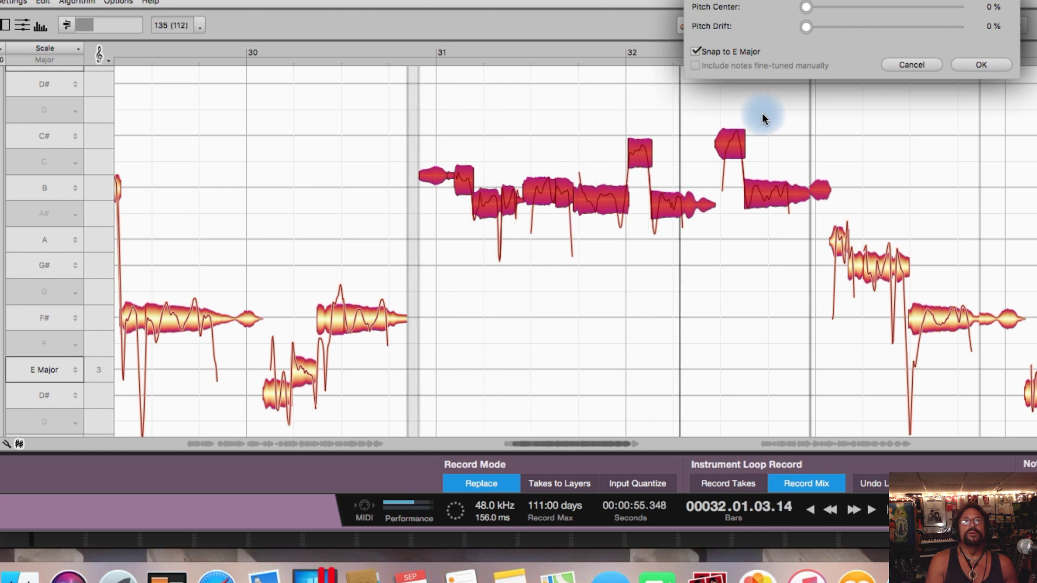
{"action": "key", "text": "space"}
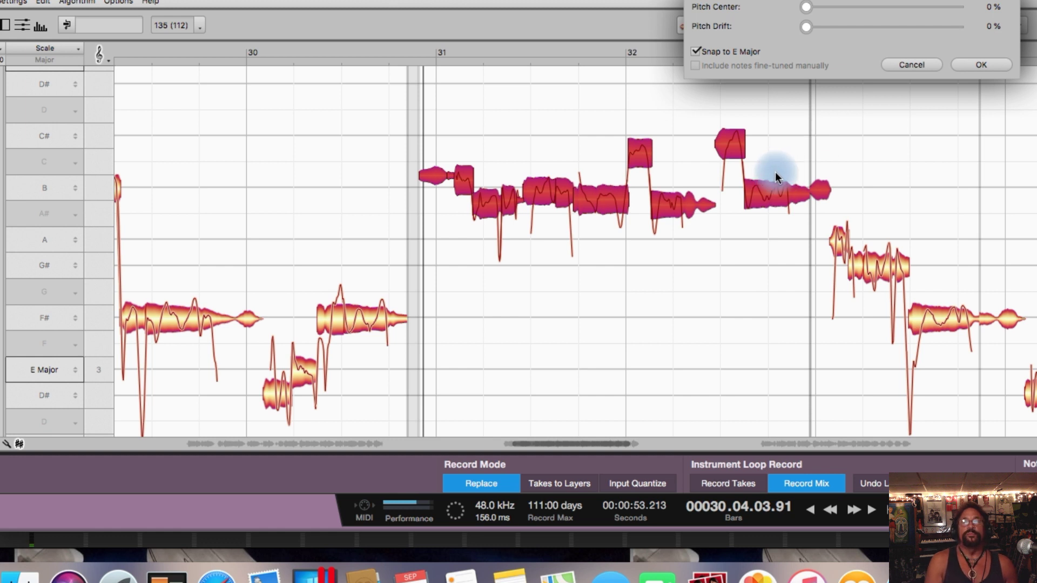
{"action": "key", "text": "space"}
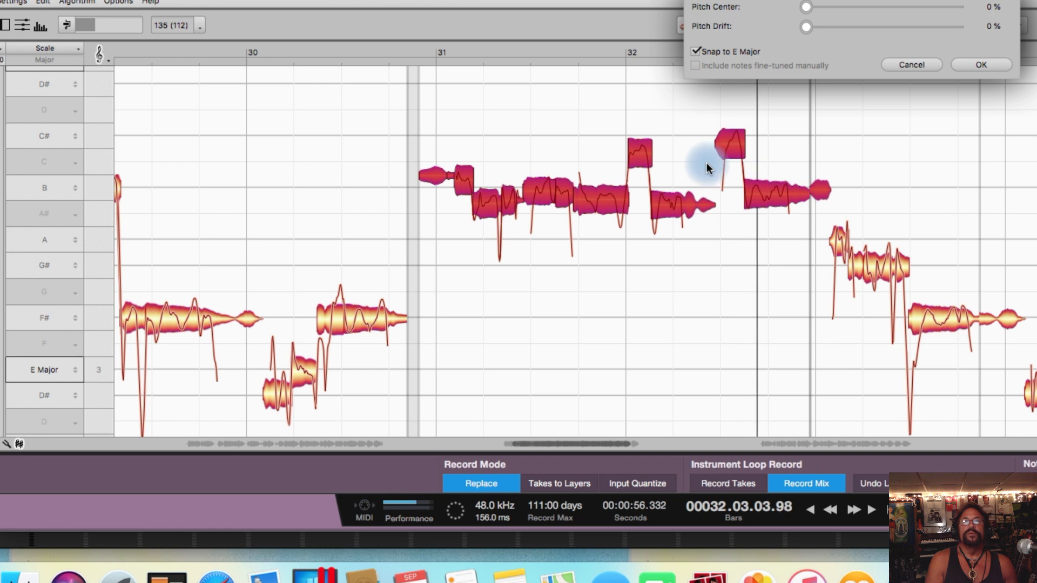
{"action": "key", "text": "space"}
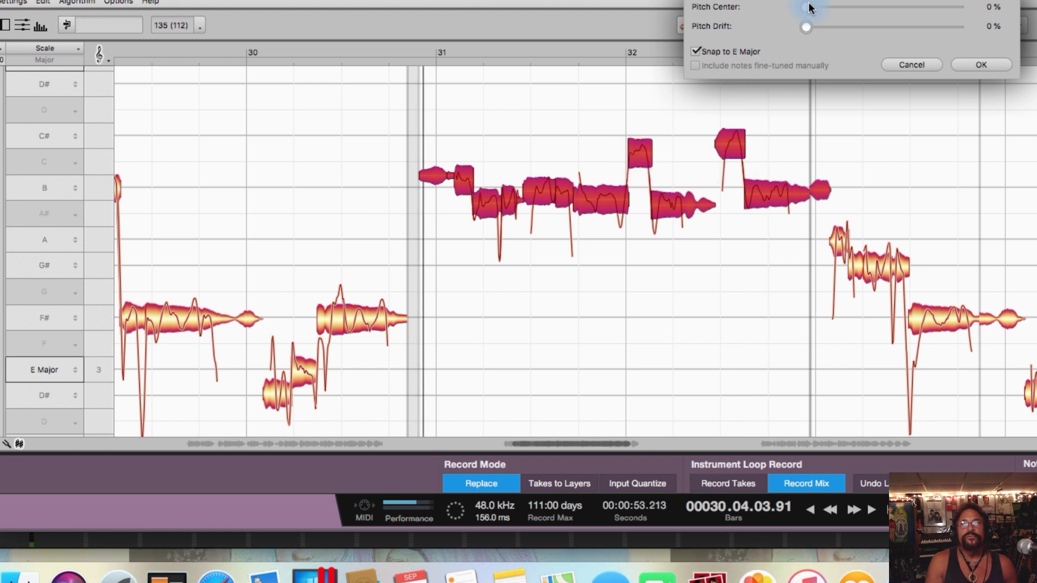
Apply pitch correction to the selected notes with Pitch Center at 83% and Pitch Drift at 85%
{"action": "left_click", "coordinate": [932, 6]}
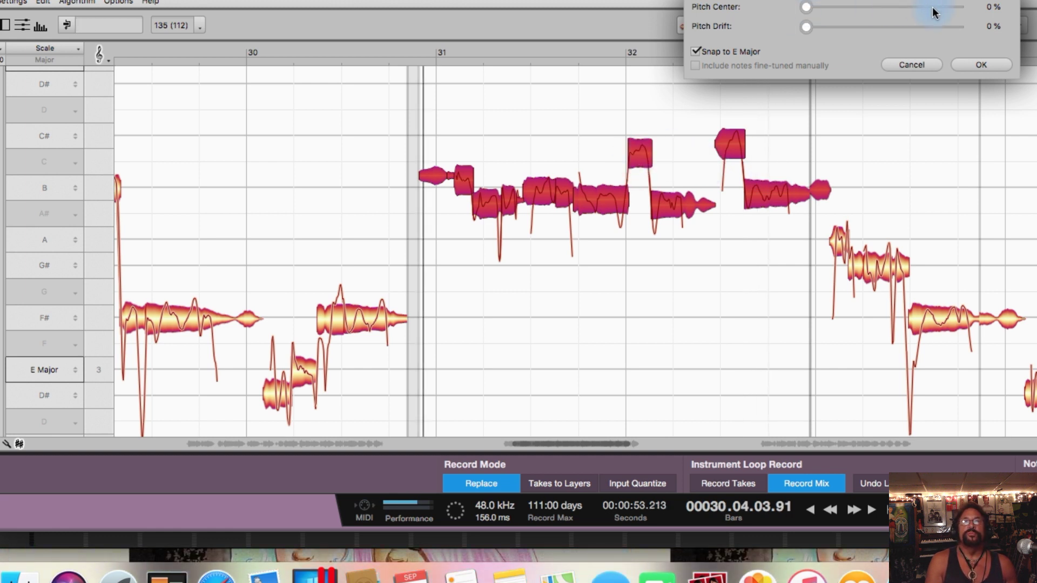
{"action": "left_click_drag", "start_coordinate": [931, 7], "coordinate": [927, 8]}
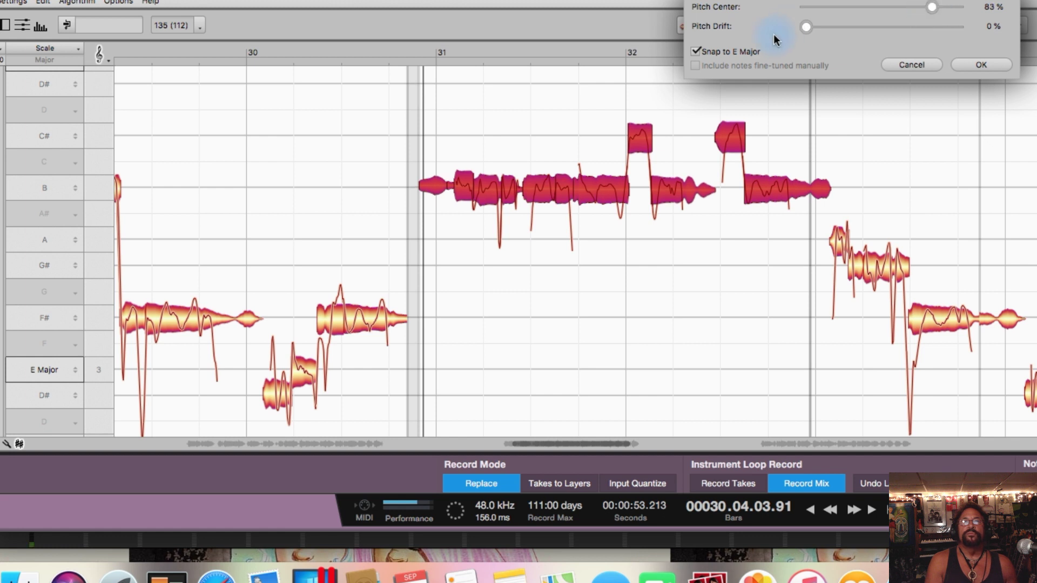
{"action": "left_click", "coordinate": [933, 27]}
{"action": "left_click_drag", "start_coordinate": [932, 27], "coordinate": [930, 27]}
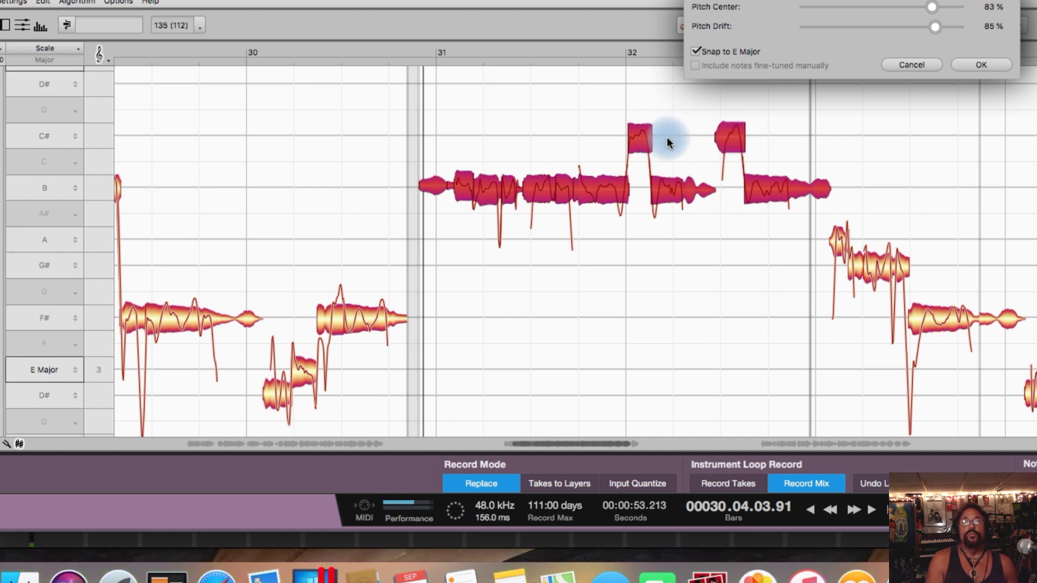
{"action": "left_click", "coordinate": [980, 65]}
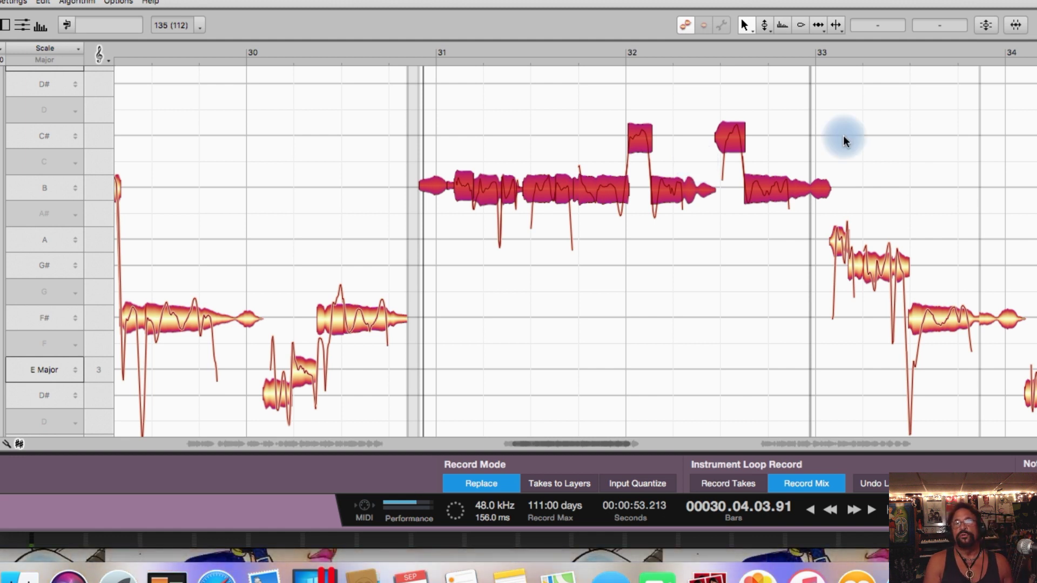
Play back the pitch-corrected phrase twice from just before bar 31
{"action": "scroll", "coordinate": [944, 121], "scroll_direction": "right", "scroll_amount": 2}
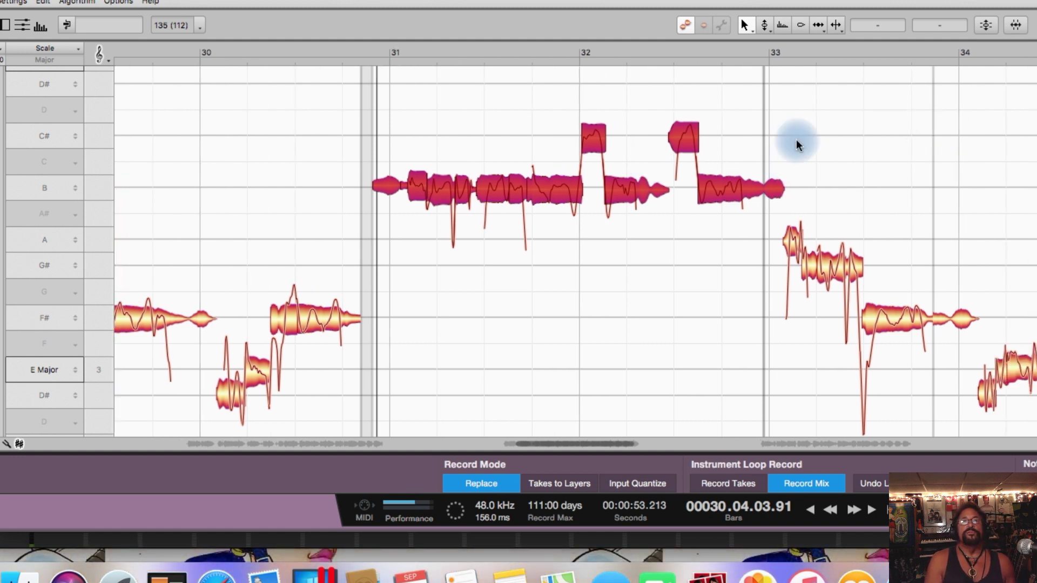
{"action": "left_click_drag", "start_coordinate": [610, 445], "coordinate": [604, 445]}
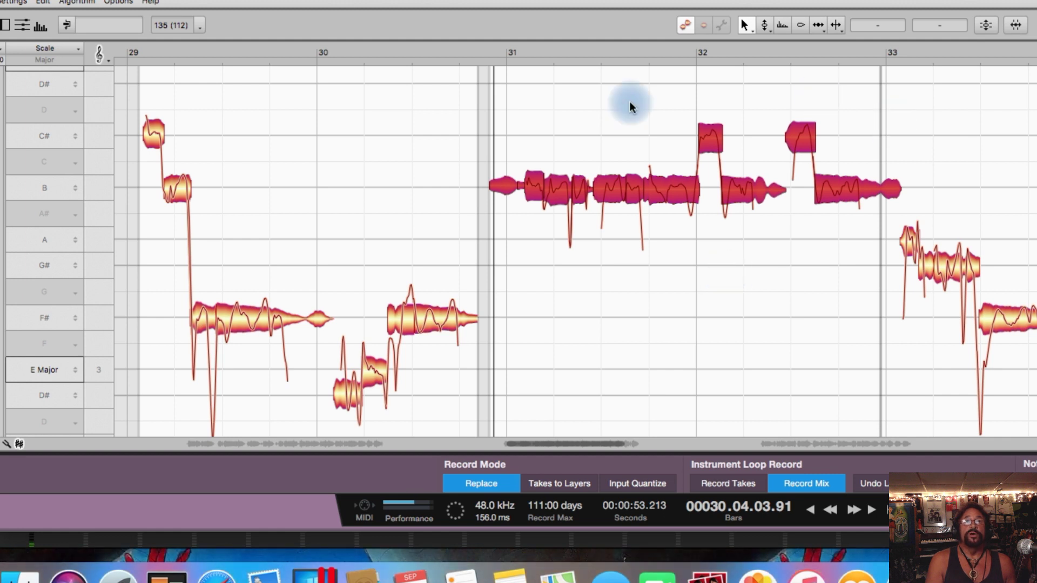
{"action": "key", "text": "space"}
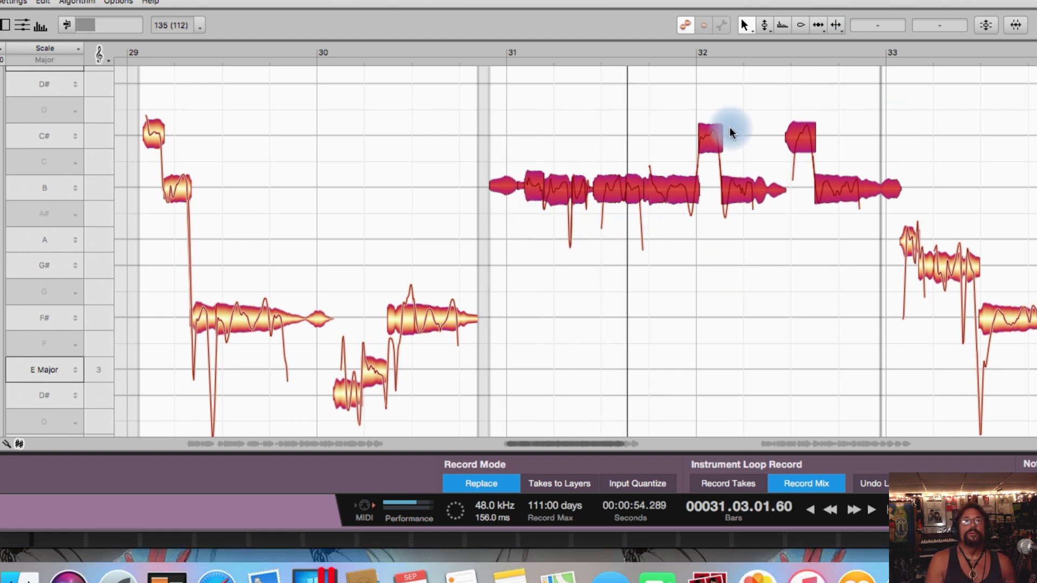
{"action": "key", "text": "space"}
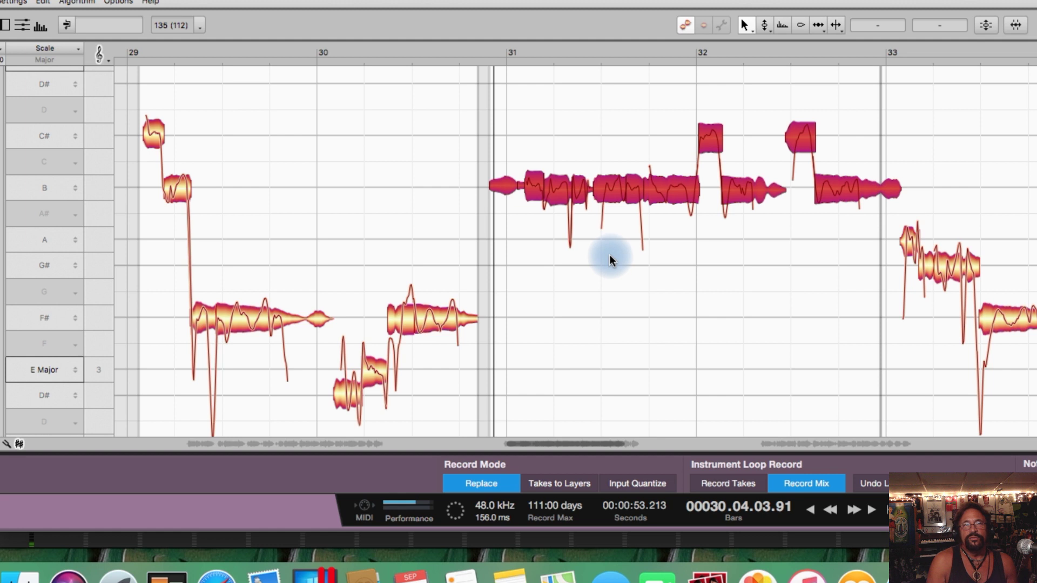
{"action": "key", "text": "space"}
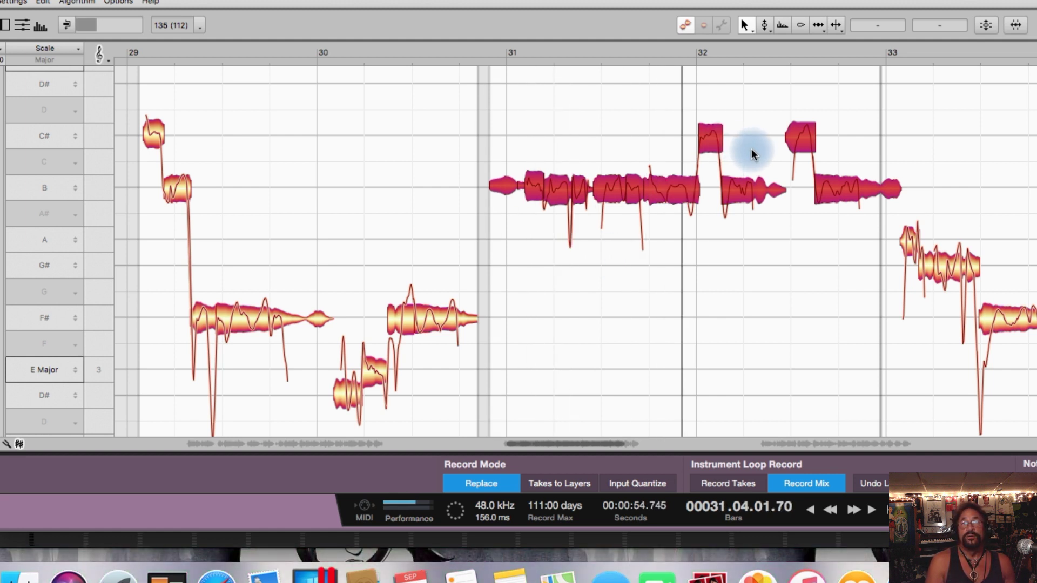
{"action": "key", "text": "space"}
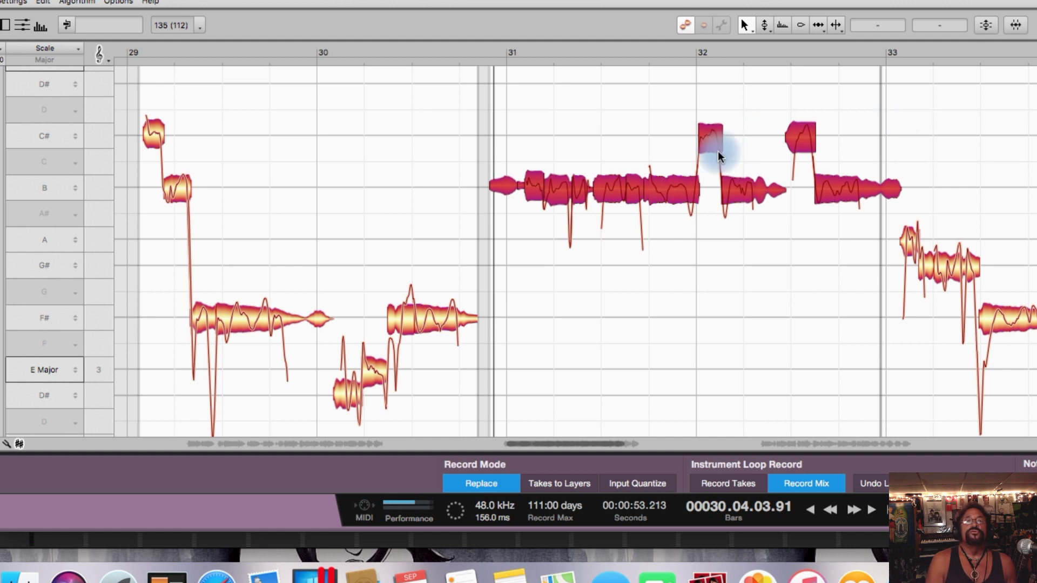
Flatten the pitch curves of all the phrase's notes between bars 31 and 33 with the Pitch Modulation Tool and play back the phrase
{"action": "left_click", "coordinate": [764, 23]}
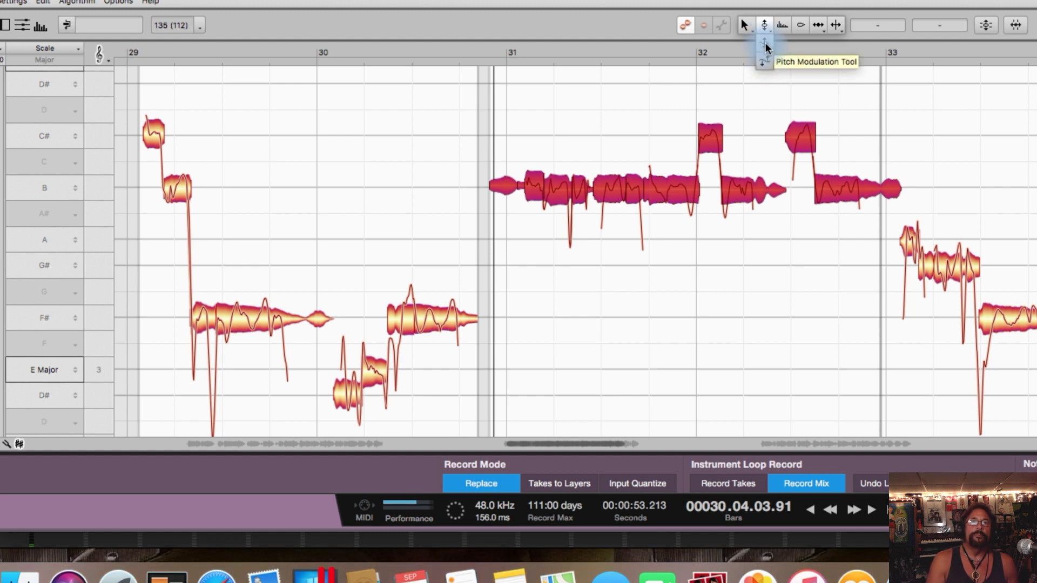
{"action": "left_click", "coordinate": [766, 47]}
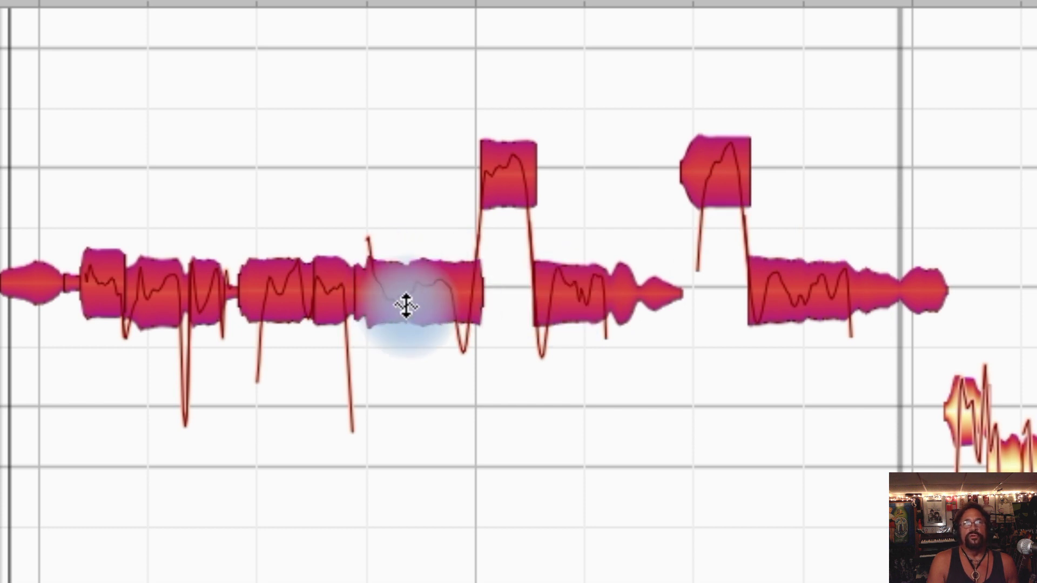
{"action": "left_click", "coordinate": [385, 188]}
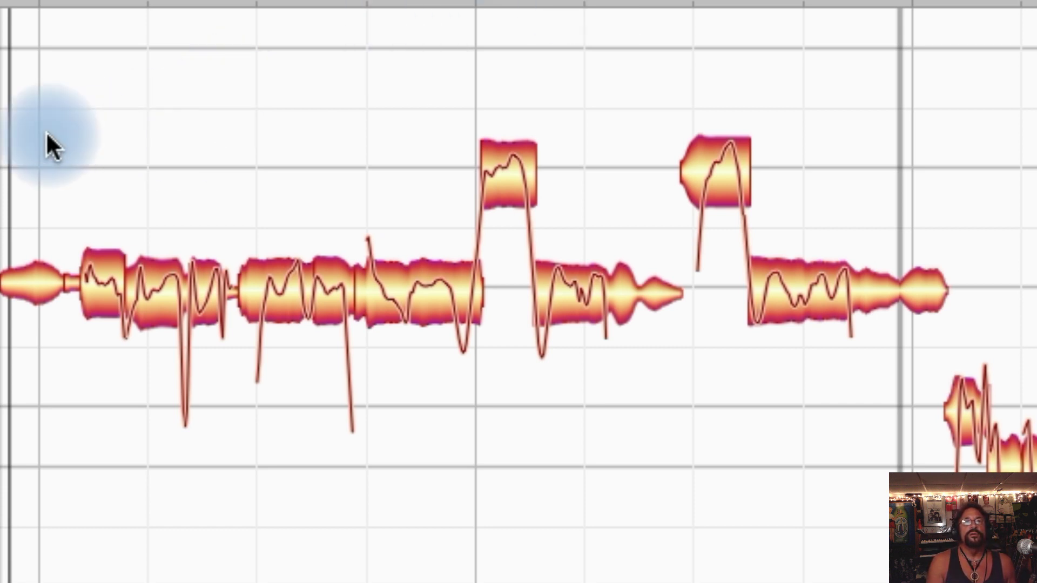
{"action": "left_click_drag", "start_coordinate": [42, 128], "coordinate": [902, 388]}
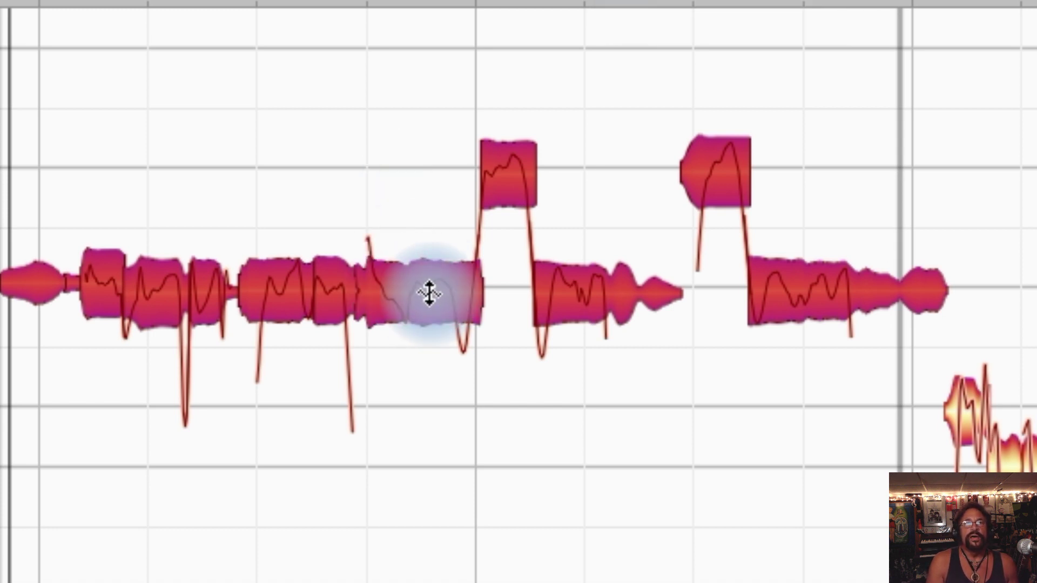
{"action": "left_click_drag", "start_coordinate": [430, 293], "coordinate": [432, 204]}
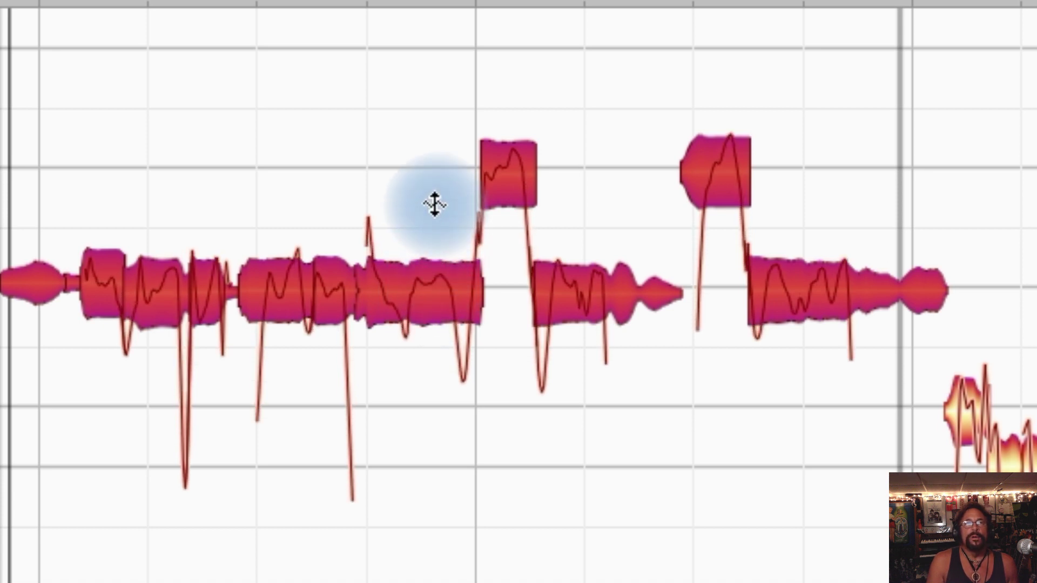
{"action": "left_click_drag", "start_coordinate": [440, 268], "coordinate": [447, 382]}
{"action": "left_click_drag", "start_coordinate": [452, 405], "coordinate": [460, 420]}
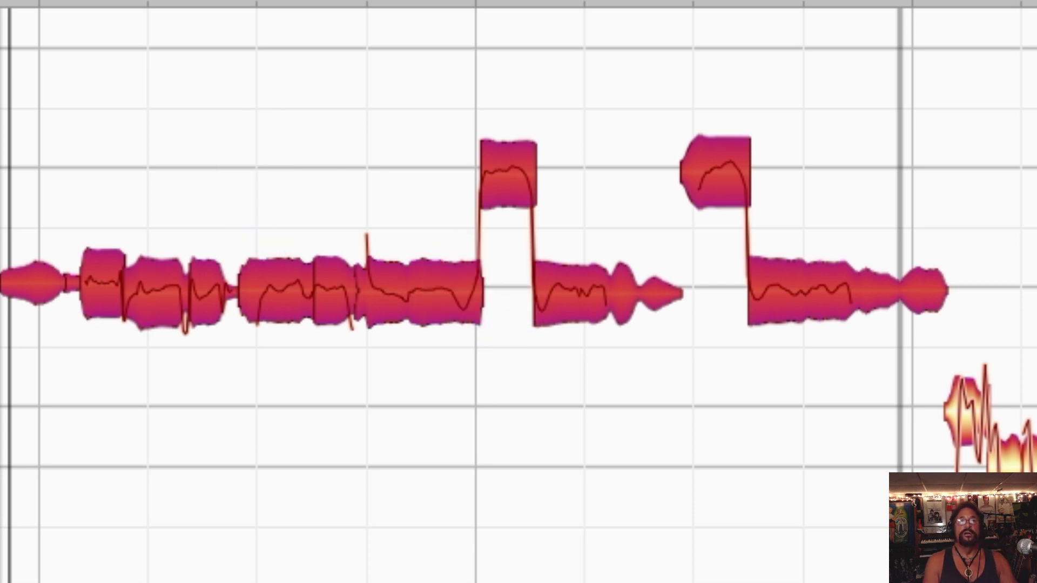
{"action": "key", "text": "space"}
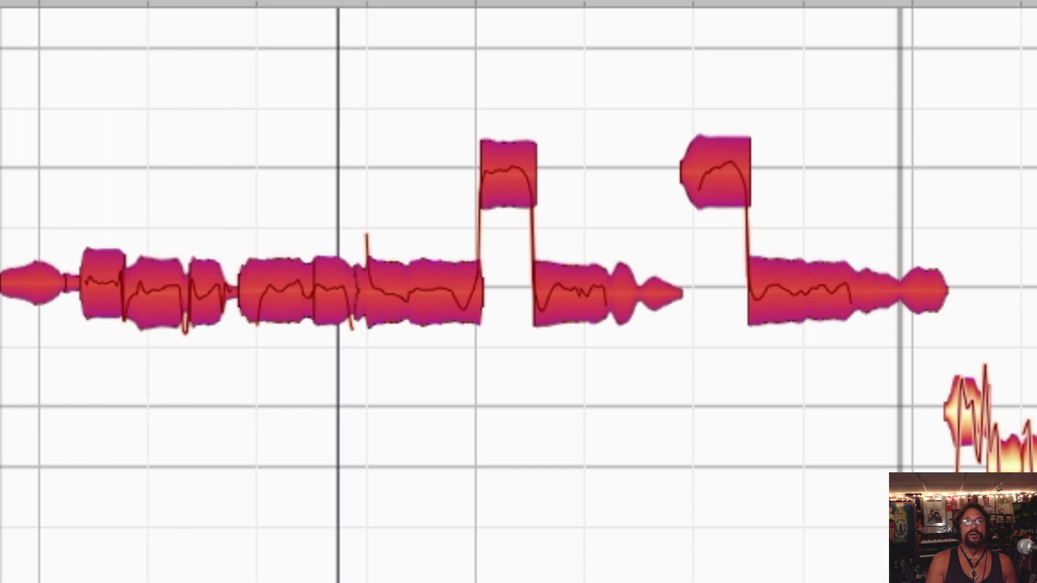
{"action": "key", "text": "space"}
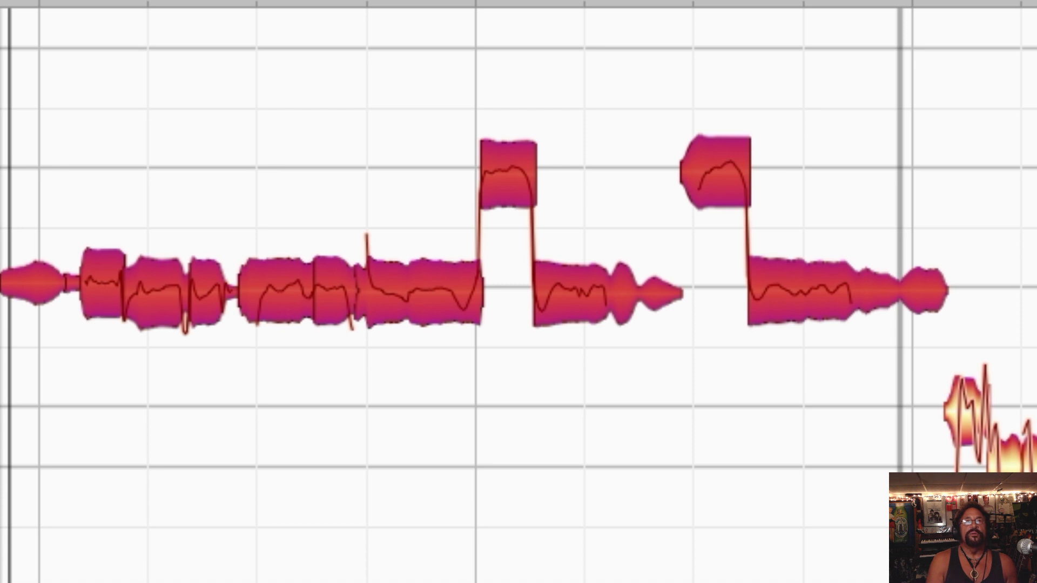
Increase the pitch modulation of the selected notes between bars 31 and 33 and play back the phrase
{"action": "key", "text": "space"}
{"action": "left_click_drag", "start_coordinate": [429, 288], "coordinate": [440, 223]}
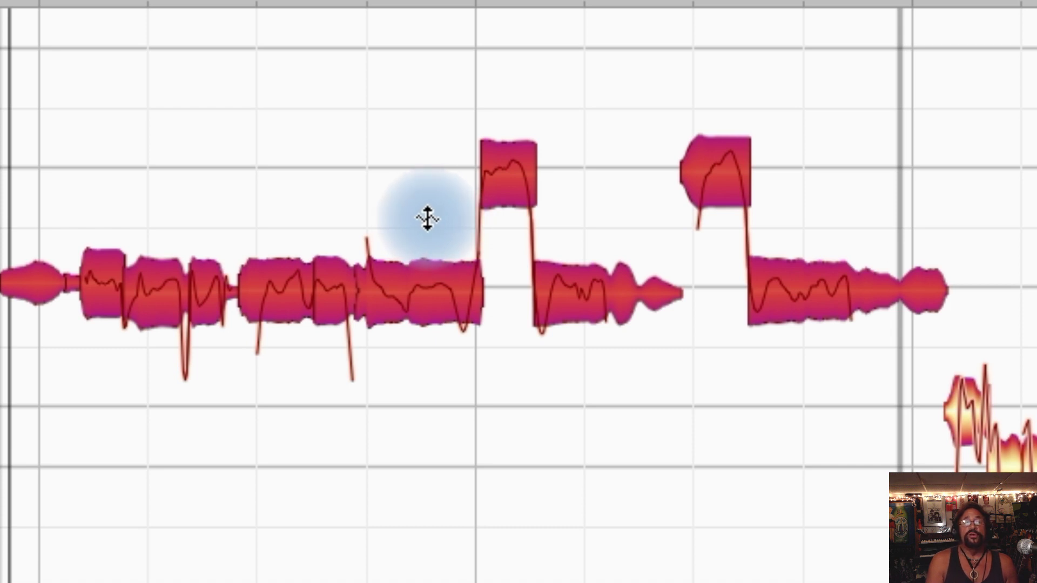
{"action": "key", "text": "space"}
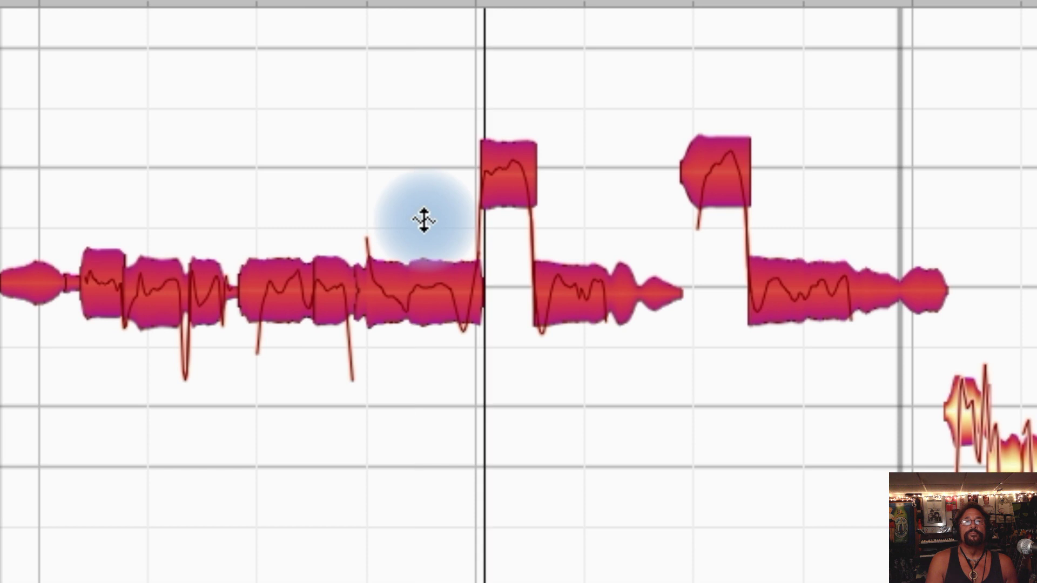
{"action": "key", "text": "space"}
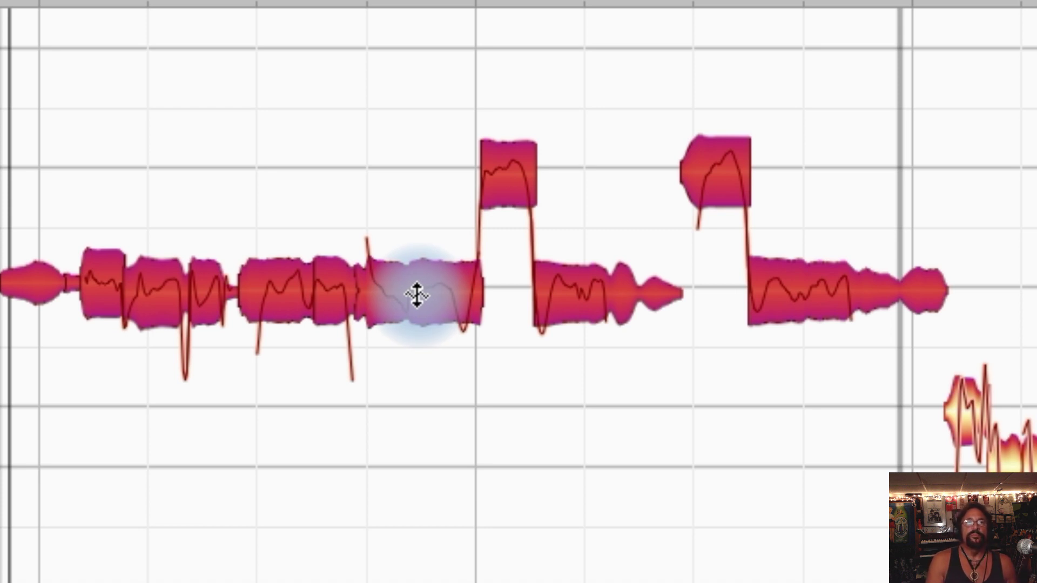
Try flattening the selected notes' pitch modulation almost completely, play back the phrase, and undo the change
{"action": "left_click_drag", "start_coordinate": [413, 292], "coordinate": [437, 406]}
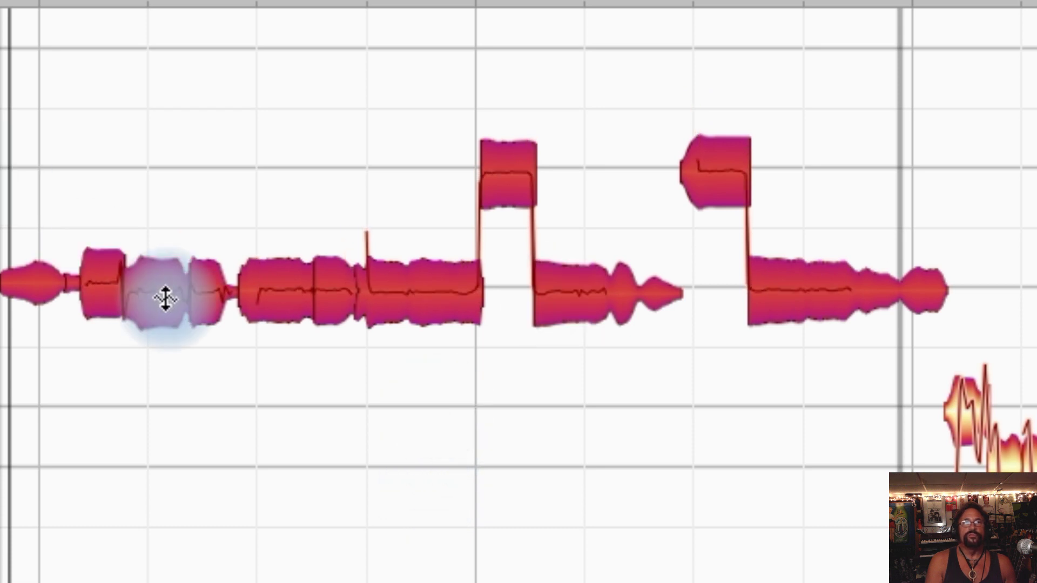
{"action": "key", "text": "space"}
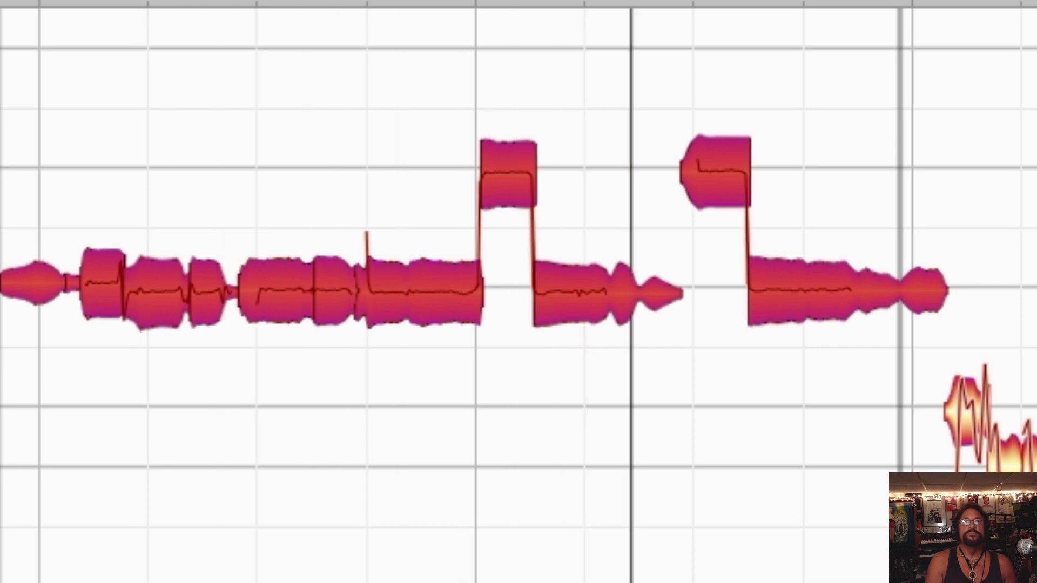
{"action": "key", "text": "space"}
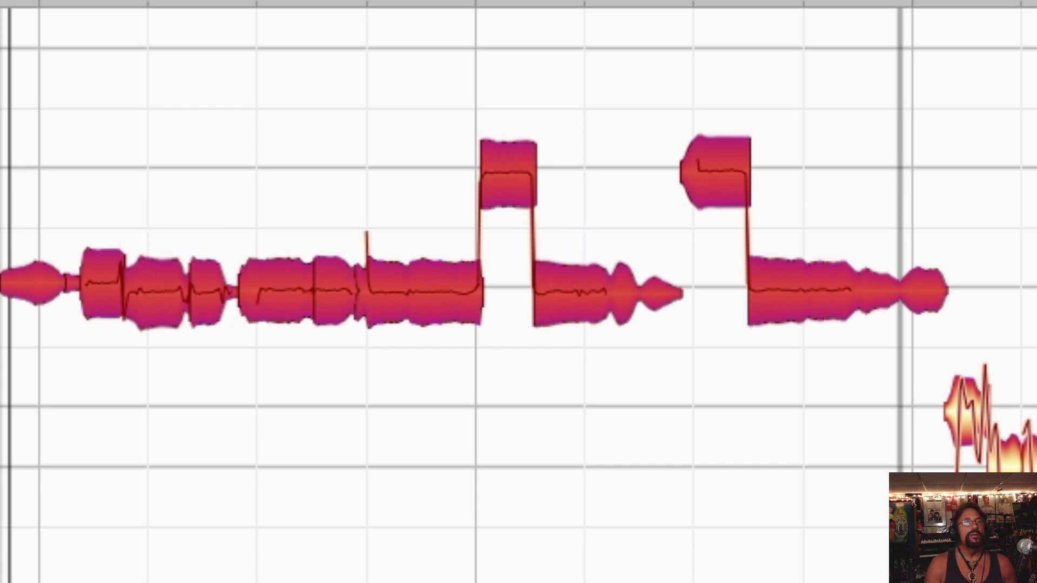
{"action": "key", "text": "ctrl+z"}
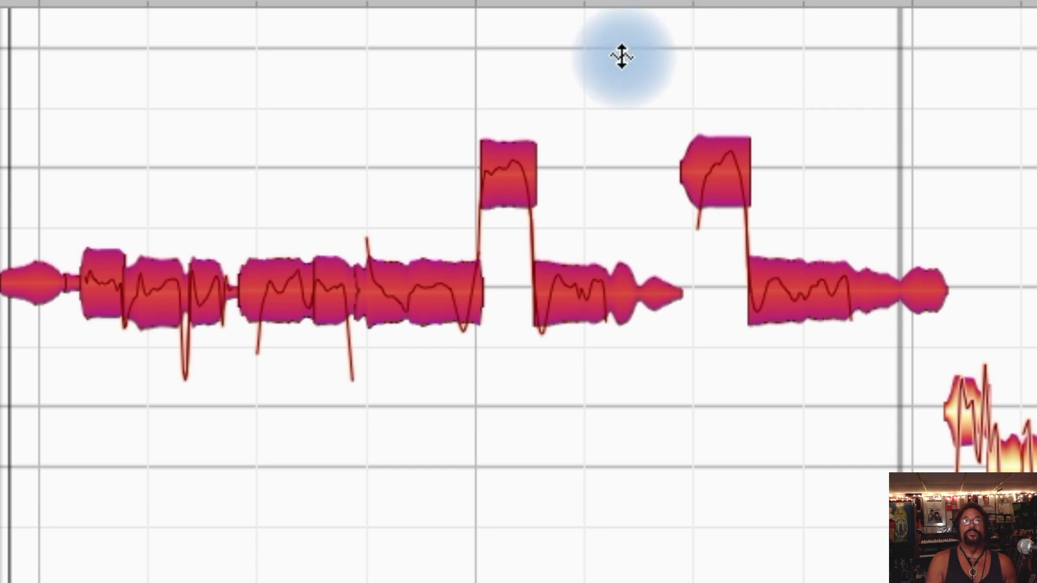
Lower only the short high note at the start of bar 32 to B 3 and play back the phrase twice
{"action": "key", "text": "ctrl+a"}
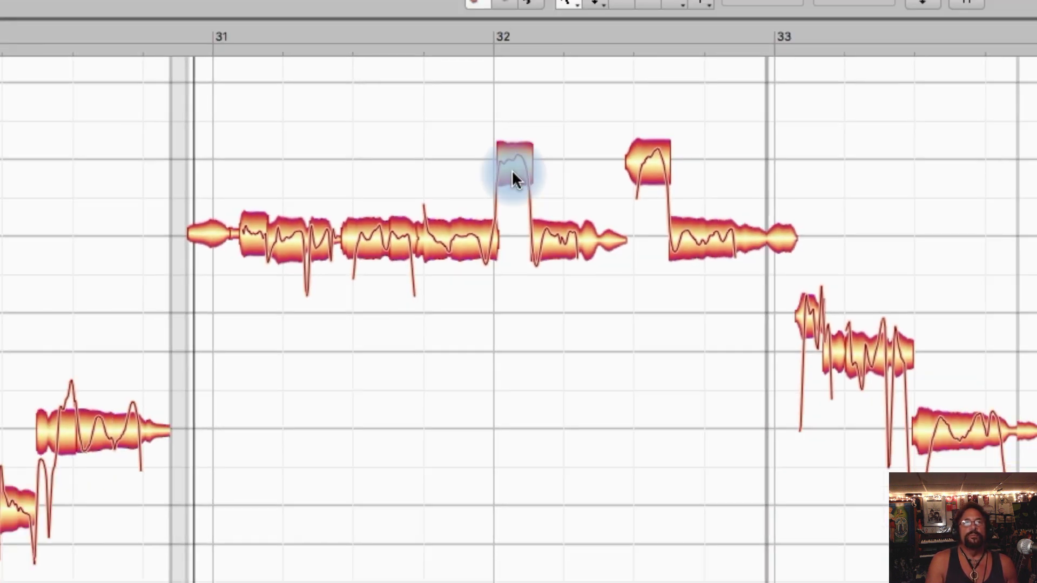
{"action": "left_click", "coordinate": [512, 172]}
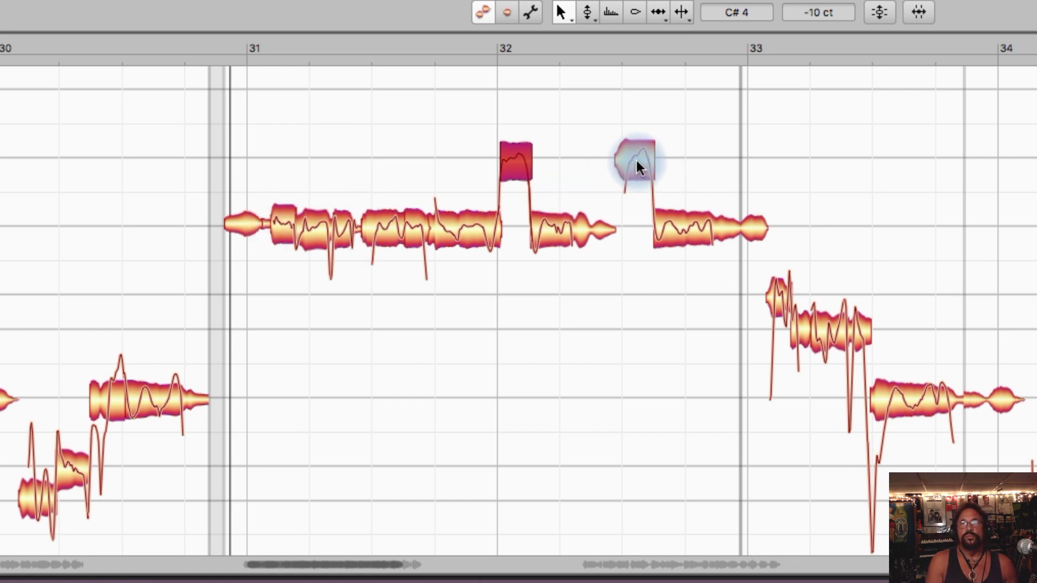
{"action": "left_click_drag", "start_coordinate": [356, 550], "coordinate": [378, 553]}
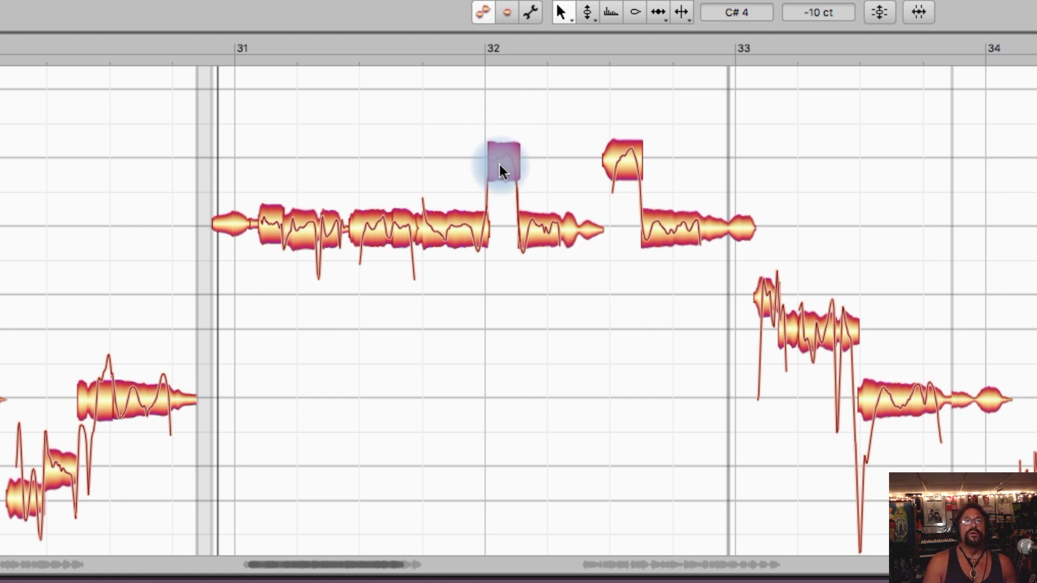
{"action": "left_click_drag", "start_coordinate": [500, 169], "coordinate": [498, 234]}
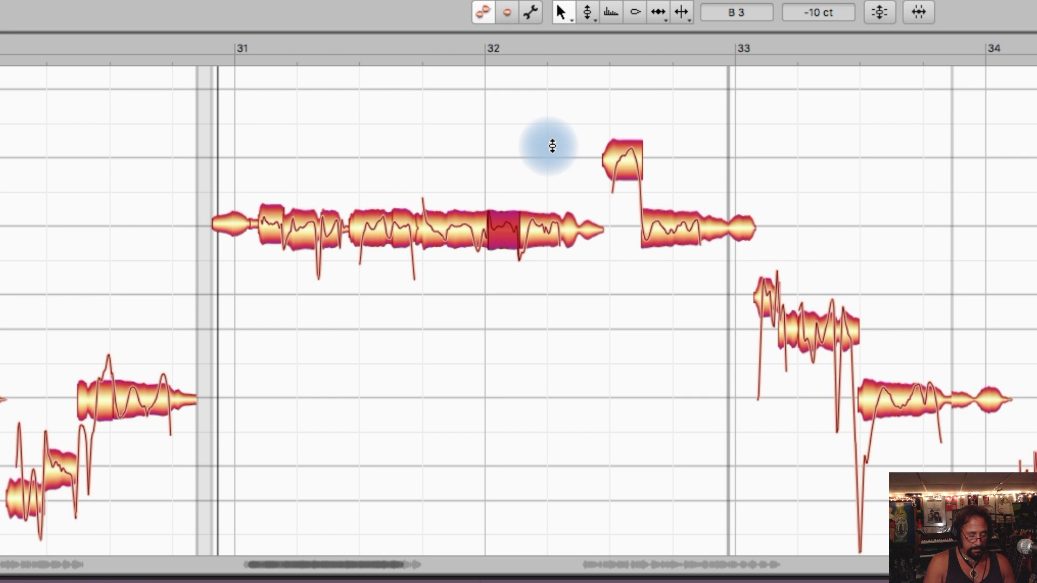
{"action": "key", "text": "space"}
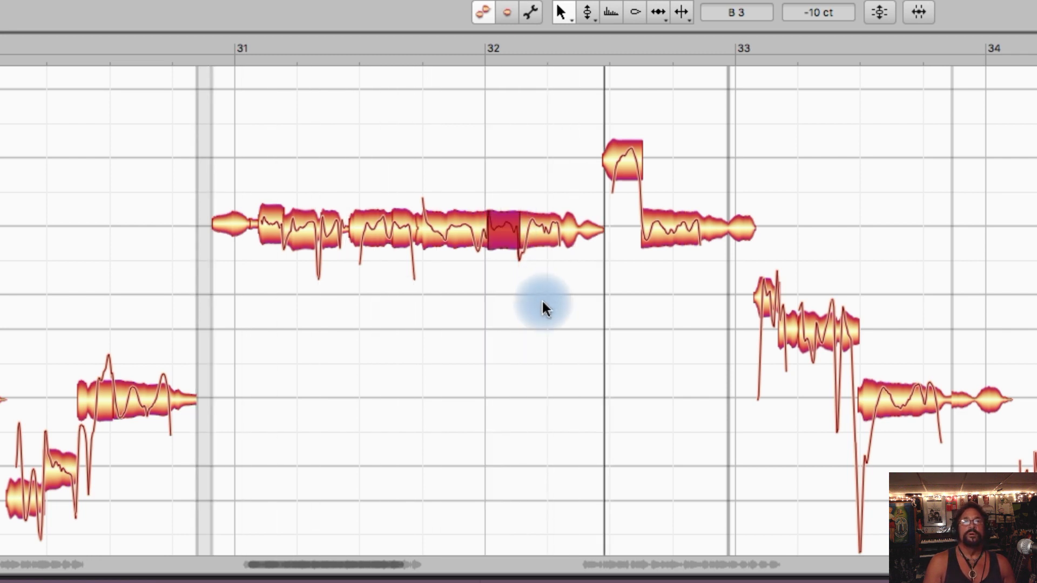
{"action": "key", "text": "space"}
{"action": "key", "text": "space"}
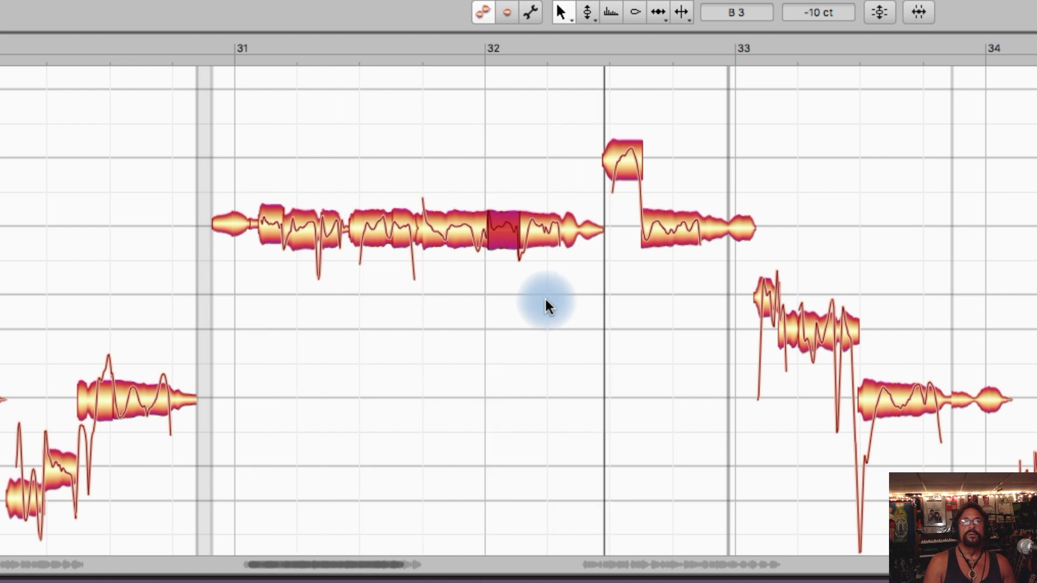
{"action": "key", "text": "space"}
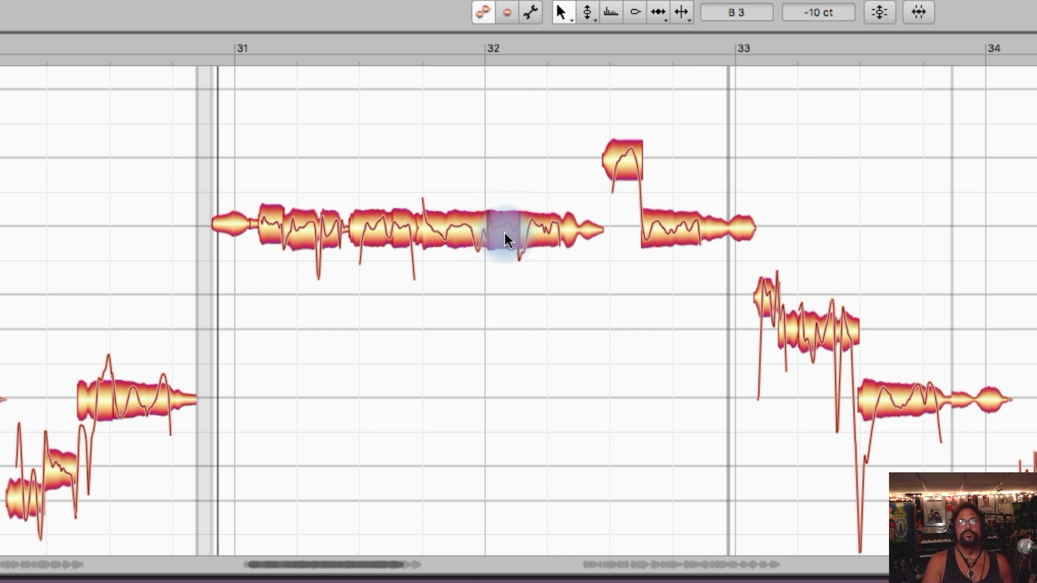
Raise the short note at the start of bar 32 to D 4 and play back the phrase
{"action": "left_click_drag", "start_coordinate": [511, 212], "coordinate": [520, 123]}
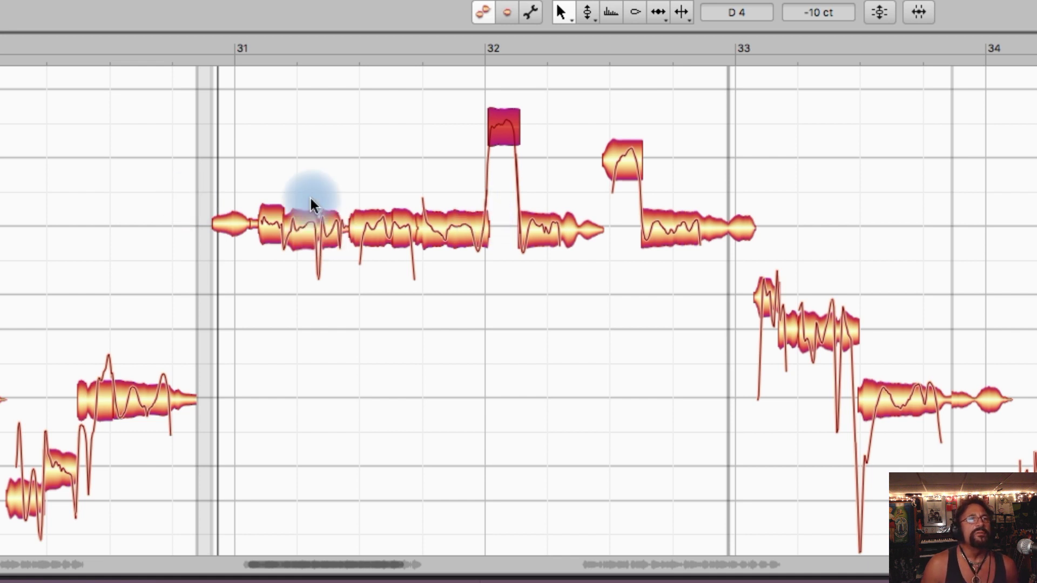
{"action": "key", "text": "space"}
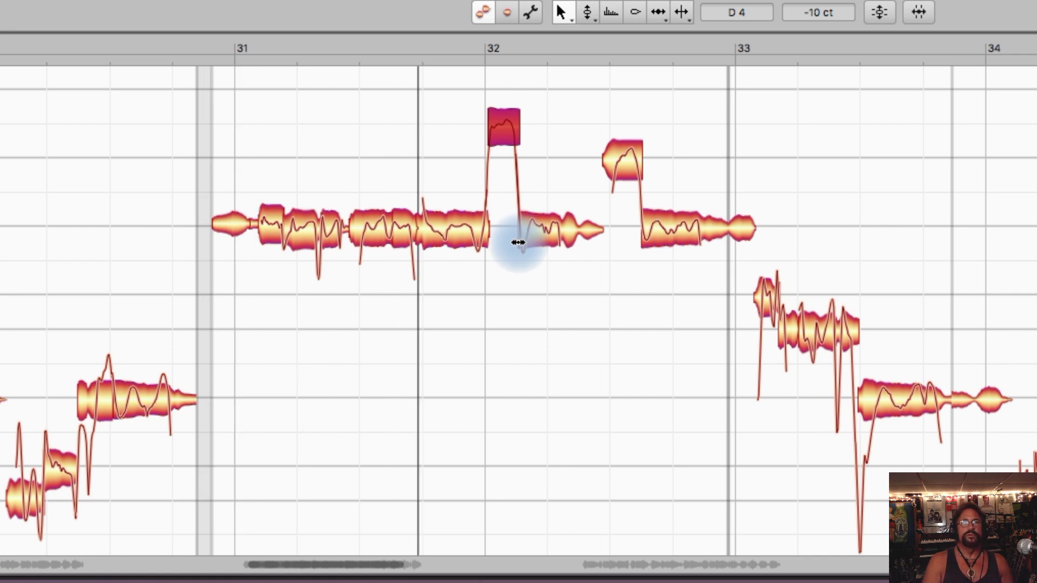
{"action": "key", "text": "space"}
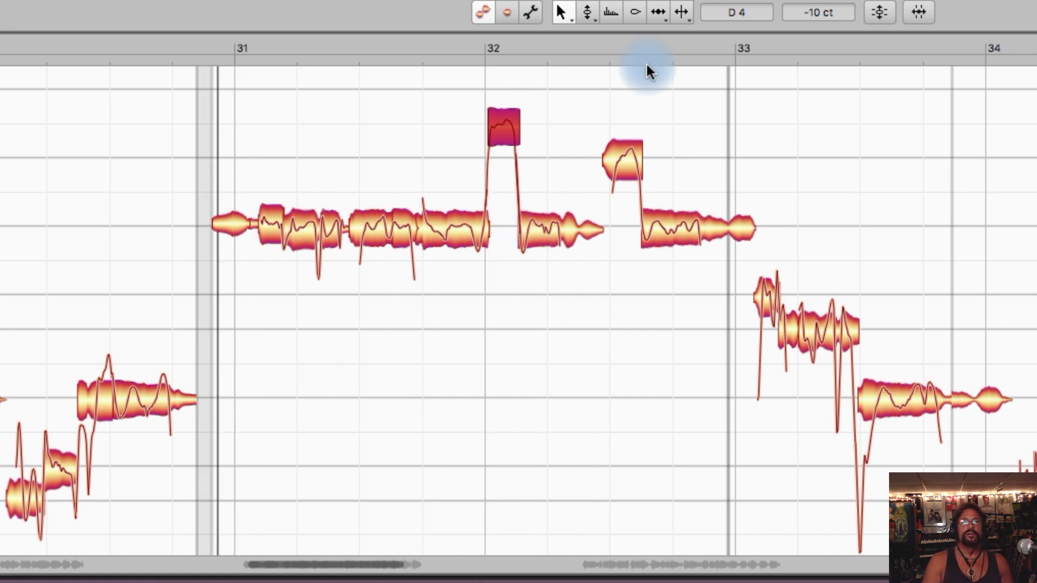
Raise the short note at the start of bar 32 to D# 4 and play back the phrase
{"action": "left_click_drag", "start_coordinate": [506, 138], "coordinate": [507, 96]}
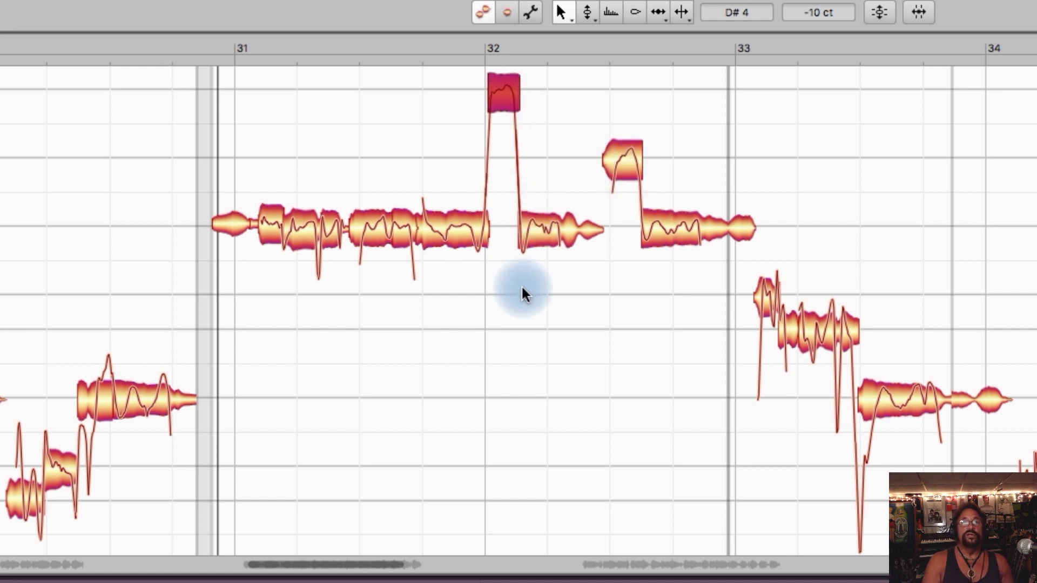
{"action": "key", "text": "space"}
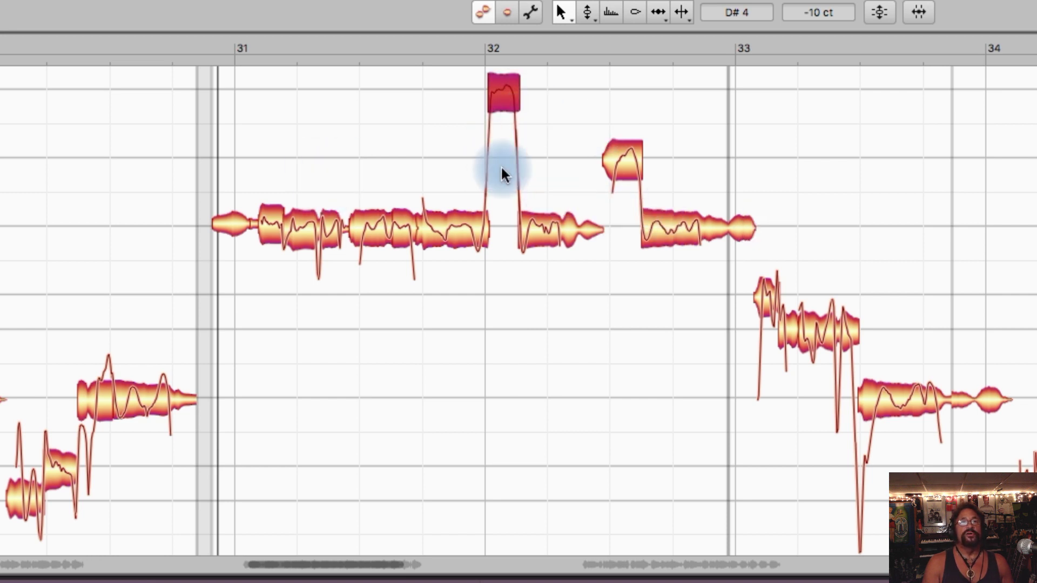
{"action": "left_click", "coordinate": [504, 83]}
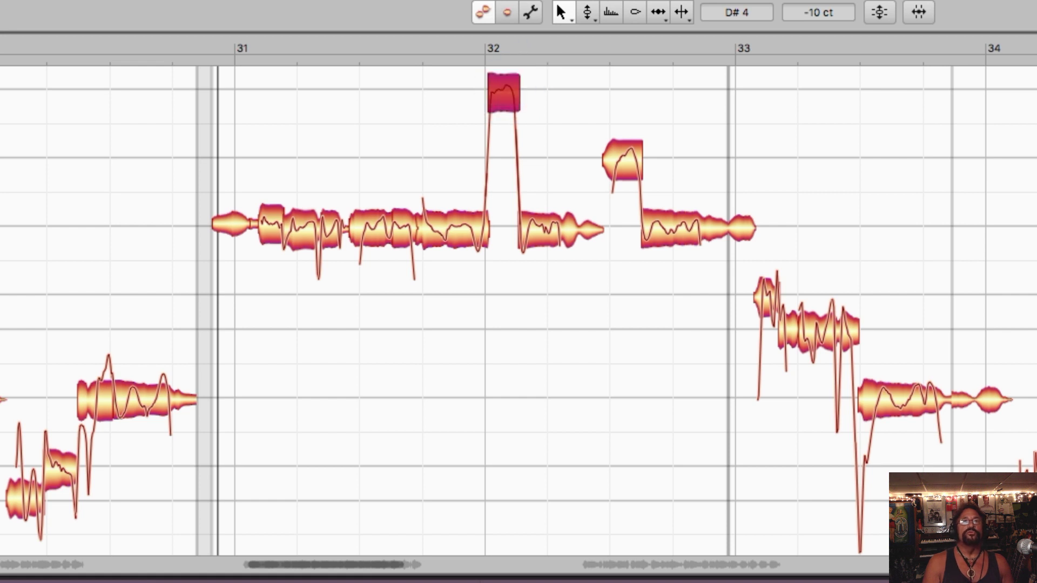
{"action": "key", "text": "space"}
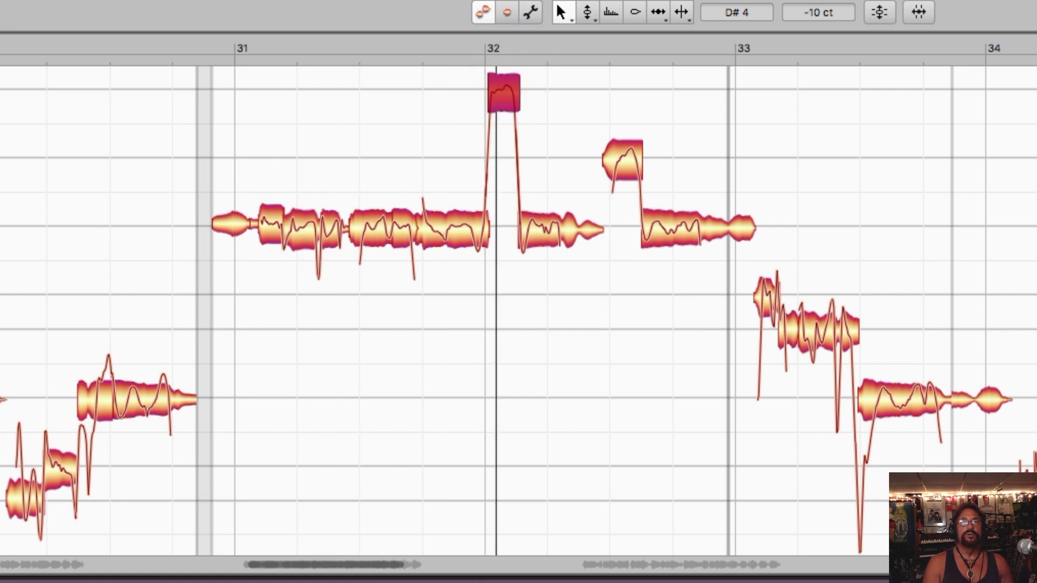
{"action": "key", "text": "space"}
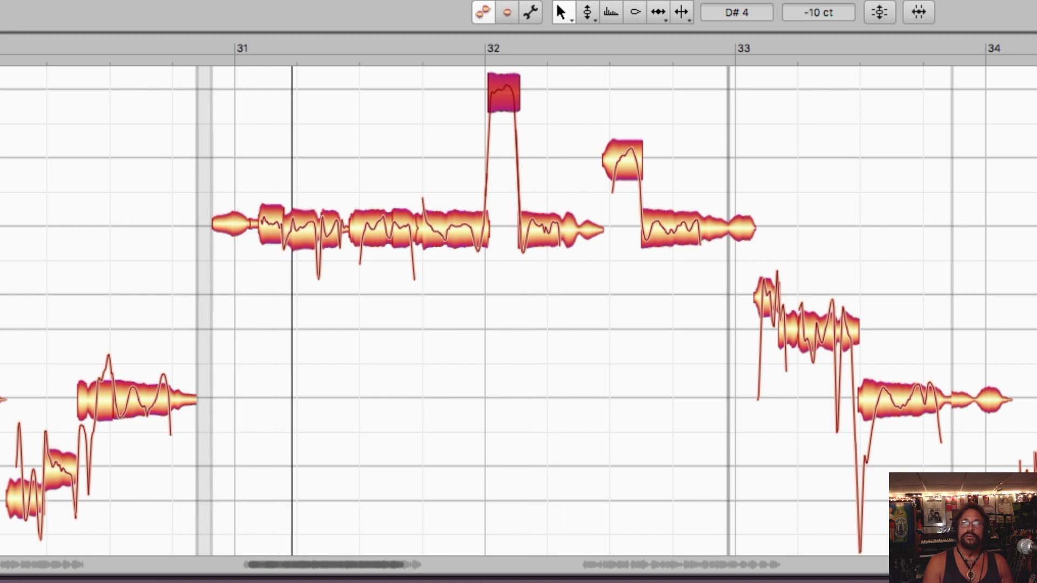
{"action": "key", "text": "space"}
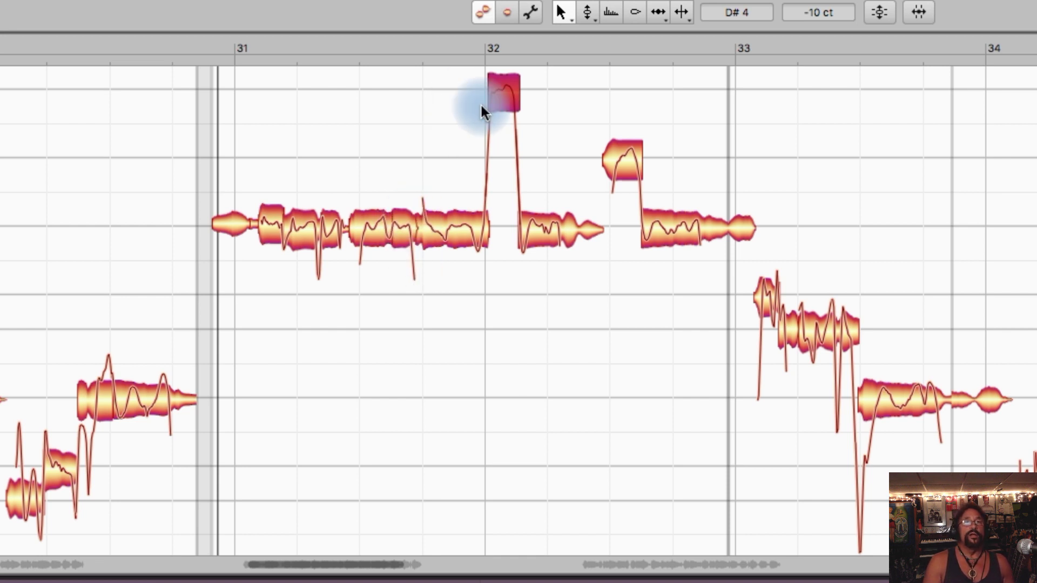
Lower the short note at the start of bar 32 to A 3 and play back the phrase twice
{"action": "left_click_drag", "start_coordinate": [498, 101], "coordinate": [490, 318]}
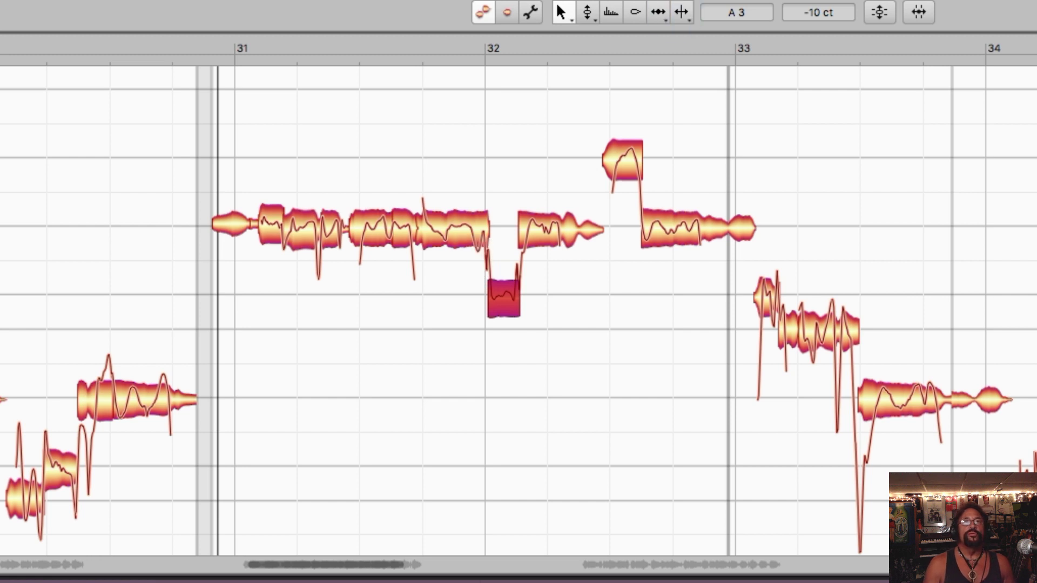
{"action": "key", "text": "space"}
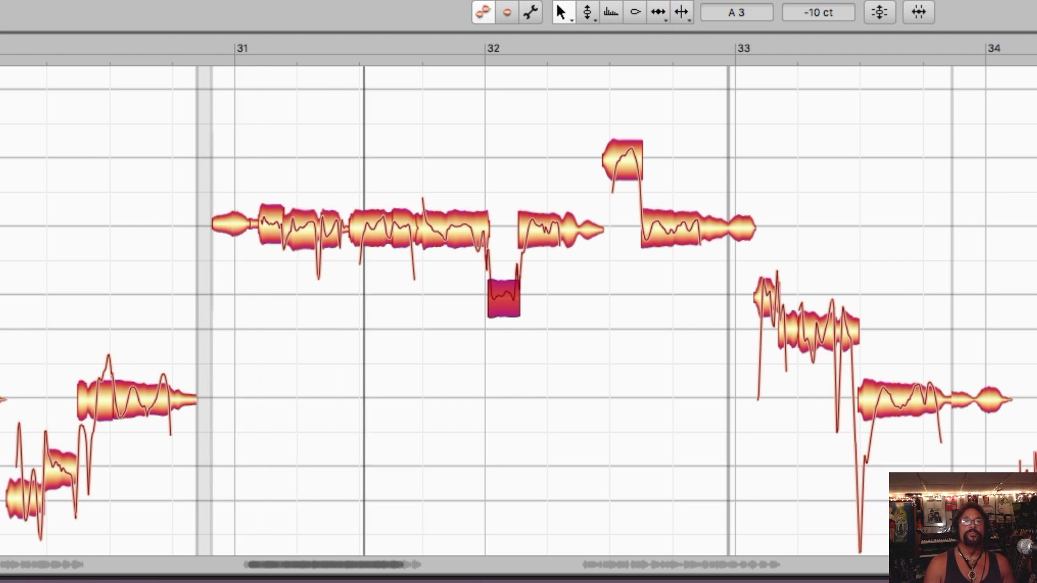
{"action": "key", "text": "space"}
{"action": "key", "text": "space"}
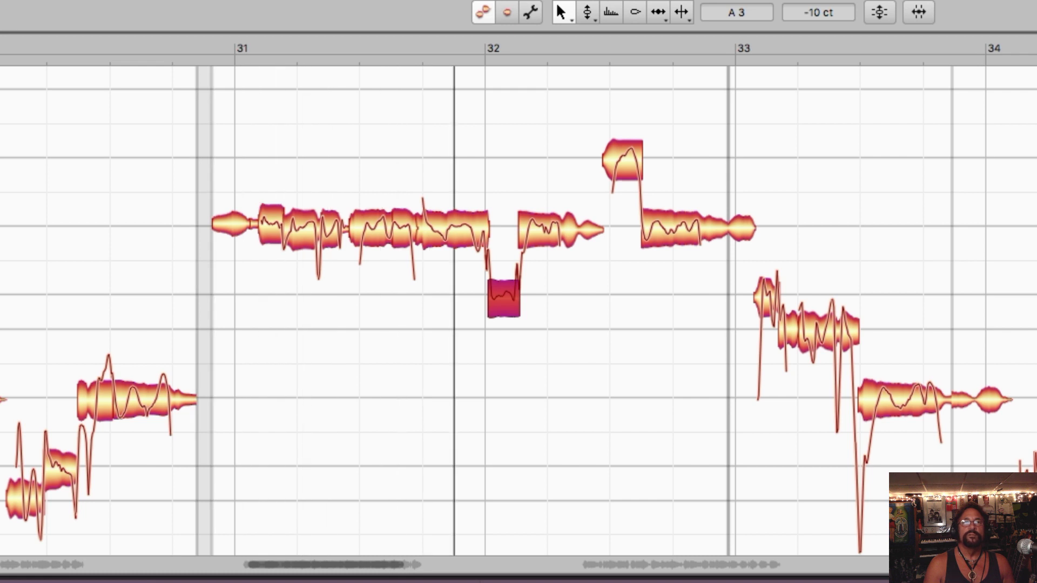
{"action": "key", "text": "space"}
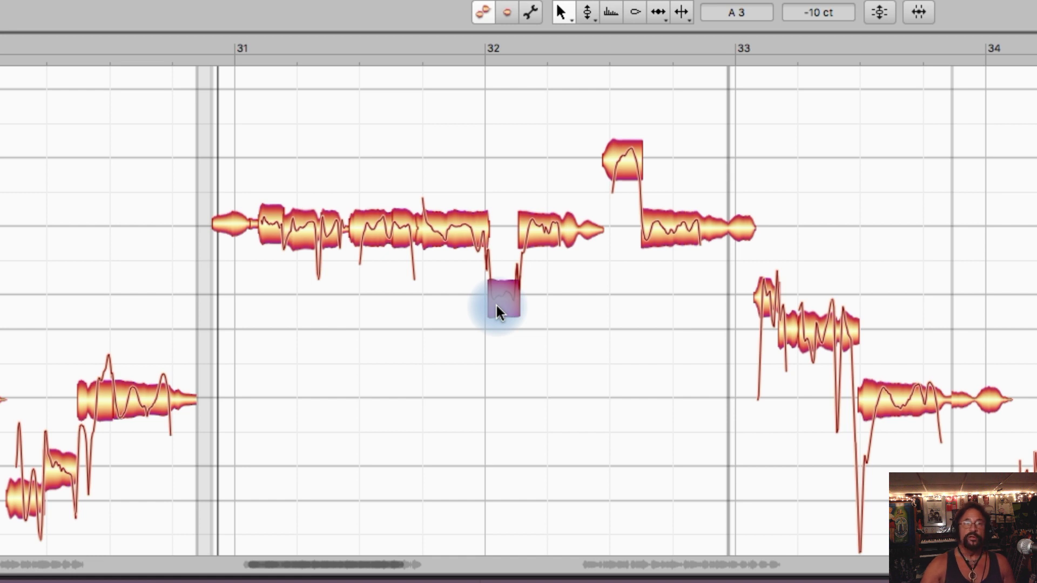
Lower the short note at the start of bar 32 to G# 3 and play back the phrase twice
{"action": "left_click_drag", "start_coordinate": [502, 292], "coordinate": [511, 316]}
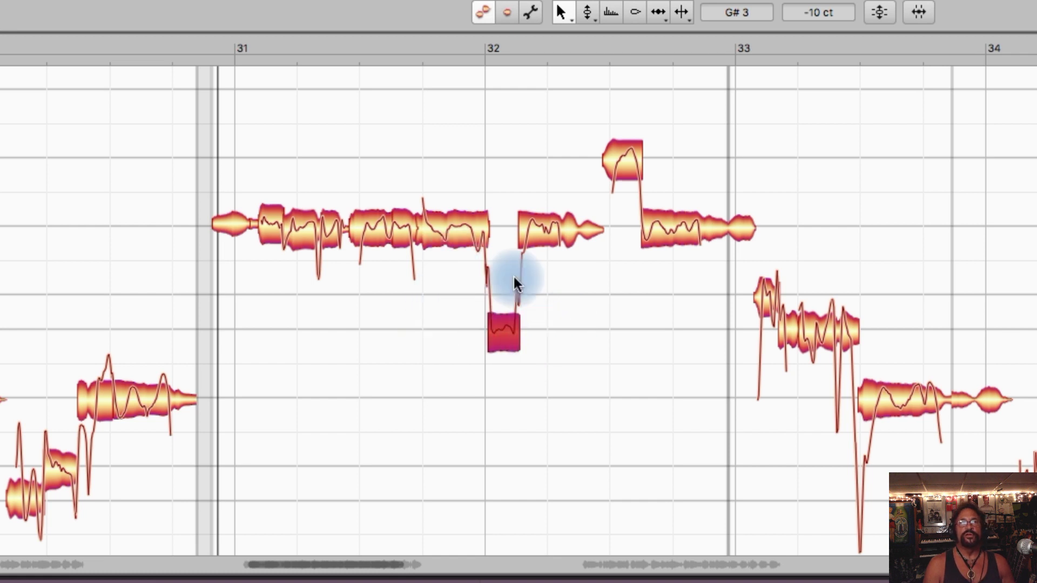
{"action": "key", "text": "space"}
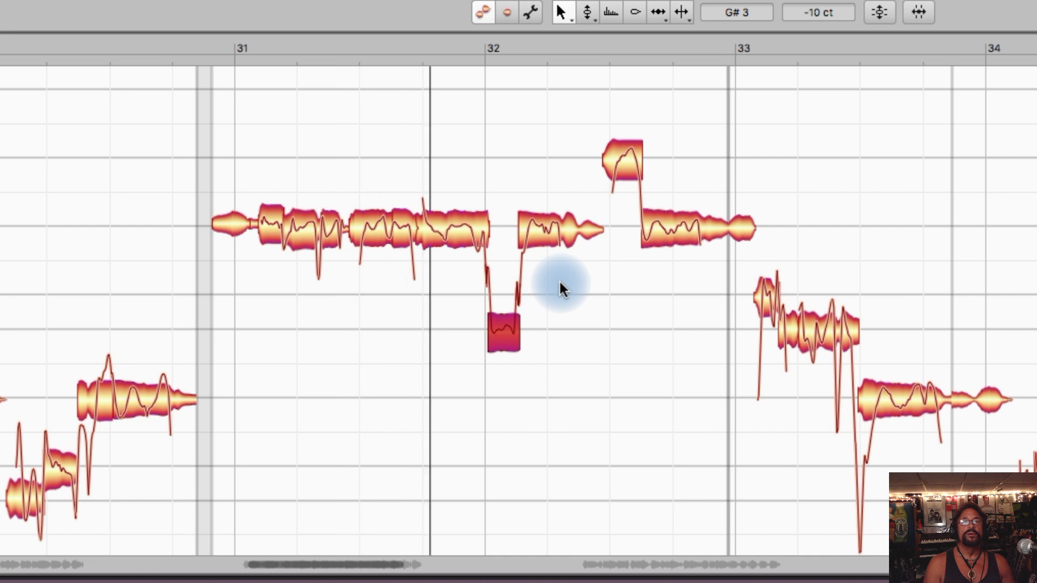
{"action": "key", "text": "space"}
{"action": "key", "text": "space"}
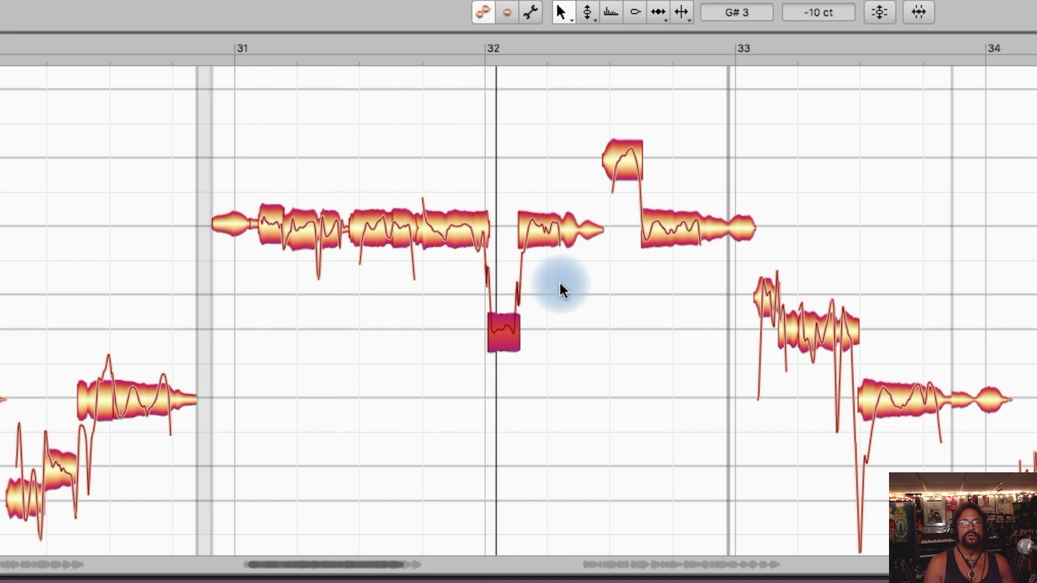
{"action": "key", "text": "space"}
Move the short note at the start of bar 32 to C# 4 and play back the phrase with the preceding long note selected
{"action": "left_click_drag", "start_coordinate": [507, 328], "coordinate": [505, 161]}
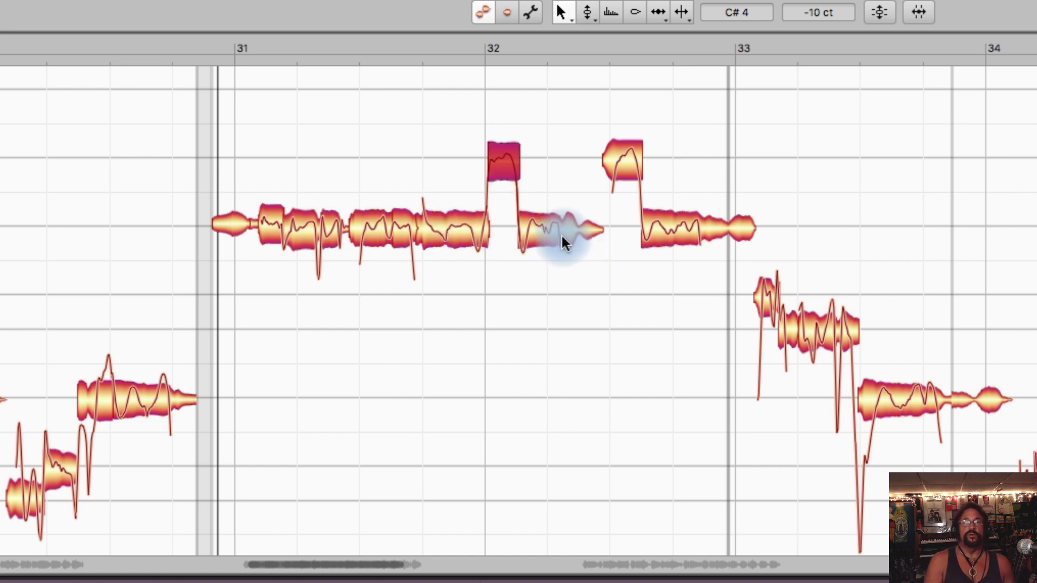
{"action": "left_click", "coordinate": [450, 234]}
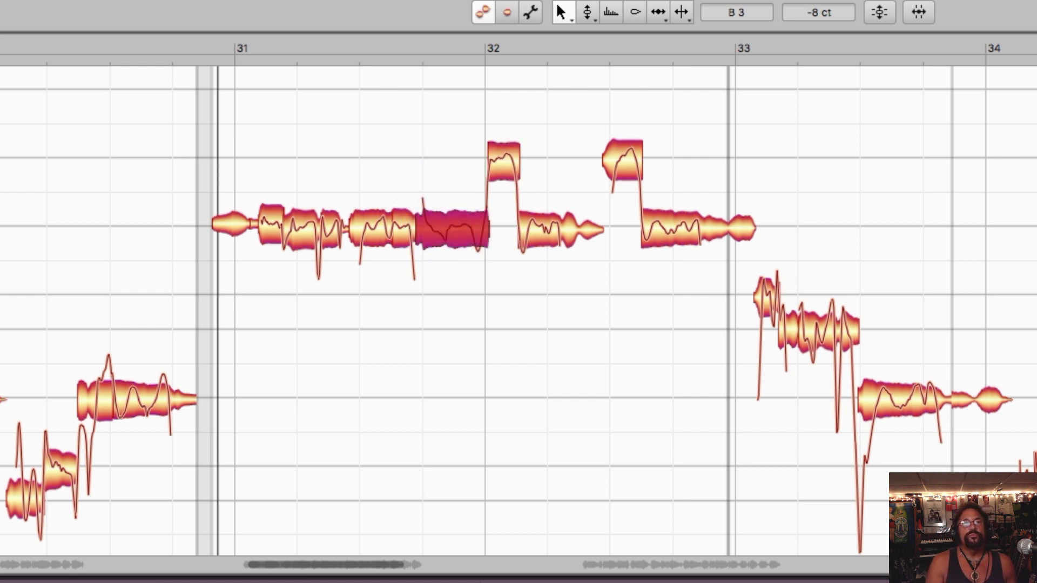
{"action": "key", "text": "space"}
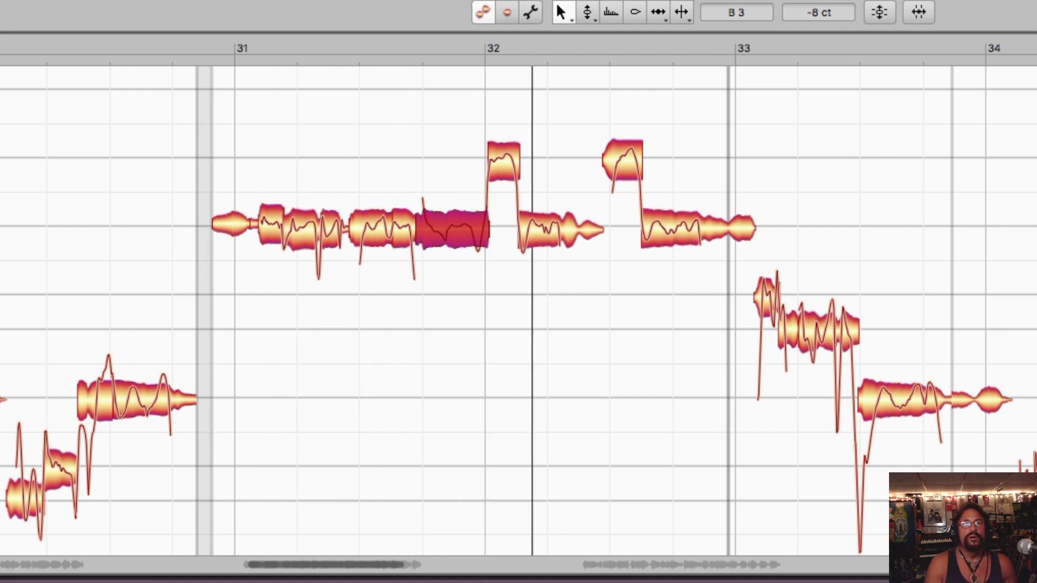
{"action": "key", "text": "space"}
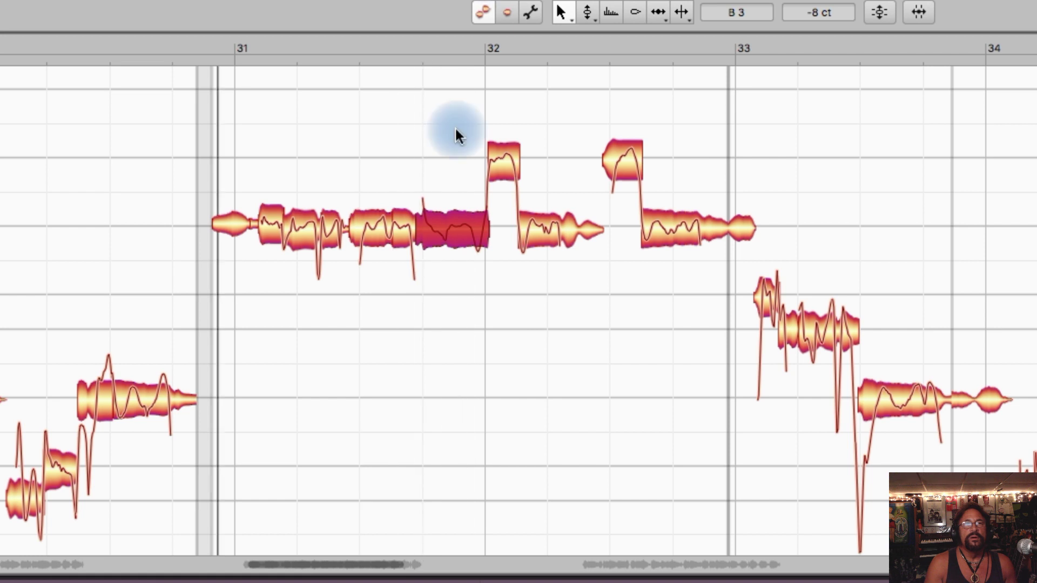
Select the adjoining notes in the second half of bar 31 in turn to compare their pitch deviations, and clear the selection
{"action": "left_click", "coordinate": [371, 230]}
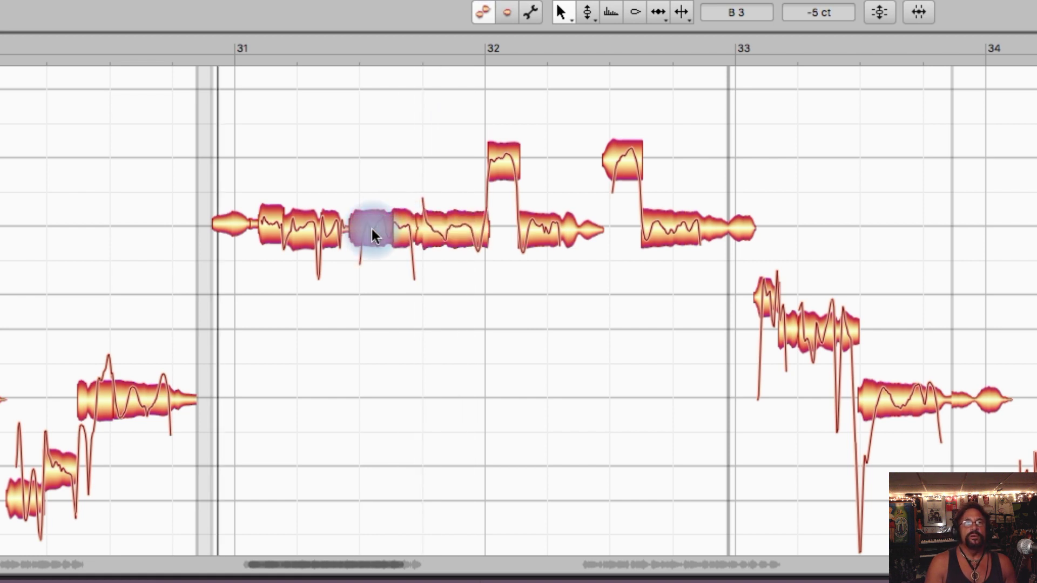
{"action": "left_click", "coordinate": [404, 226], "text": "shift"}
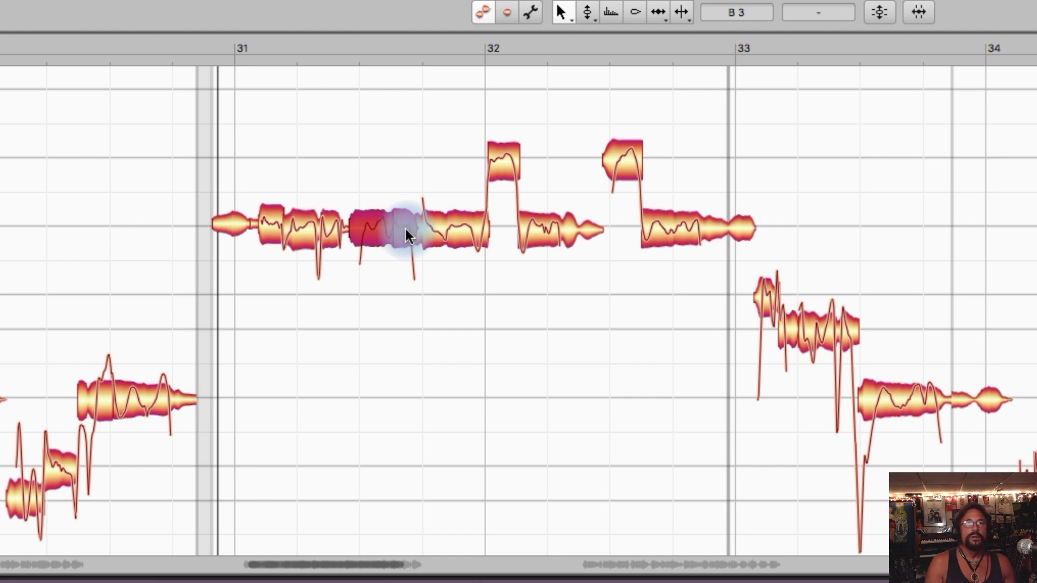
{"action": "left_click", "coordinate": [435, 228]}
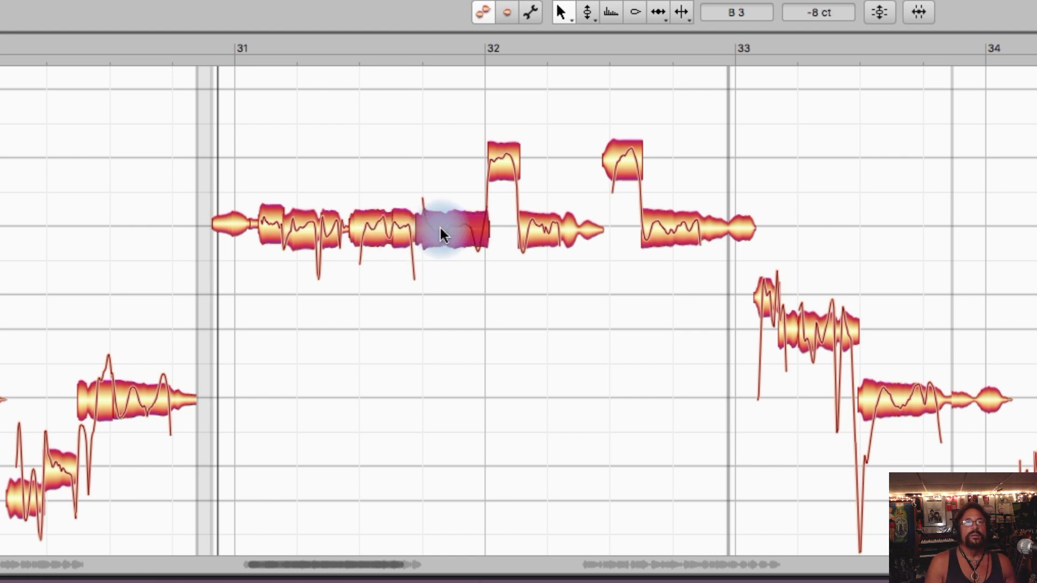
{"action": "left_click_drag", "start_coordinate": [402, 222], "coordinate": [403, 196]}
{"action": "left_click_drag", "start_coordinate": [403, 229], "coordinate": [398, 224]}
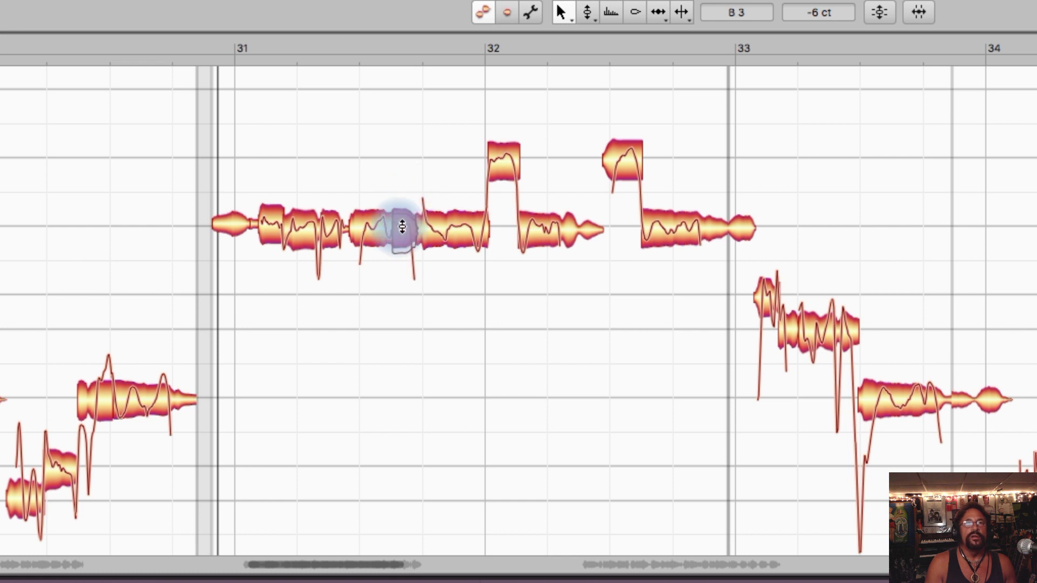
{"action": "left_click", "coordinate": [460, 233]}
{"action": "mouse_move", "coordinate": [461, 231]}
{"action": "left_mouse_down"}
{"action": "mouse_move", "coordinate": [465, 199]}
{"action": "mouse_move", "coordinate": [466, 235]}
{"action": "left_mouse_up"}
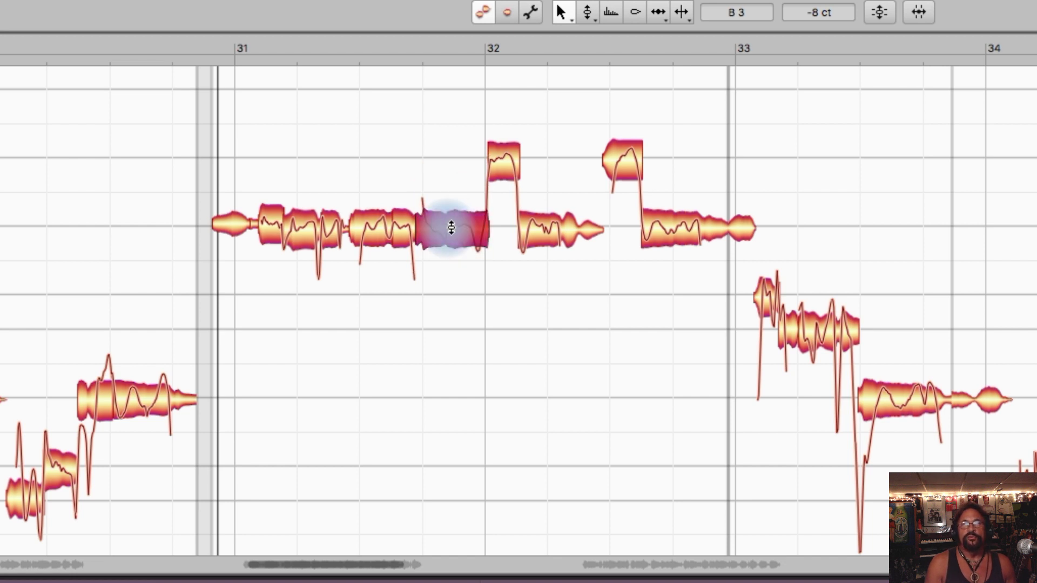
{"action": "left_click", "coordinate": [447, 173]}
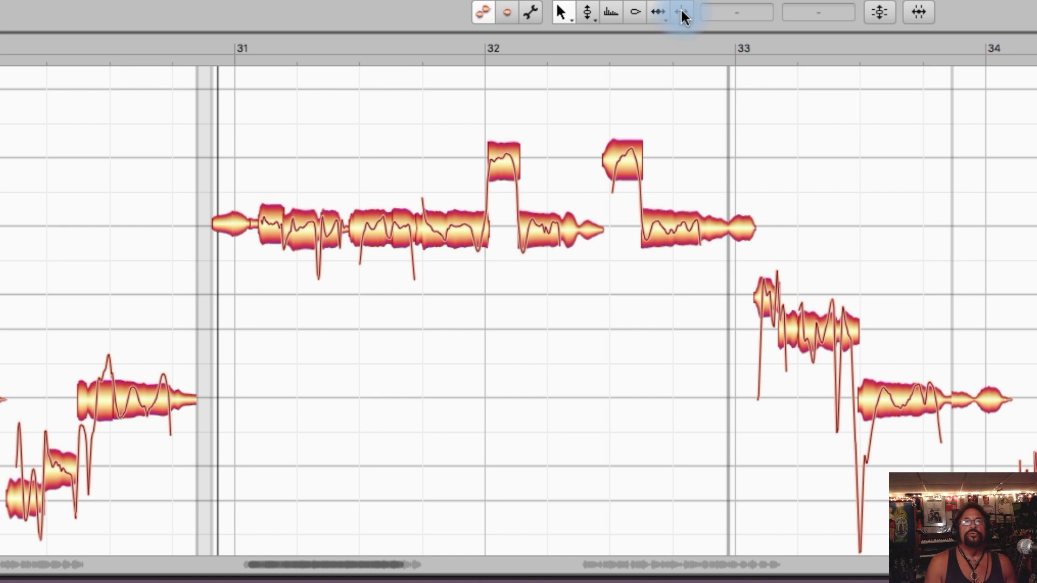
Split the long note just before bar 32 into a shorter first part and longer second part with the Note Separation Tool
{"action": "left_click", "coordinate": [683, 17]}
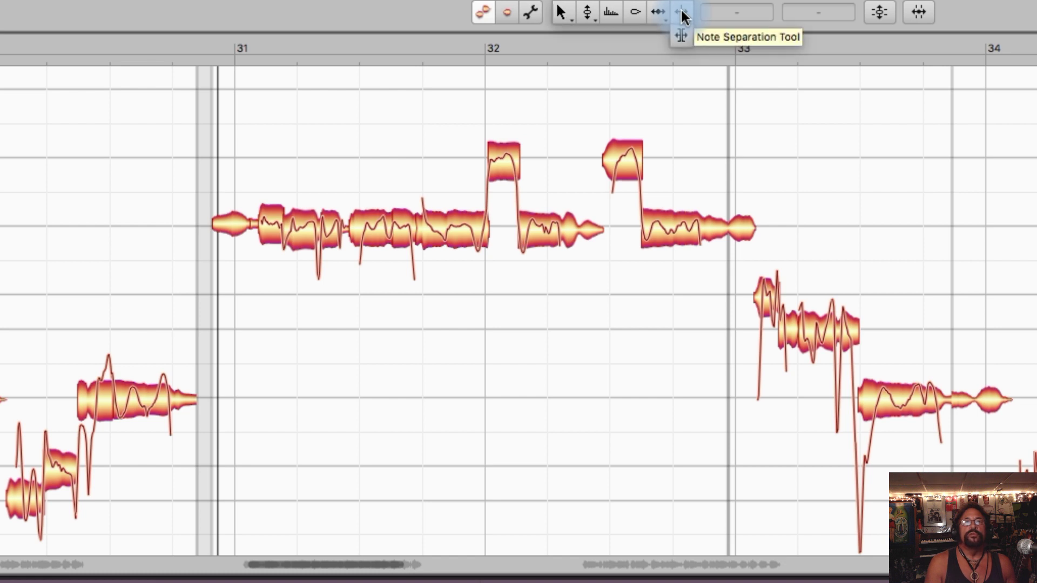
{"action": "left_click", "coordinate": [682, 12]}
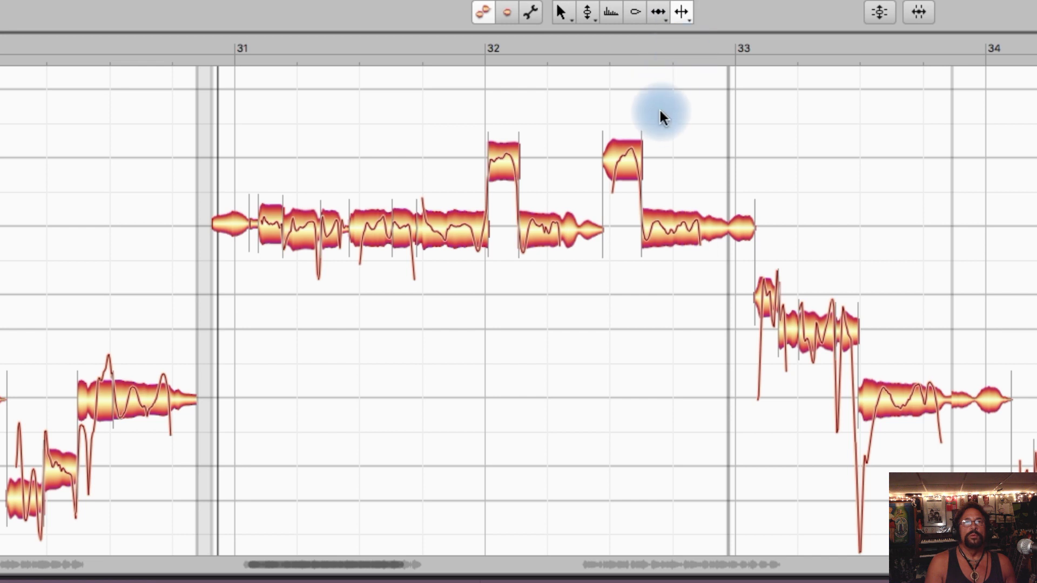
{"action": "left_click", "coordinate": [683, 13]}
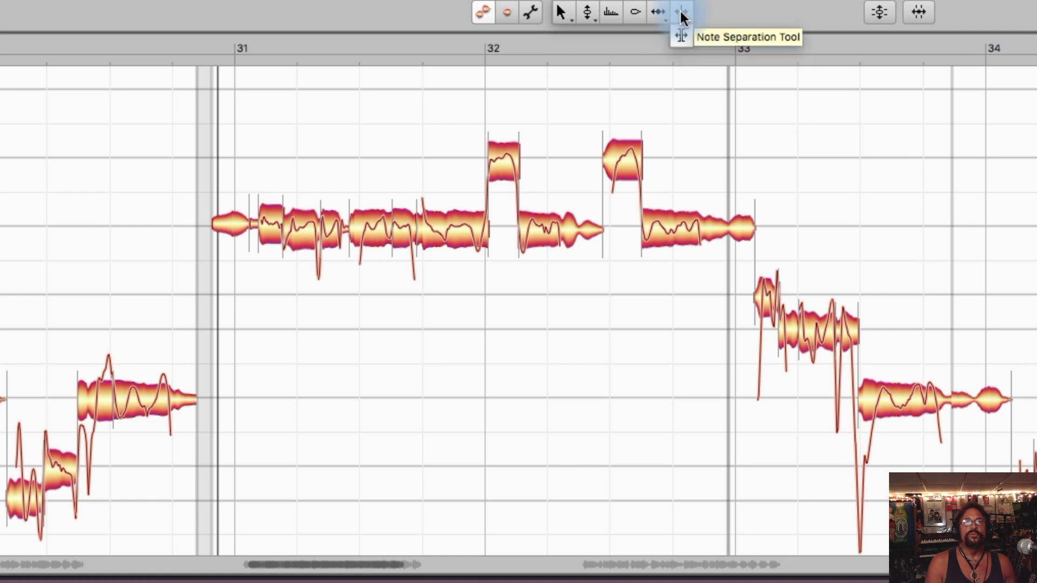
{"action": "left_click", "coordinate": [680, 13]}
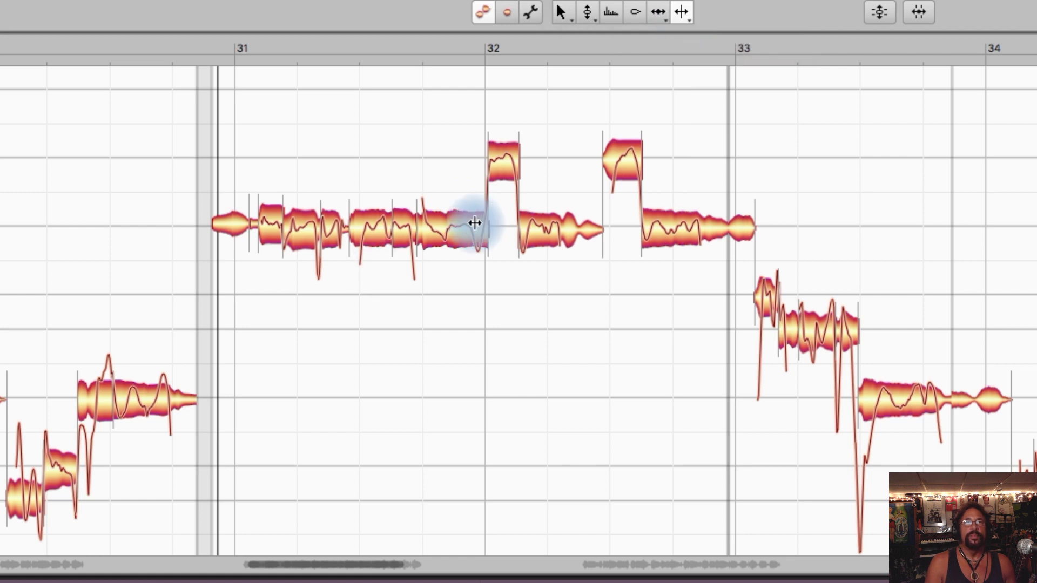
{"action": "left_click", "coordinate": [447, 230]}
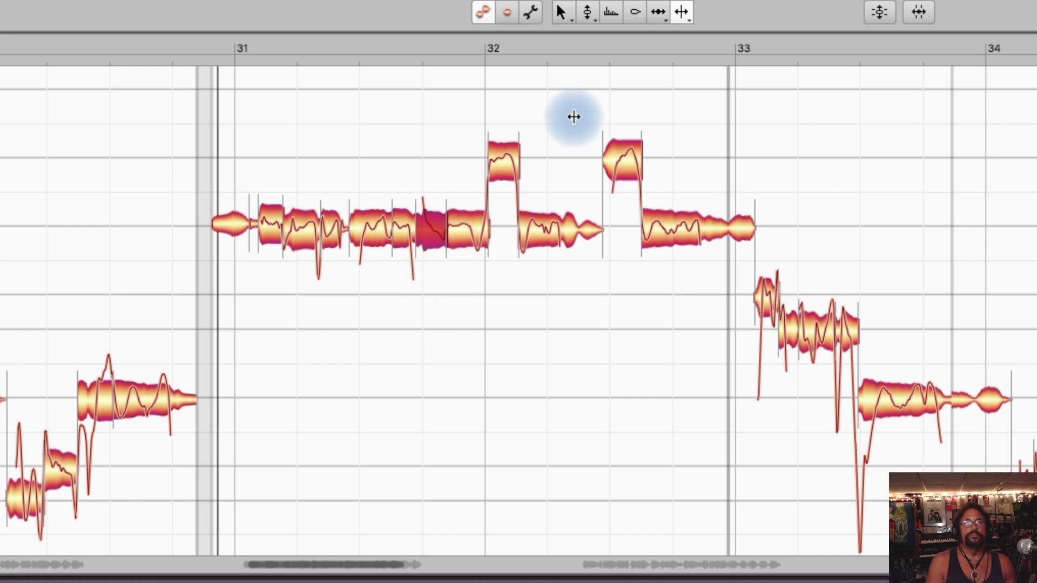
{"action": "left_click", "coordinate": [562, 13]}
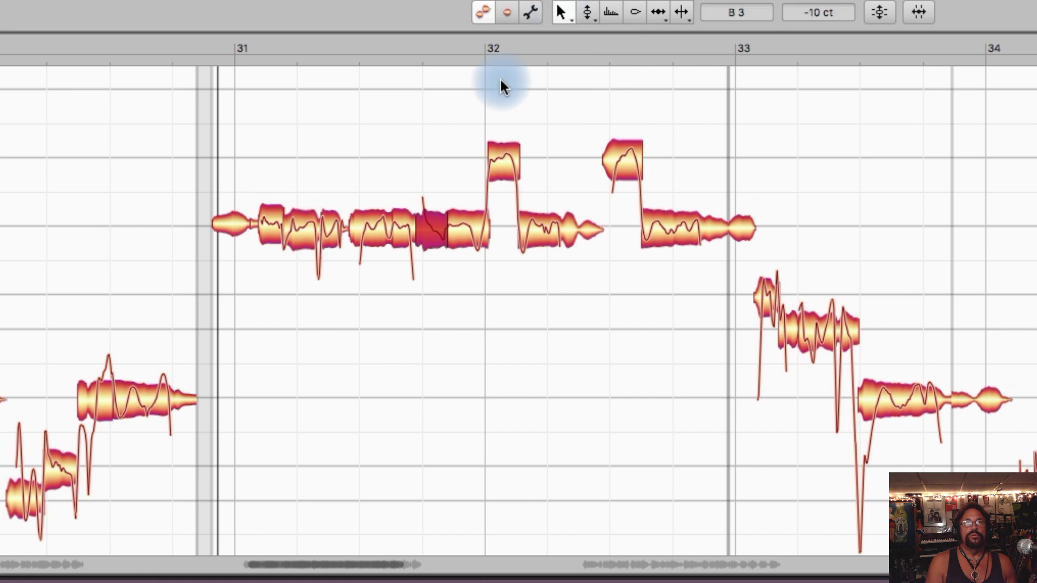
Try the first part of the split note before bar 32 at C# 4 and return it to B 3
{"action": "left_click", "coordinate": [434, 232]}
{"action": "left_click_drag", "start_coordinate": [435, 223], "coordinate": [444, 165]}
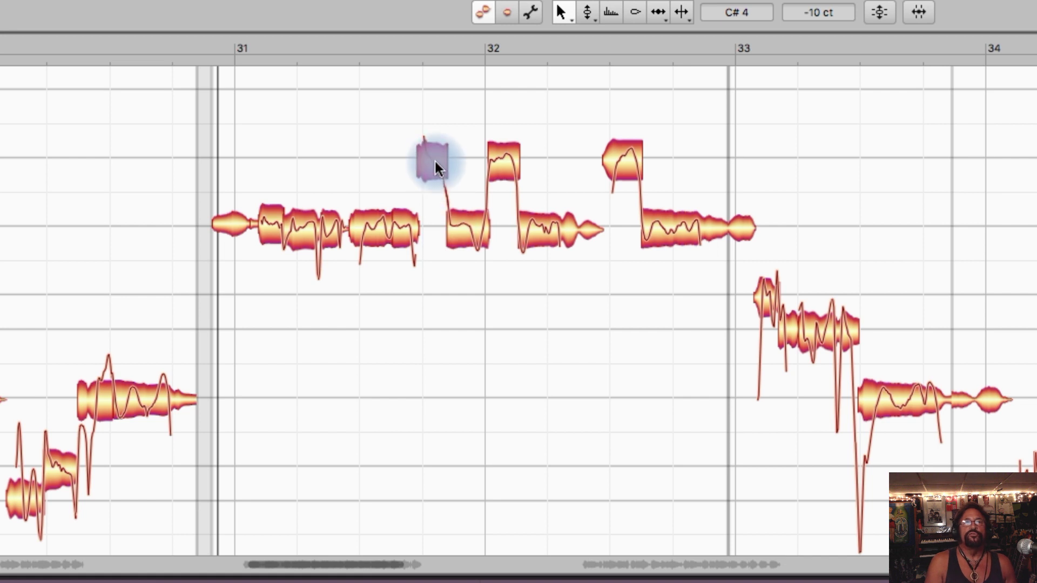
{"action": "left_click_drag", "start_coordinate": [434, 159], "coordinate": [448, 217]}
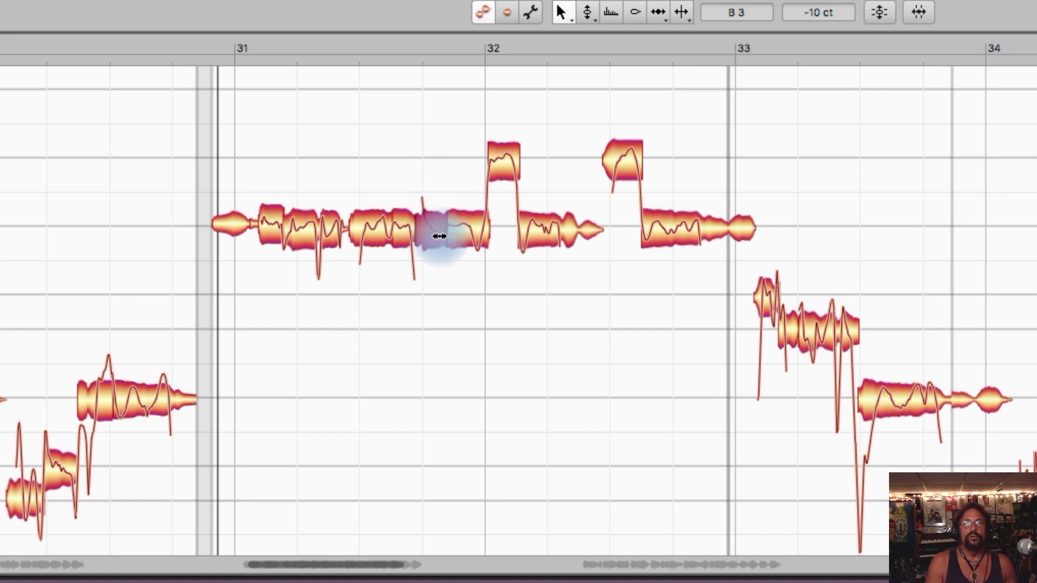
{"action": "left_click", "coordinate": [440, 236]}
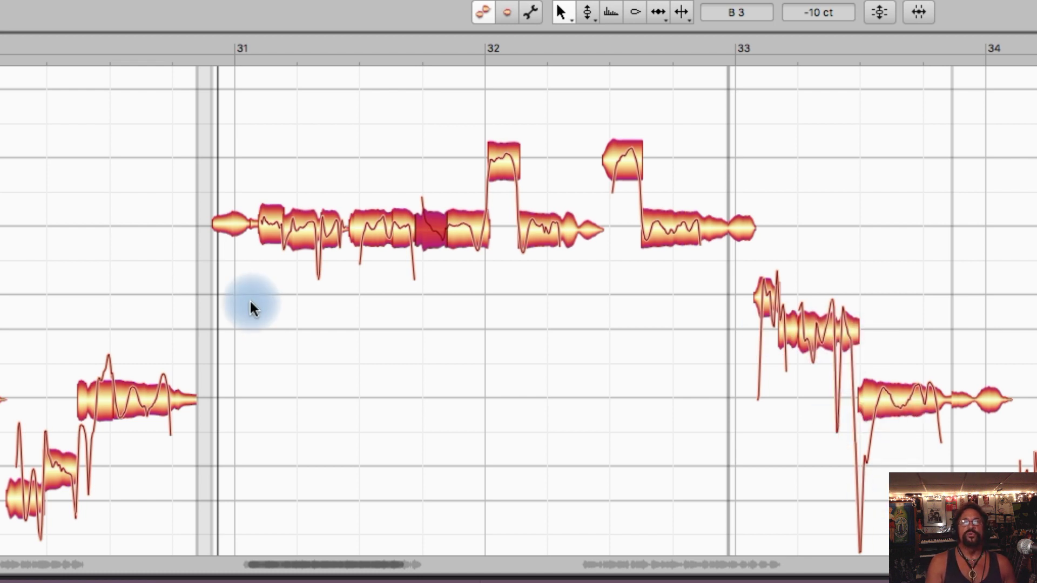
Raise the first part of the split note before bar 32 to C# 4, play back the phrase, and restore B 3
{"action": "left_click_drag", "start_coordinate": [429, 228], "coordinate": [436, 148]}
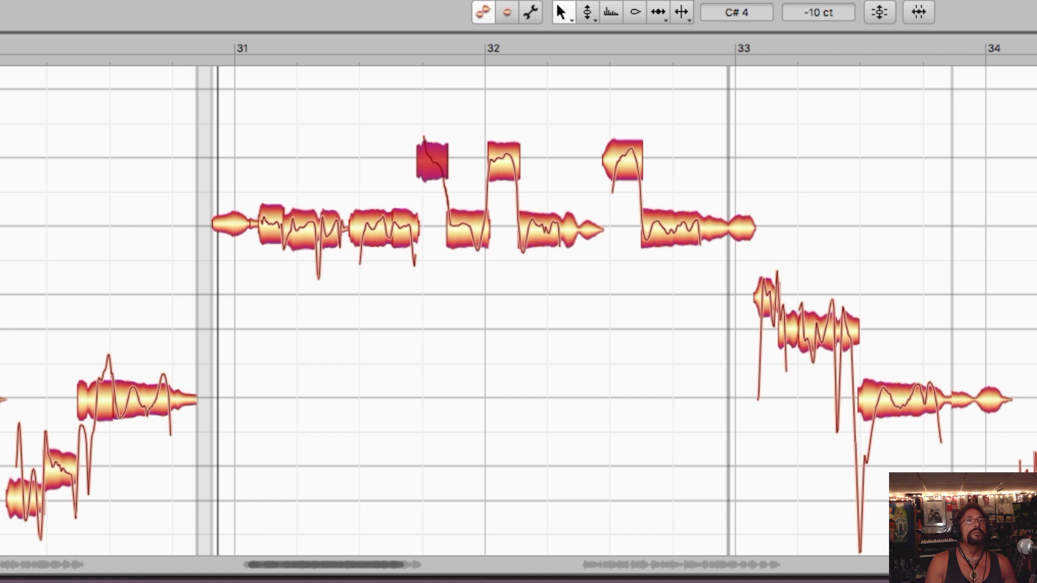
{"action": "key", "text": "space"}
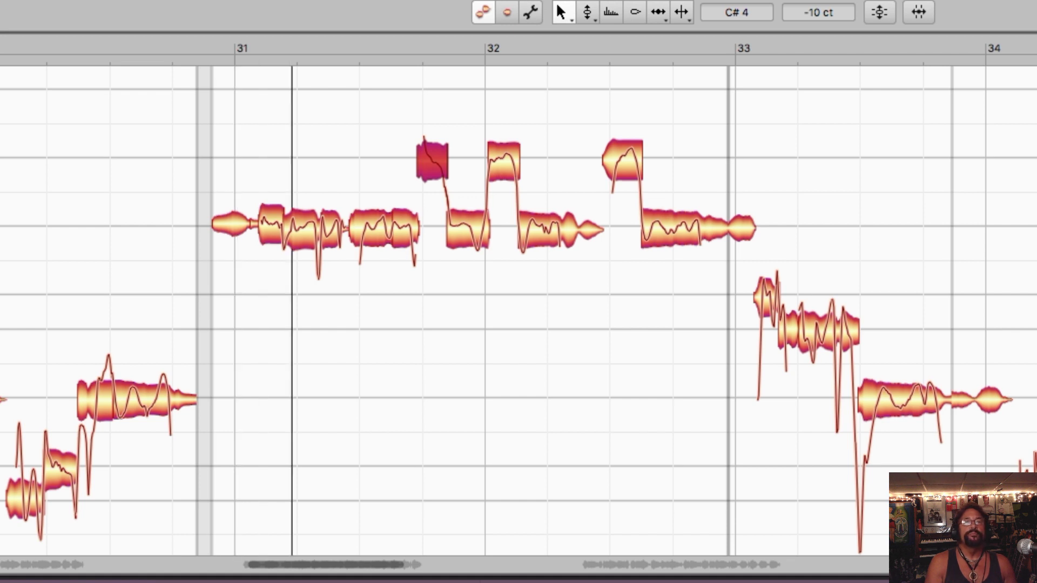
{"action": "key", "text": "space"}
{"action": "key", "text": "space"}
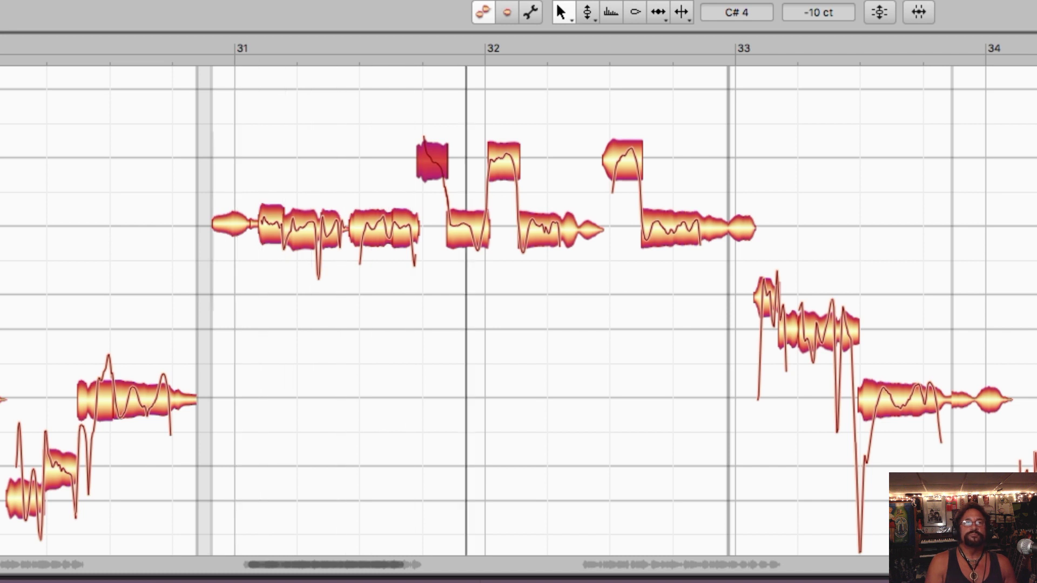
{"action": "key", "text": "space"}
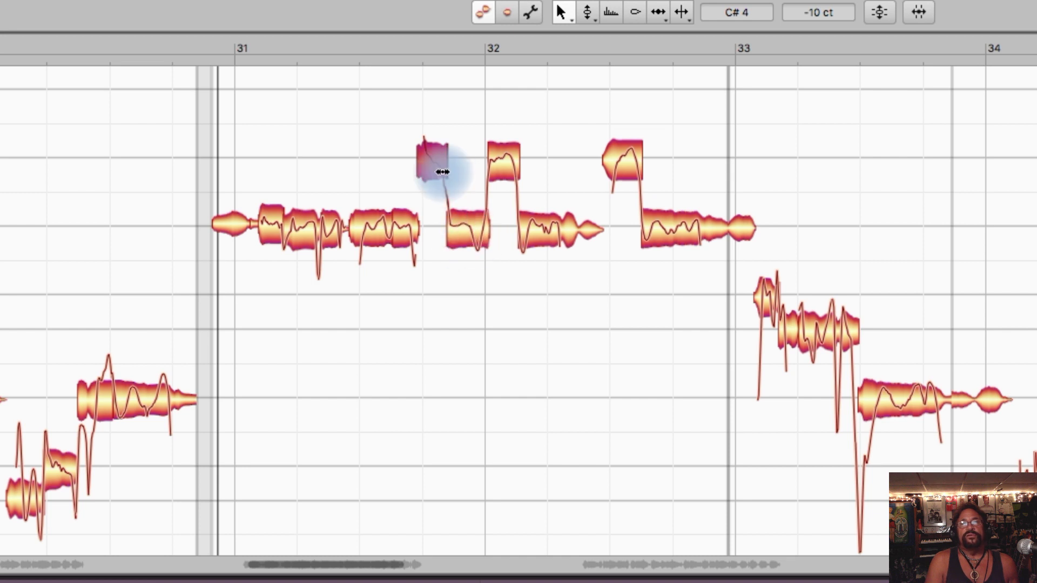
{"action": "left_click_drag", "start_coordinate": [437, 218], "coordinate": [436, 243]}
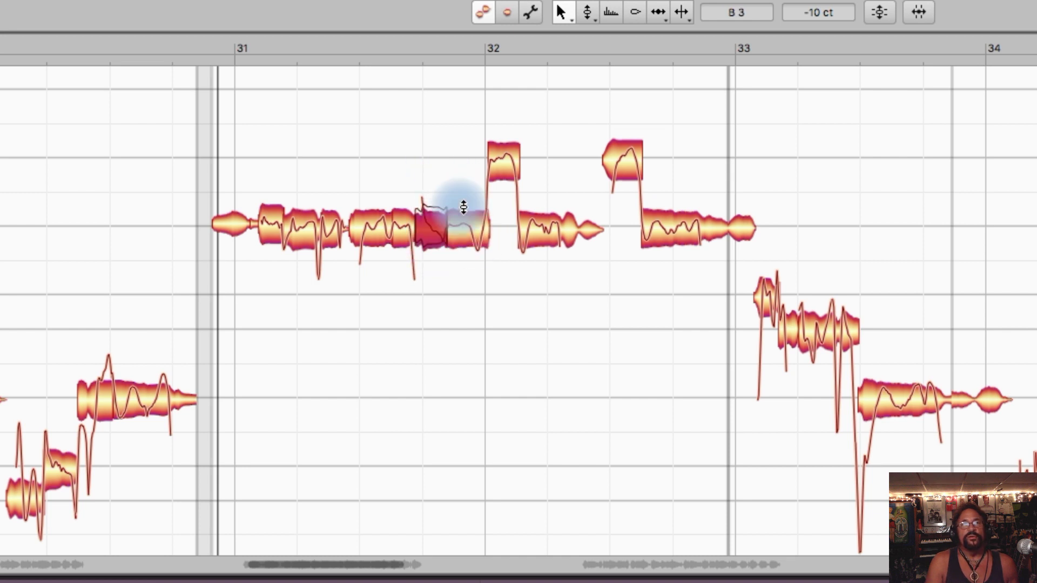
Split the long note in the second half of bar 32 near its middle with the Note Separation Tool
{"action": "left_click", "coordinate": [682, 12]}
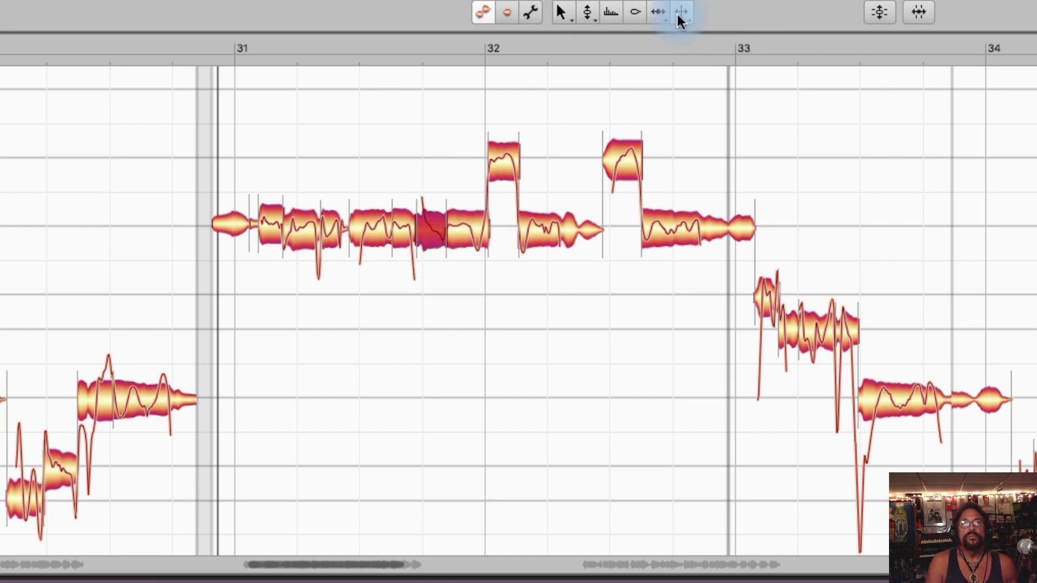
{"action": "left_click", "coordinate": [684, 227]}
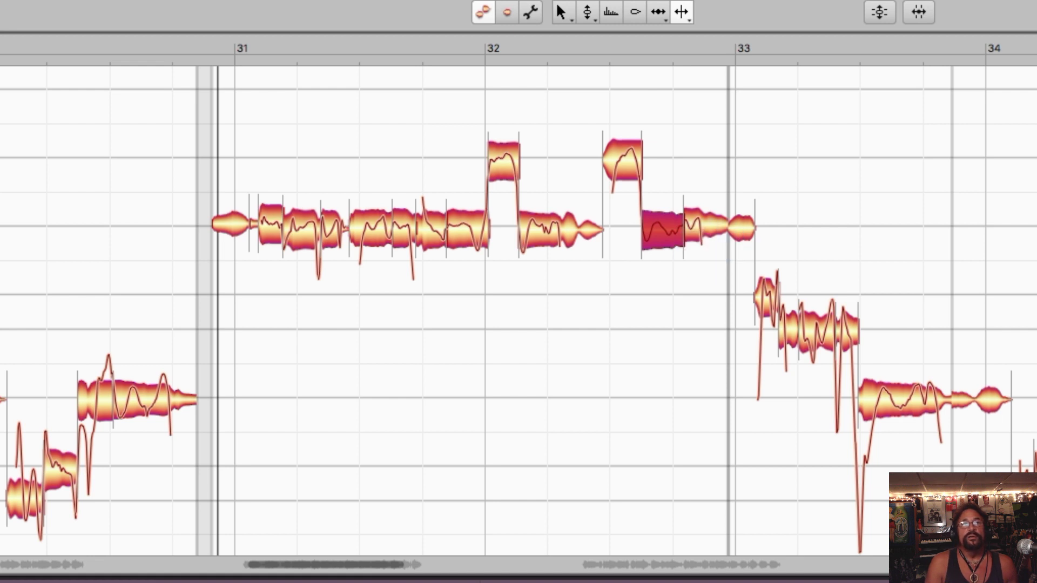
{"action": "key", "text": "super+z"}
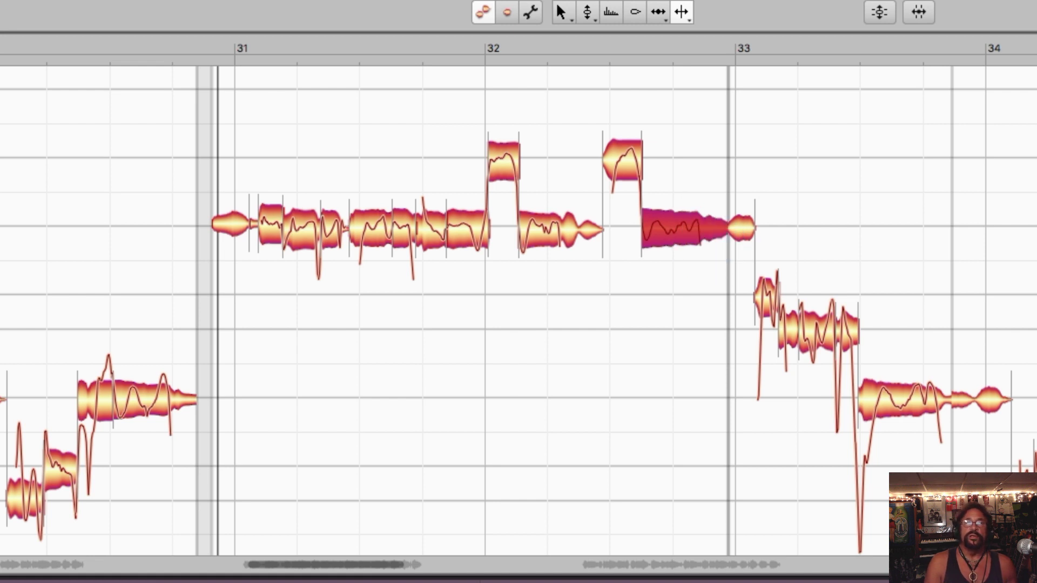
{"action": "double_click", "coordinate": [679, 230]}
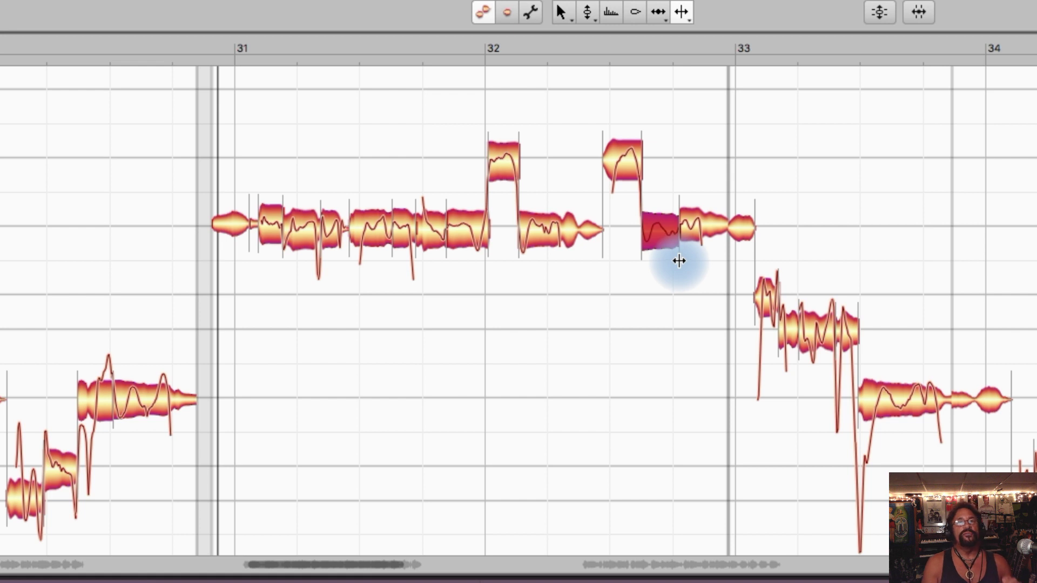
{"action": "left_click", "coordinate": [562, 14]}
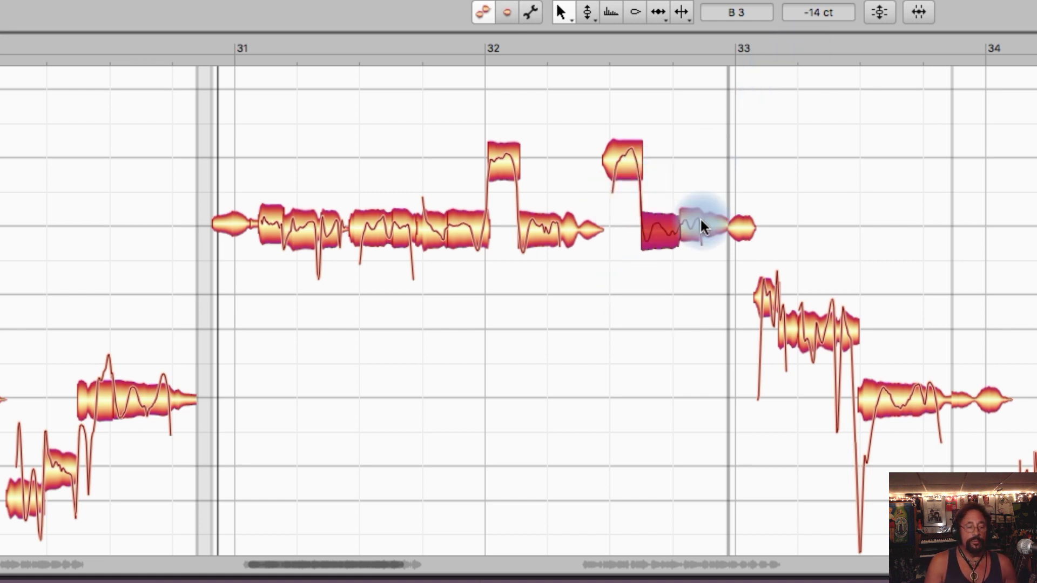
Select both parts of the split note before bar 33 and view their Correct Pitch Macro settings without applying changes
{"action": "left_click_drag", "start_coordinate": [609, 320], "coordinate": [743, 207]}
{"action": "left_click", "coordinate": [694, 270]}
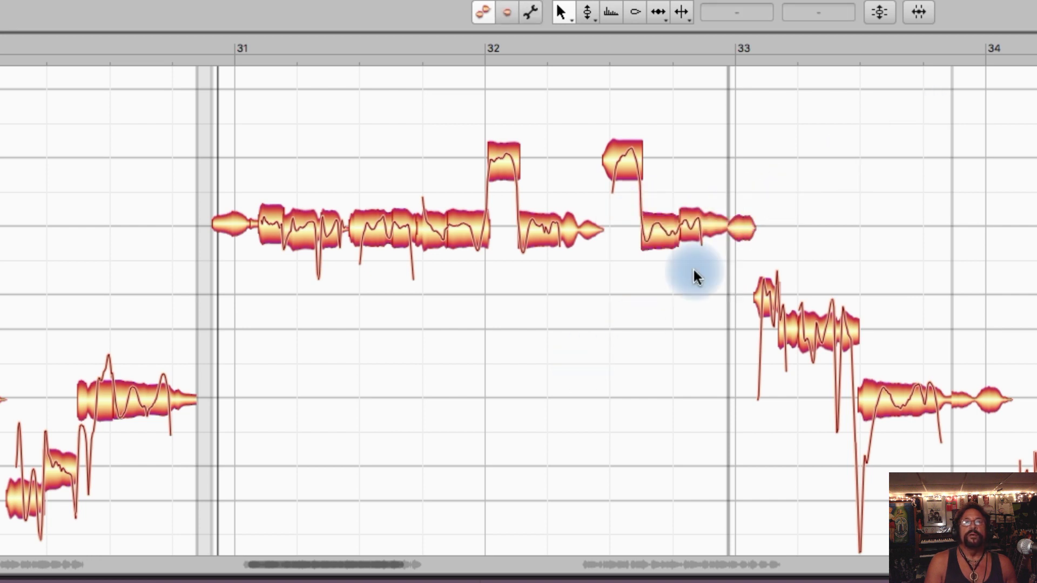
{"action": "left_click", "coordinate": [701, 225]}
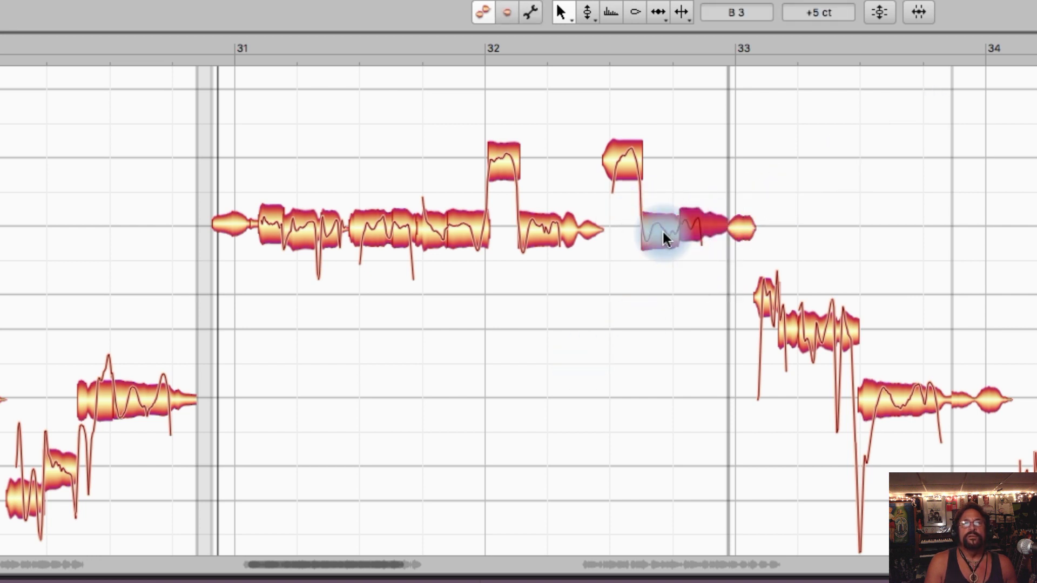
{"action": "left_click", "coordinate": [659, 226], "text": "shift"}
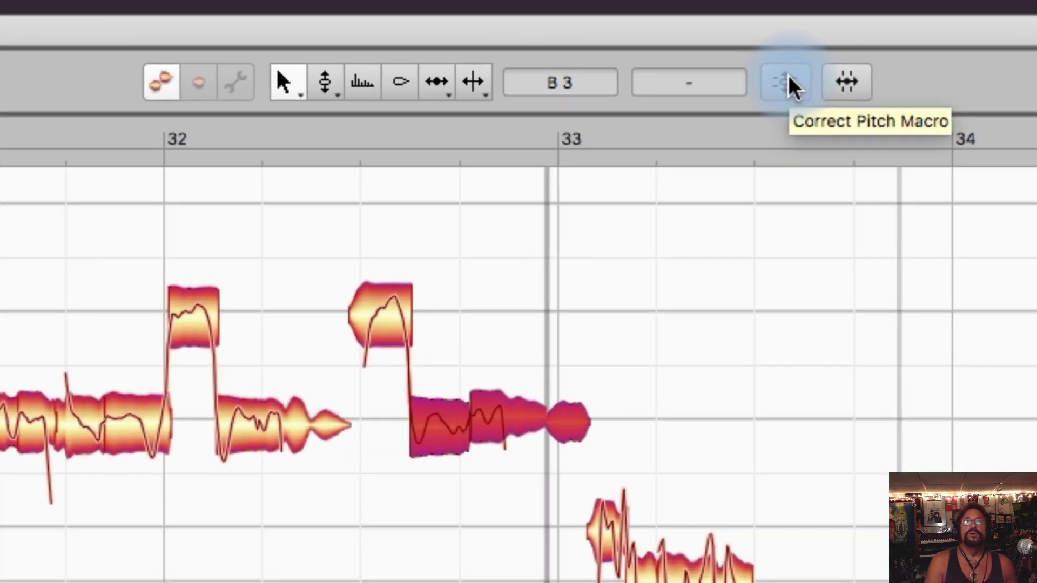
{"action": "left_click", "coordinate": [787, 83]}
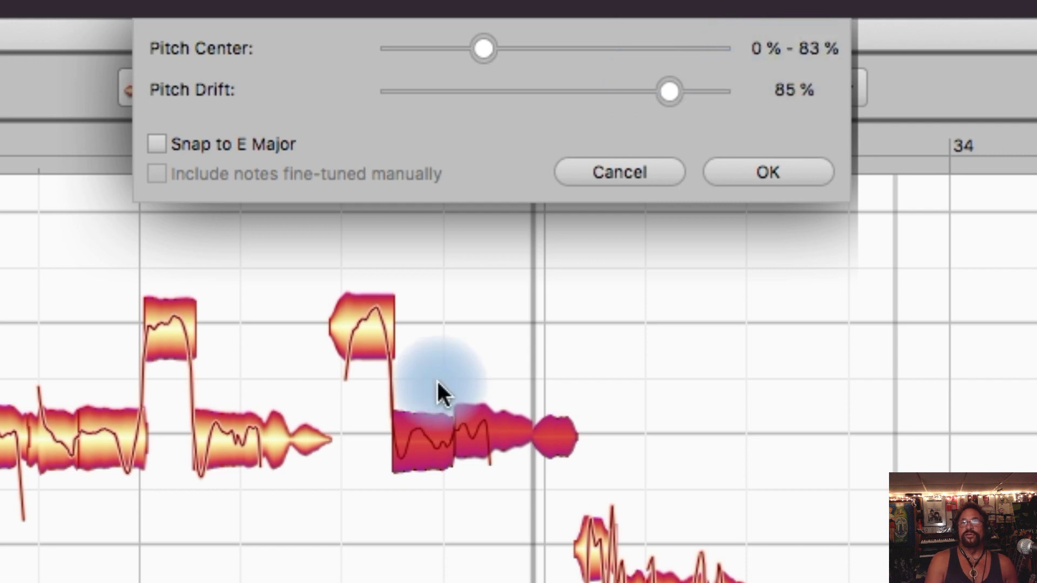
{"action": "left_click", "coordinate": [632, 174]}
Select only the first part of the split note before bar 33 and view its Correct Pitch Macro settings without applying changes
{"action": "left_click", "coordinate": [621, 301]}
{"action": "left_click", "coordinate": [427, 438]}
{"action": "left_click", "coordinate": [778, 96]}
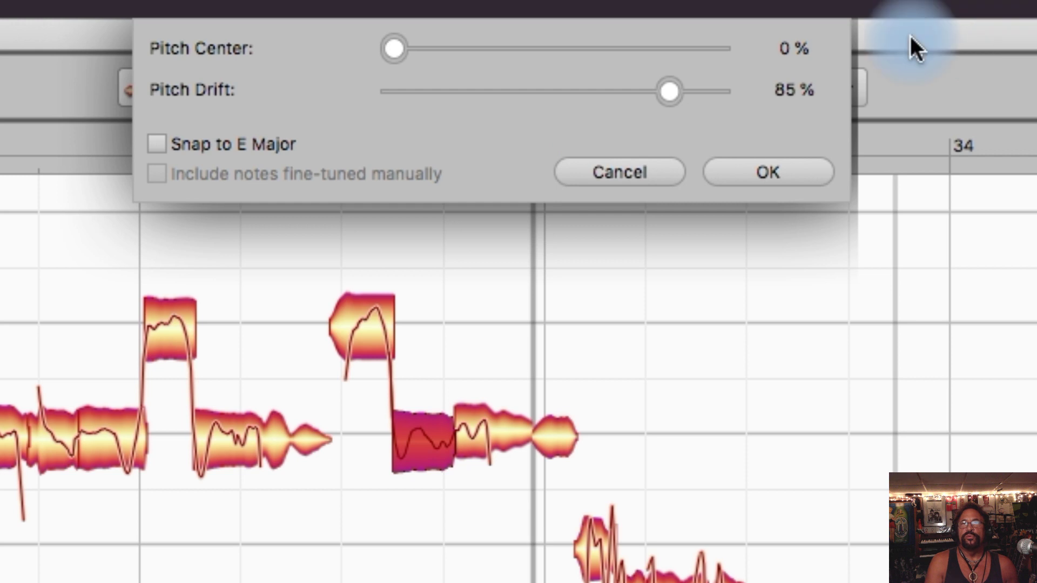
{"action": "left_click", "coordinate": [639, 178]}
Try a Pitch Center of 84 % on both parts of the split note with the Correct Pitch Macro and cancel it
{"action": "left_click", "coordinate": [500, 427]}
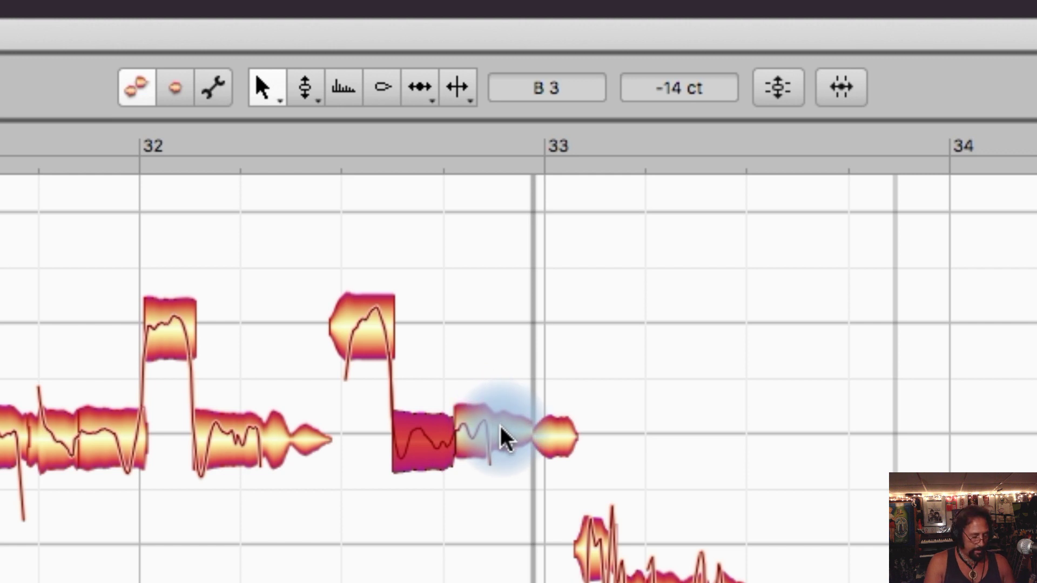
{"action": "left_click", "coordinate": [499, 425], "text": "shift"}
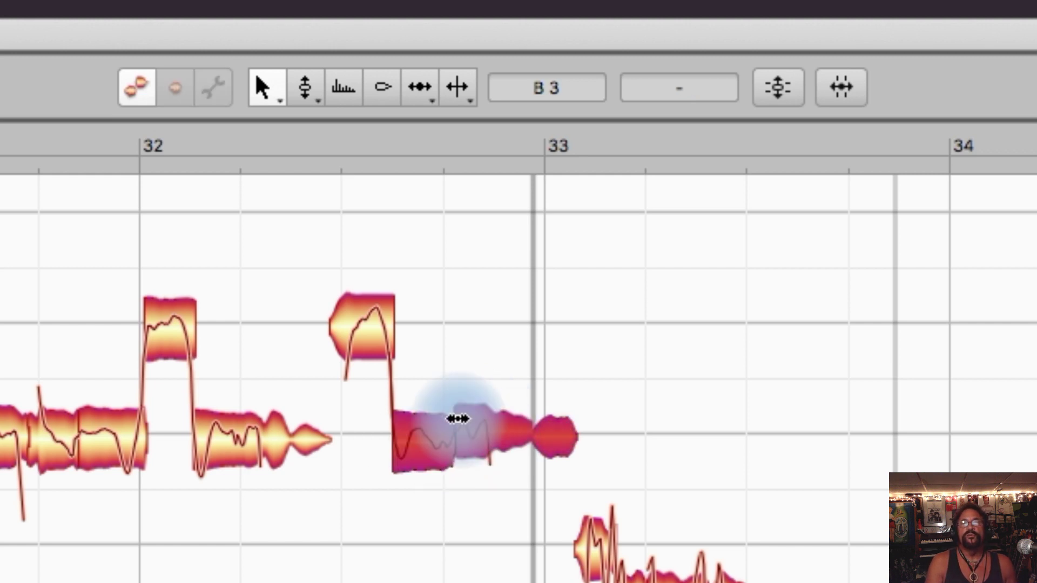
{"action": "left_click", "coordinate": [778, 86]}
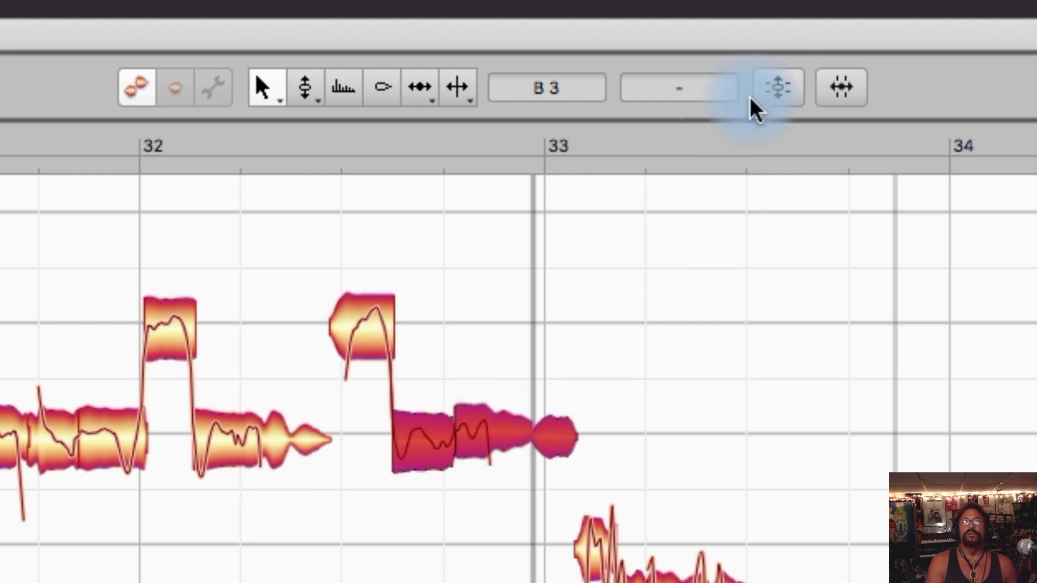
{"action": "left_click", "coordinate": [779, 88]}
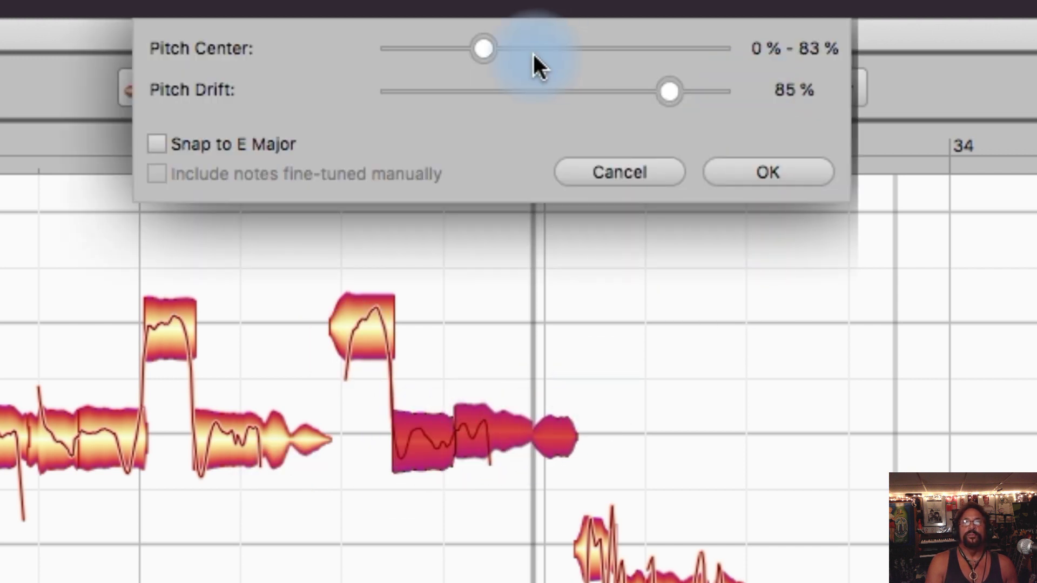
{"action": "left_click", "coordinate": [482, 48]}
{"action": "left_click_drag", "start_coordinate": [609, 48], "coordinate": [658, 47]}
{"action": "left_click", "coordinate": [651, 174]}
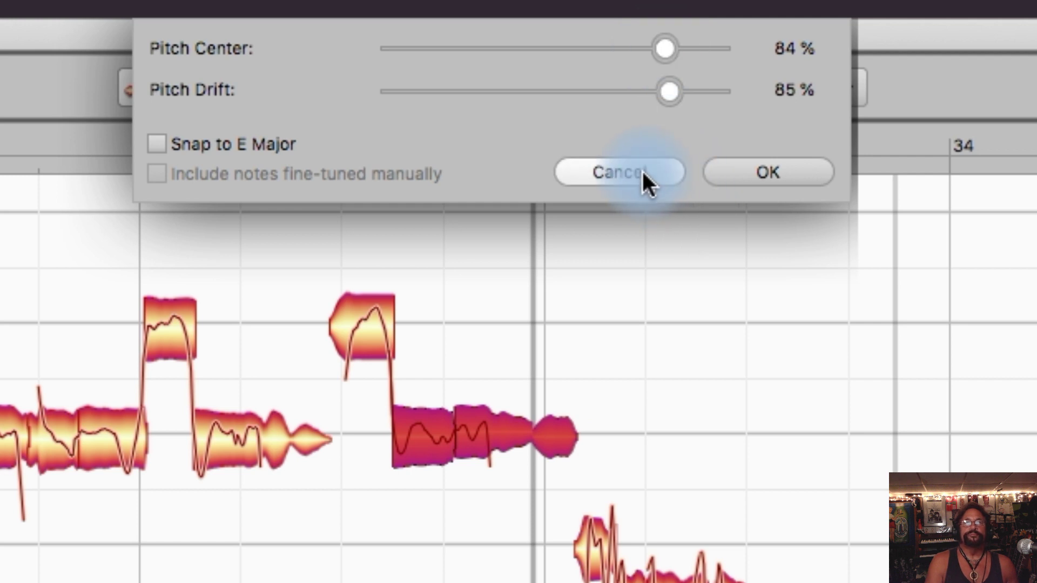
Apply the Correct Pitch Macro with a Pitch Center of 85 % to both parts of the split note before bar 33 and play the phrase
{"action": "left_click", "coordinate": [644, 172]}
{"action": "left_click", "coordinate": [788, 75]}
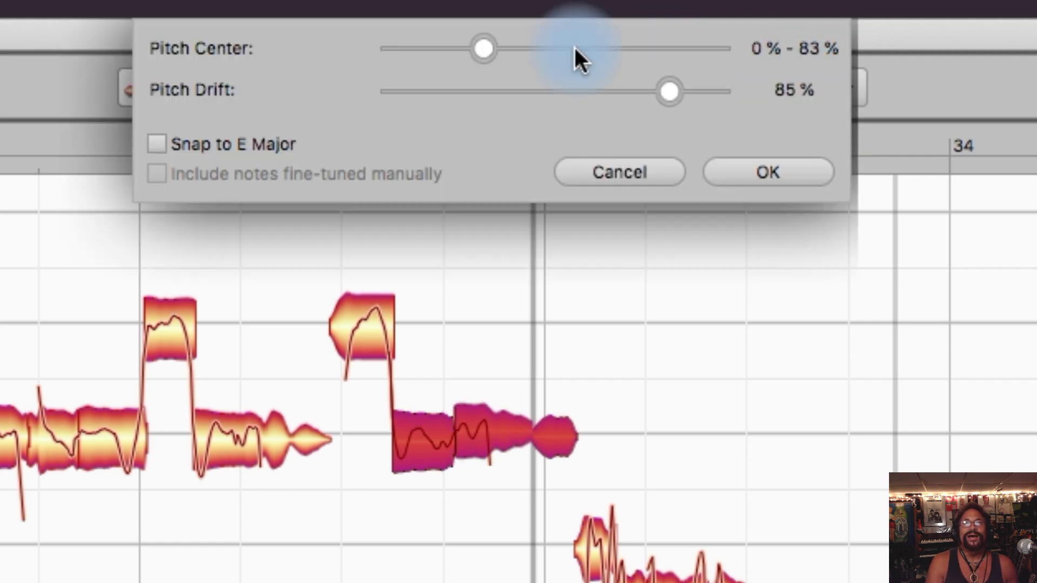
{"action": "left_click_drag", "start_coordinate": [475, 46], "coordinate": [656, 51]}
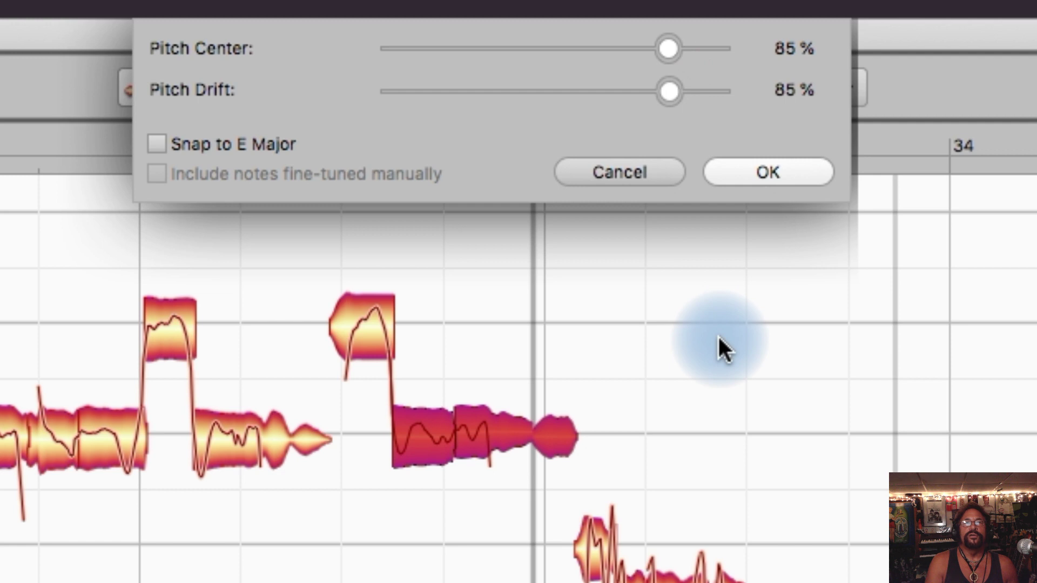
{"action": "key", "text": "Return"}
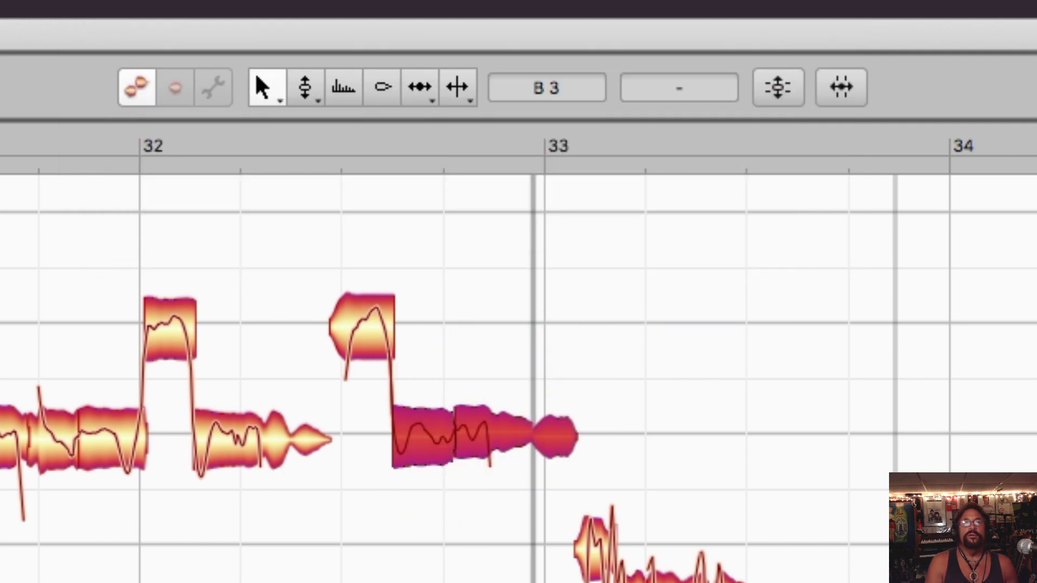
{"action": "key", "text": "space"}
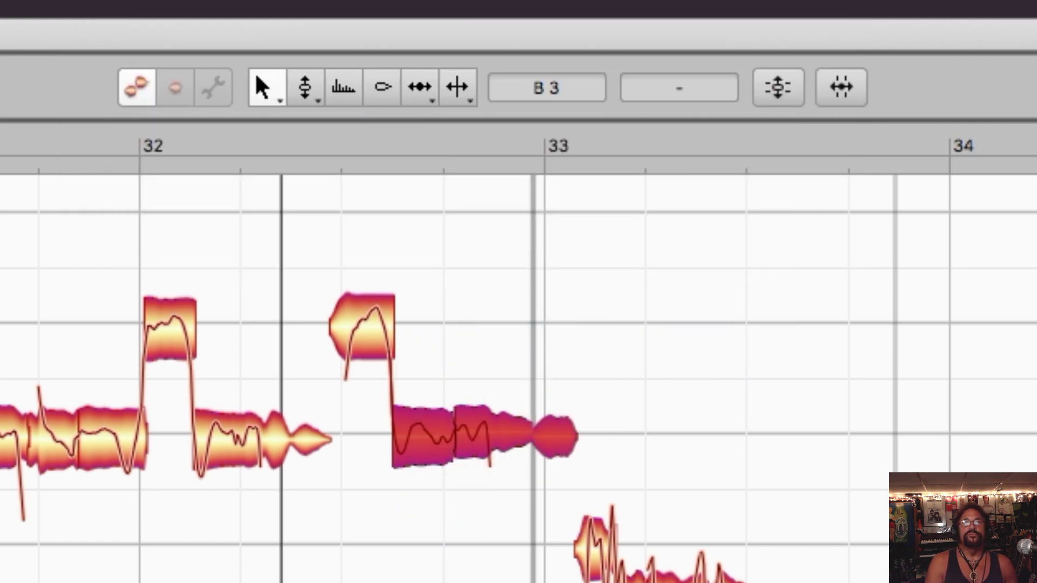
{"action": "key", "text": "space"}
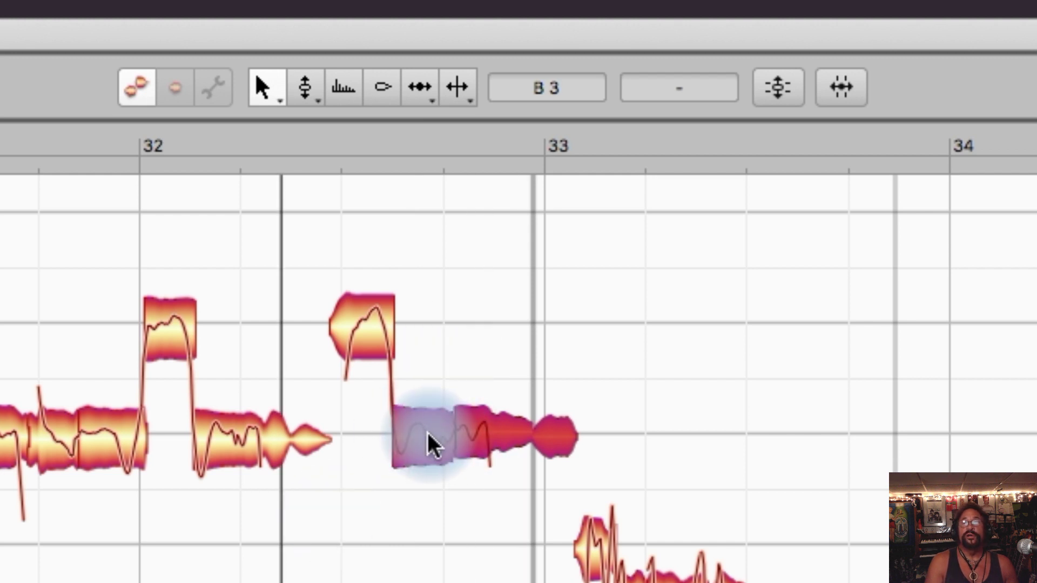
Try both parts of the split note before bar 33 at A3, then move them back to B3
{"action": "left_click_drag", "start_coordinate": [427, 437], "coordinate": [424, 544]}
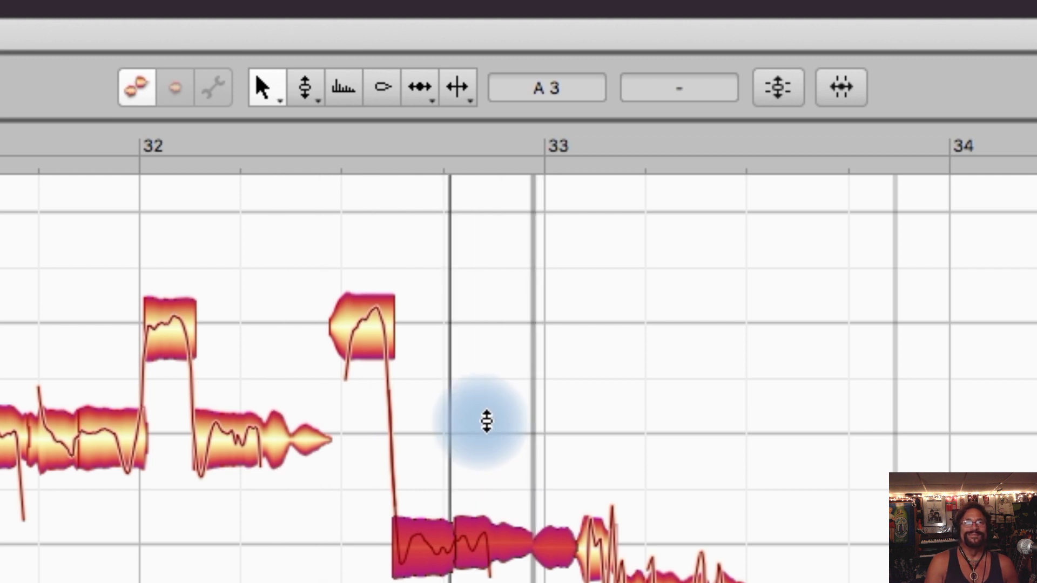
{"action": "left_click_drag", "start_coordinate": [408, 548], "coordinate": [455, 340]}
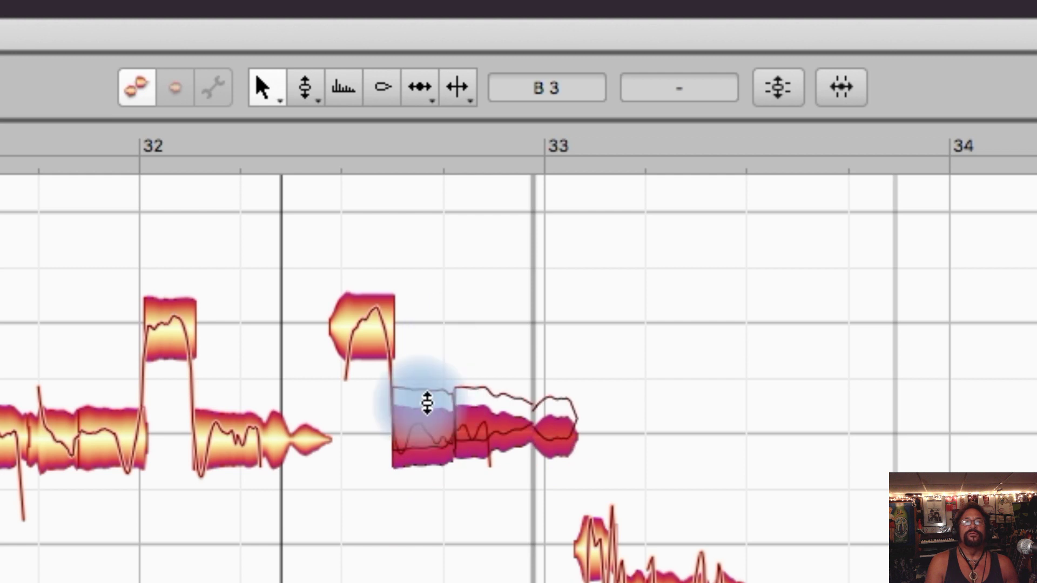
{"action": "left_click", "coordinate": [469, 392]}
Select only the first part of the split note, try it at C#4 and move it back to B3
{"action": "left_click", "coordinate": [426, 451]}
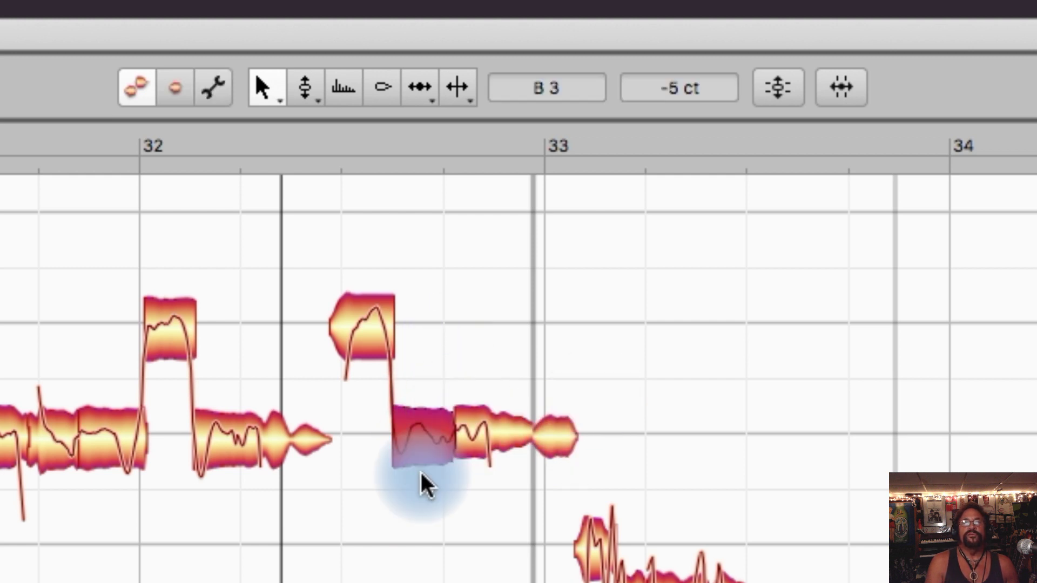
{"action": "left_click_drag", "start_coordinate": [419, 438], "coordinate": [456, 340]}
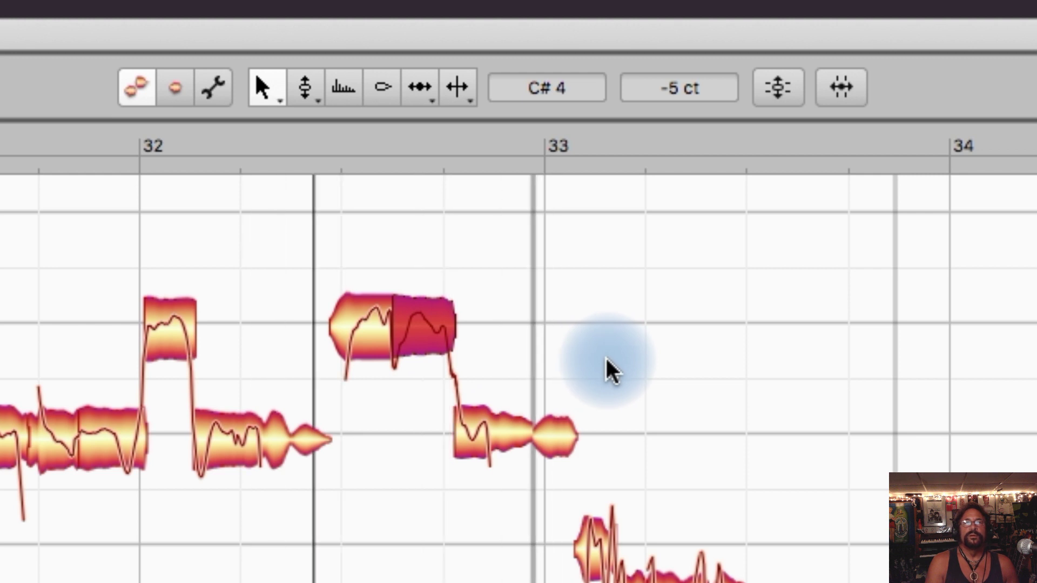
{"action": "left_click_drag", "start_coordinate": [428, 332], "coordinate": [427, 446]}
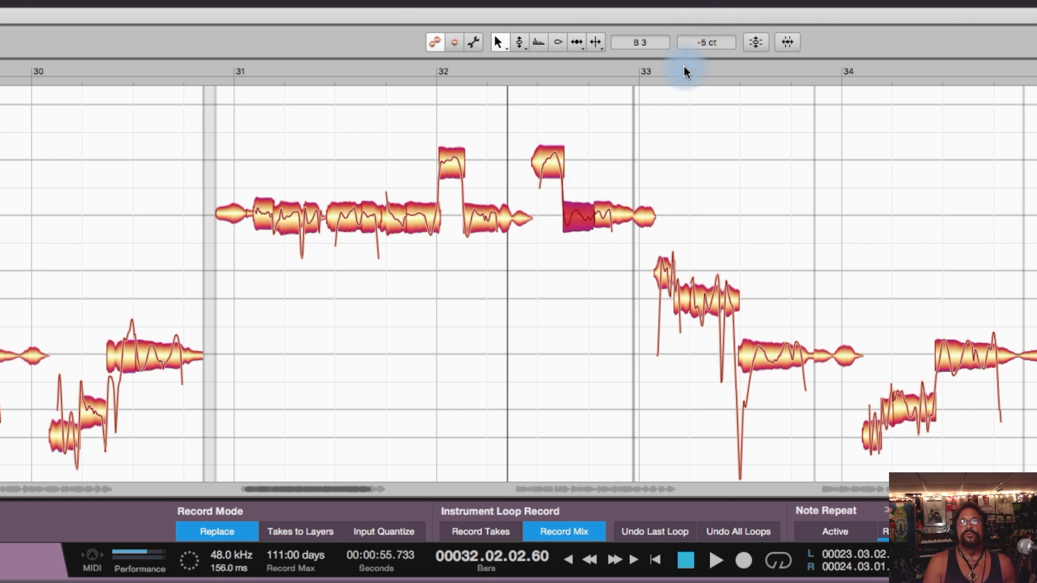
Return to the Chorus 1 arrangement and show the mixing console below the tracks
{"action": "left_click", "coordinate": [550, 156]}
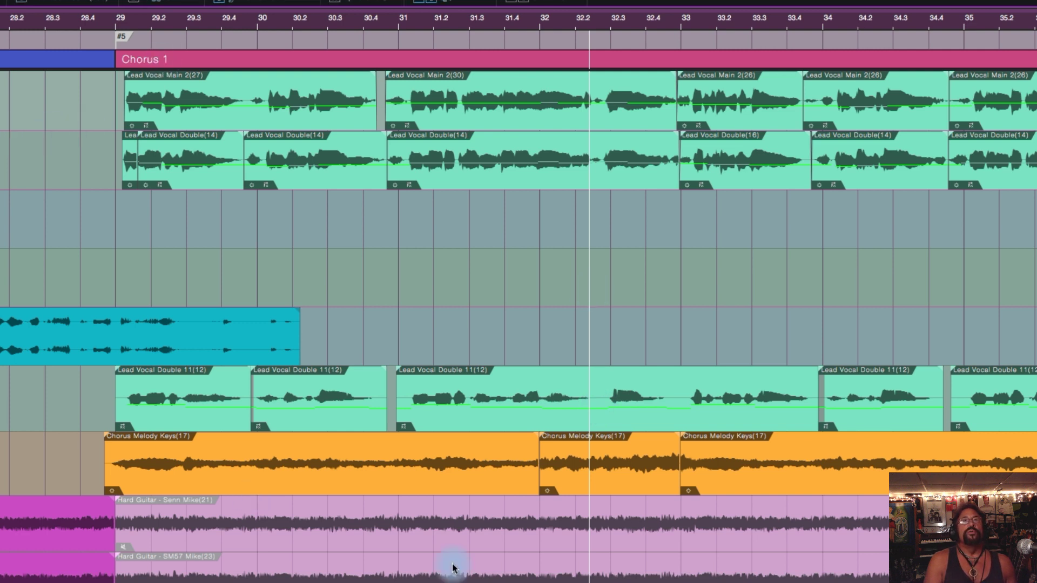
{"action": "left_click", "coordinate": [131, 41]}
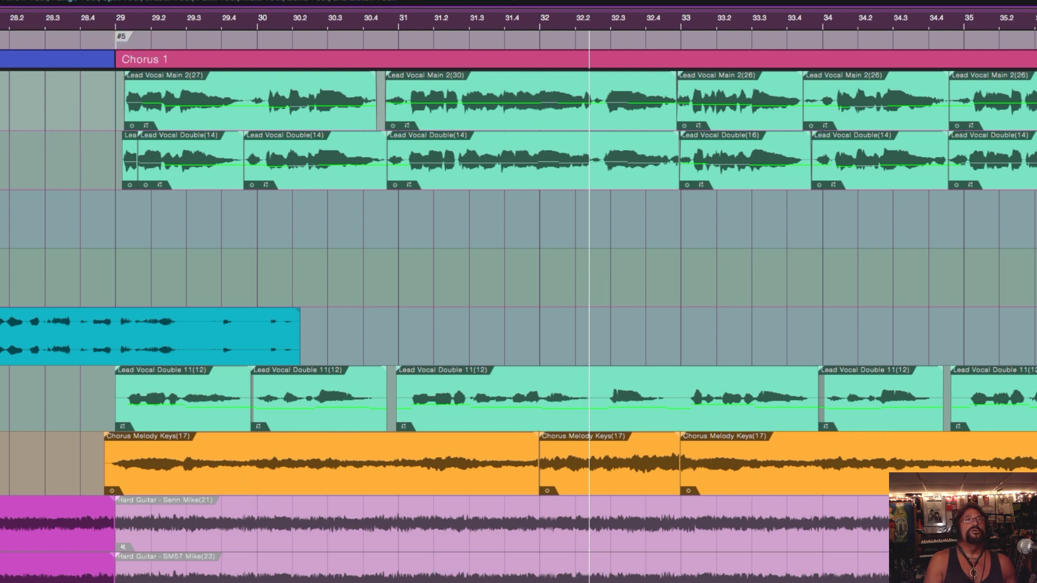
{"action": "left_click", "coordinate": [77, 0]}
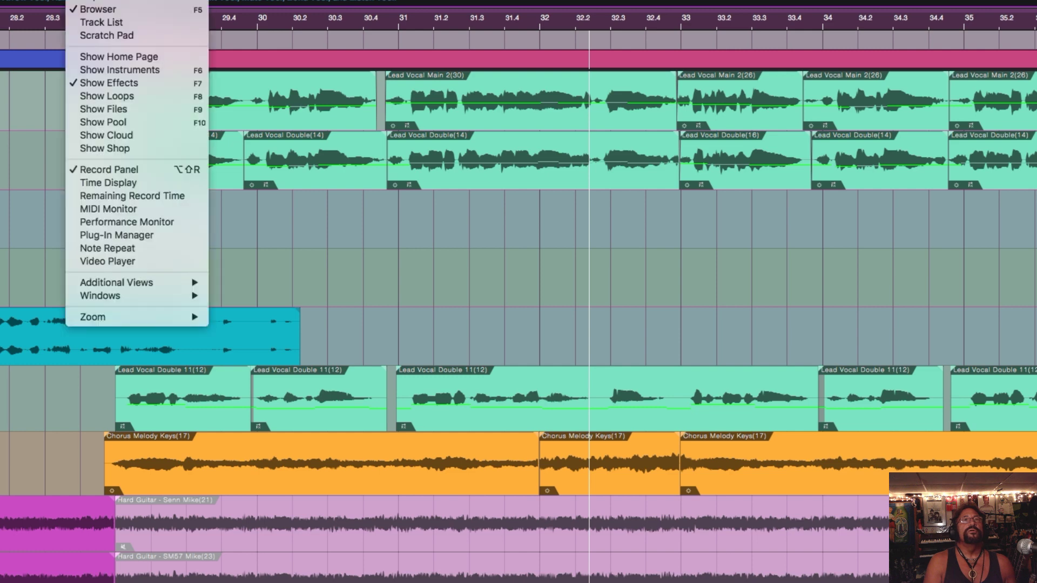
{"action": "left_click", "coordinate": [551, 127]}
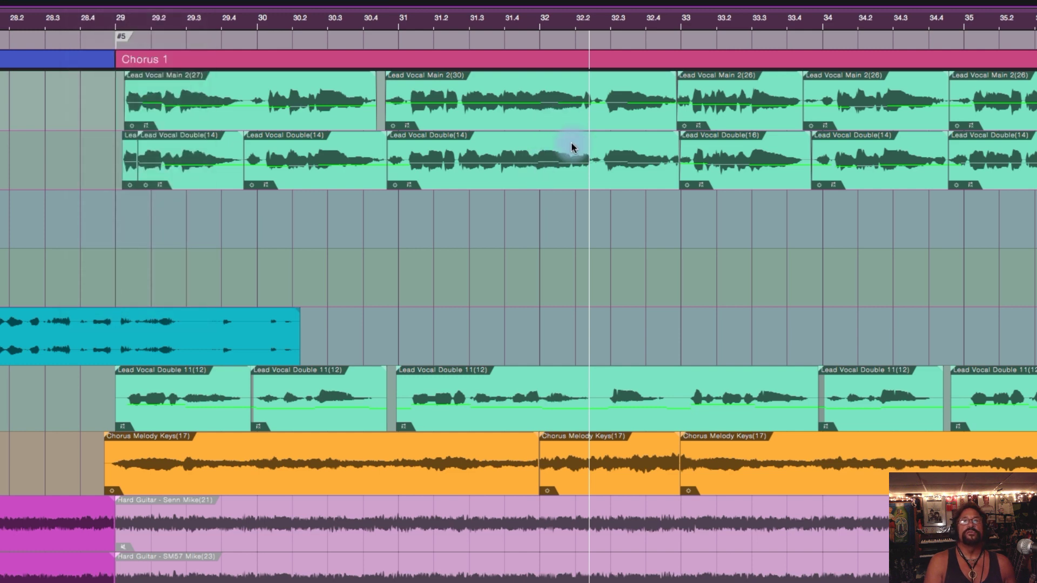
{"action": "key", "text": "F3"}
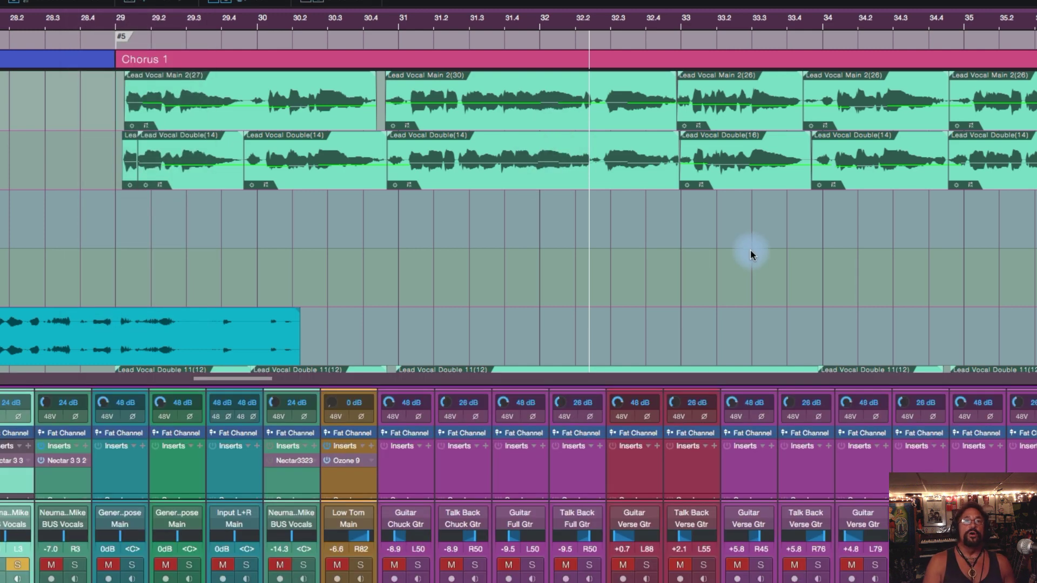